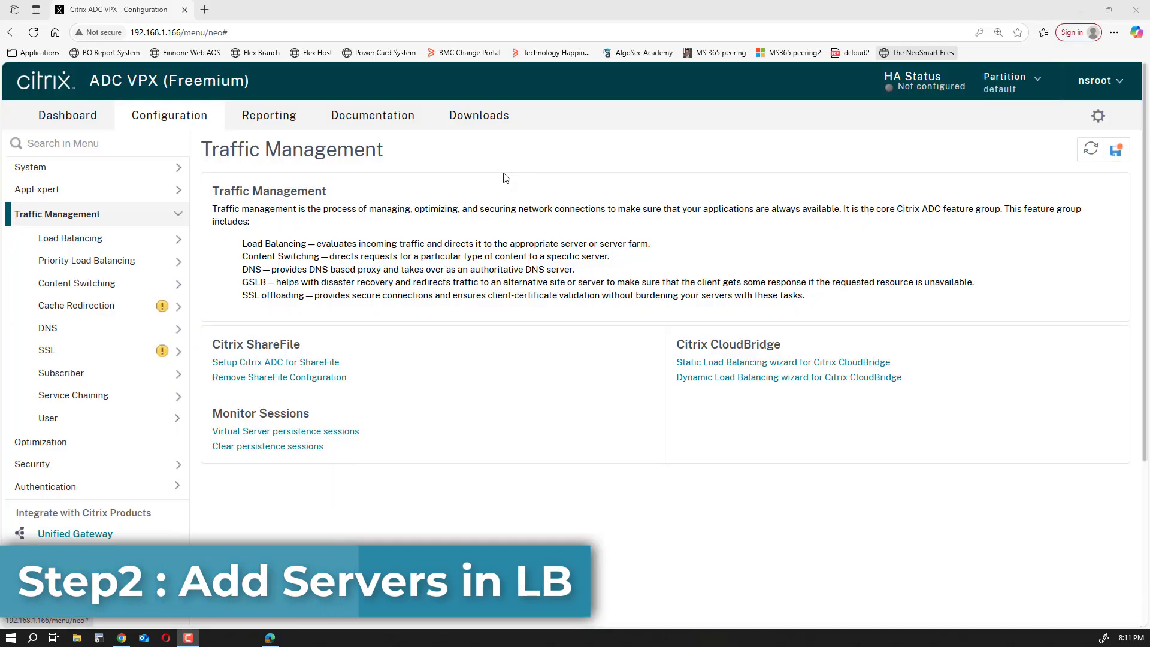
Create a load balancing server named 192.168.20.1 with the IP address 192.168.20.1.
{"action": "left_click", "coordinate": [85, 240]}
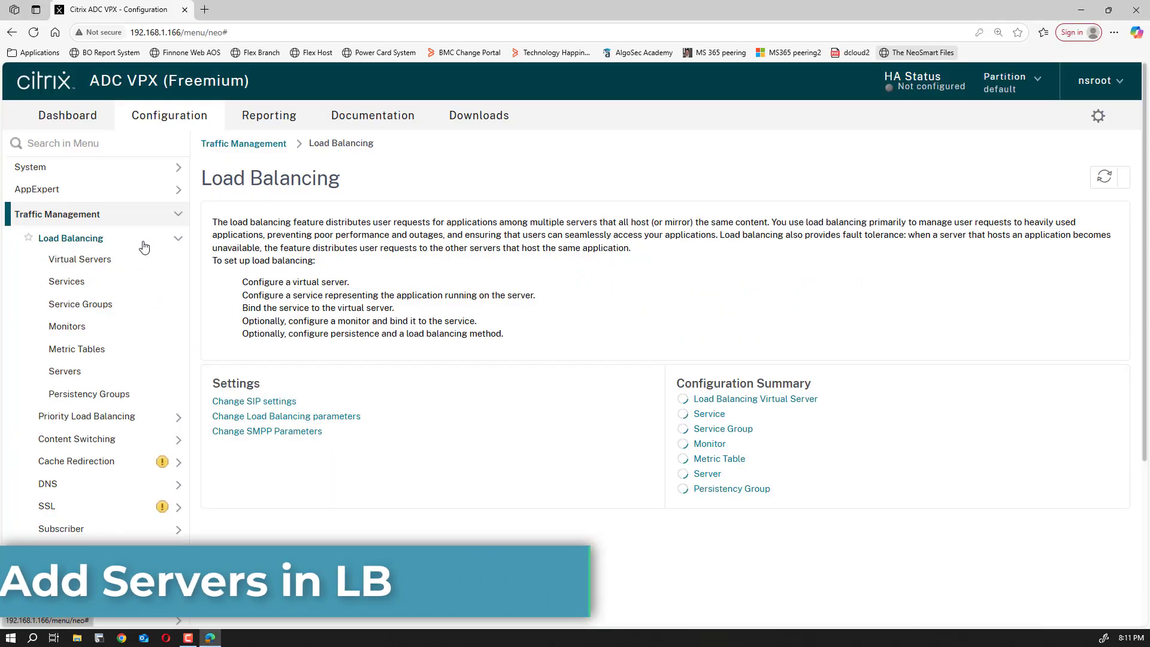
{"action": "left_click", "coordinate": [65, 372]}
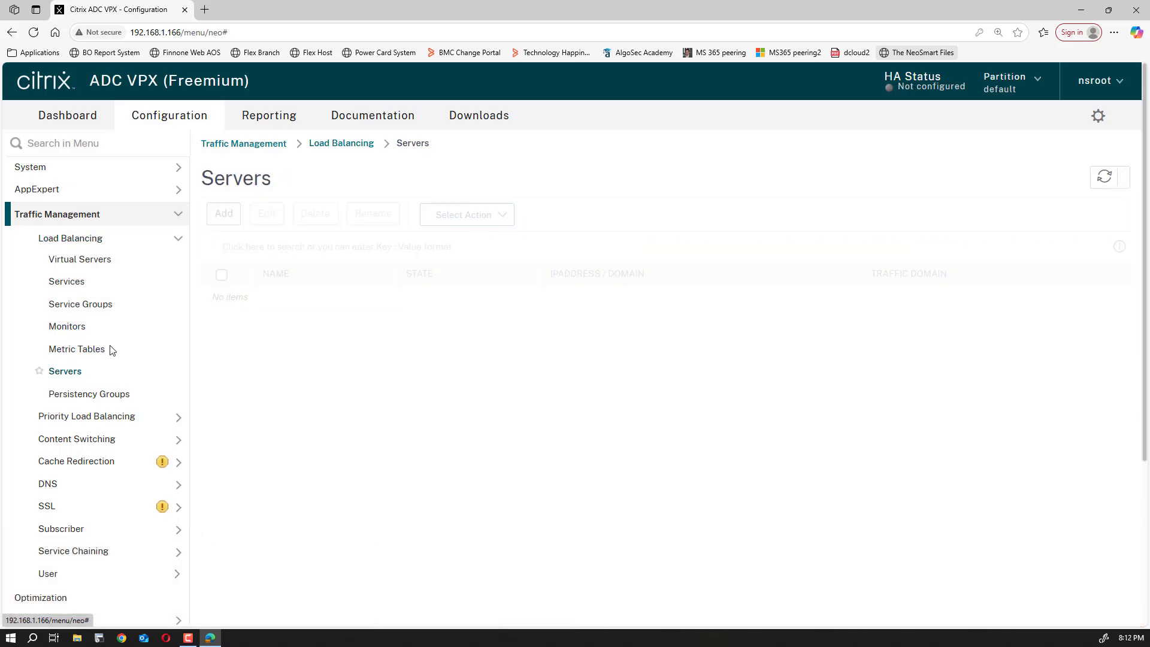
{"action": "left_click", "coordinate": [221, 219]}
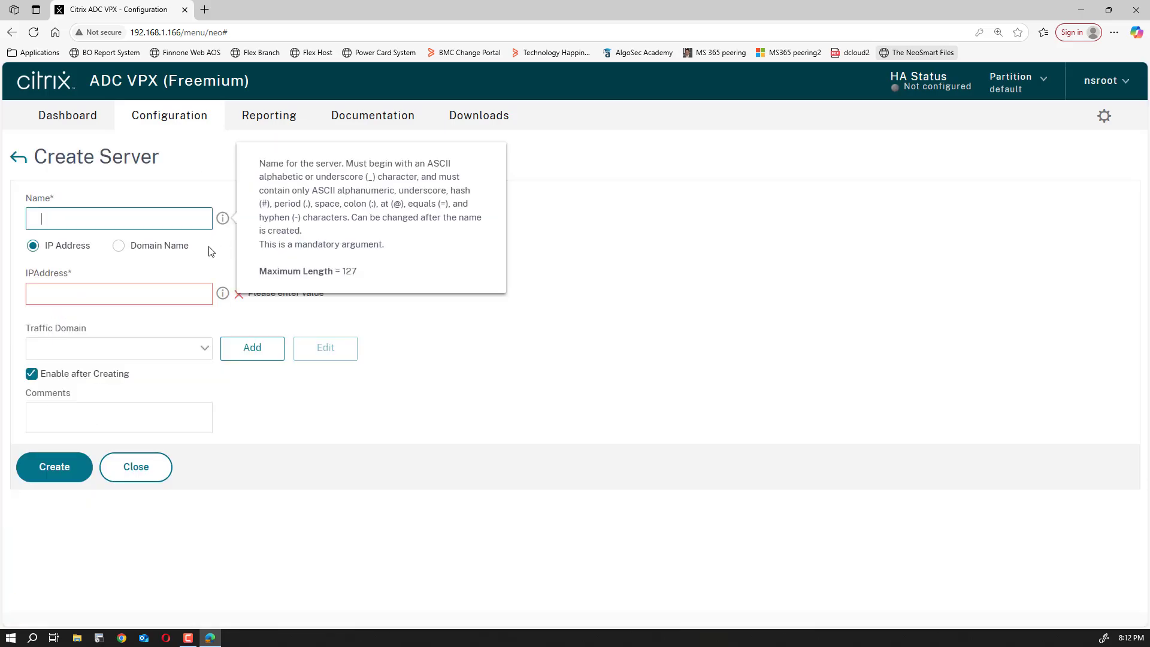
{"action": "type", "text": "192.168.20.1"}
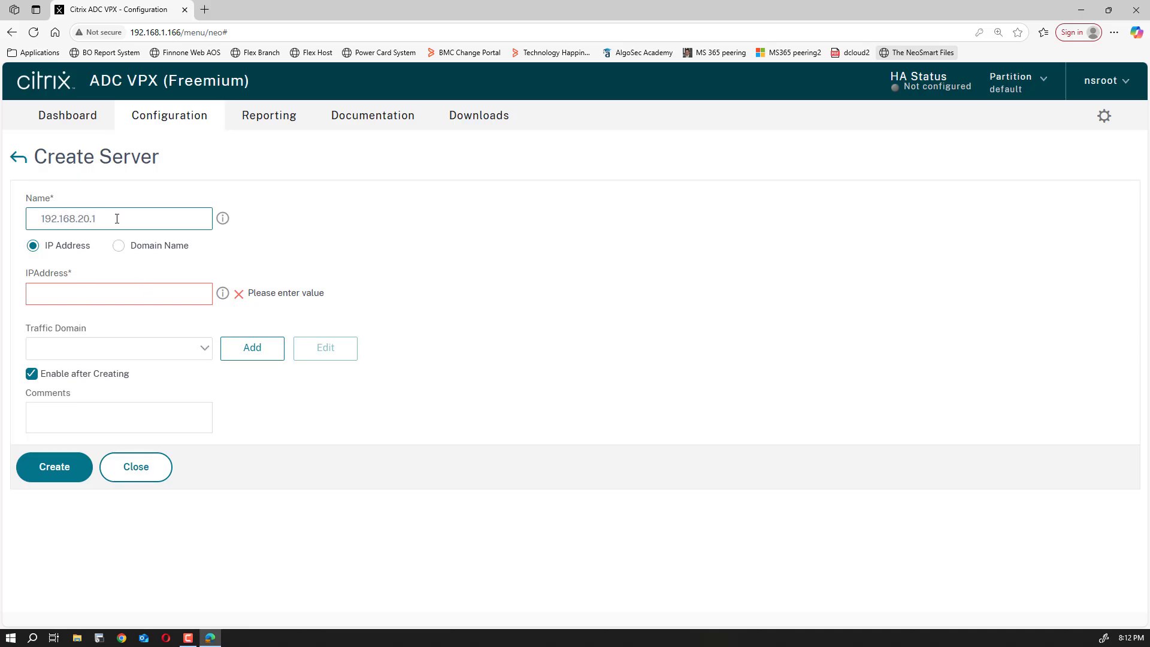
{"action": "left_click_drag", "start_coordinate": [117, 219], "coordinate": [29, 223]}
{"action": "key", "text": "ctrl+c"}
{"action": "left_click", "coordinate": [87, 287]}
{"action": "key", "text": "ctrl+v"}
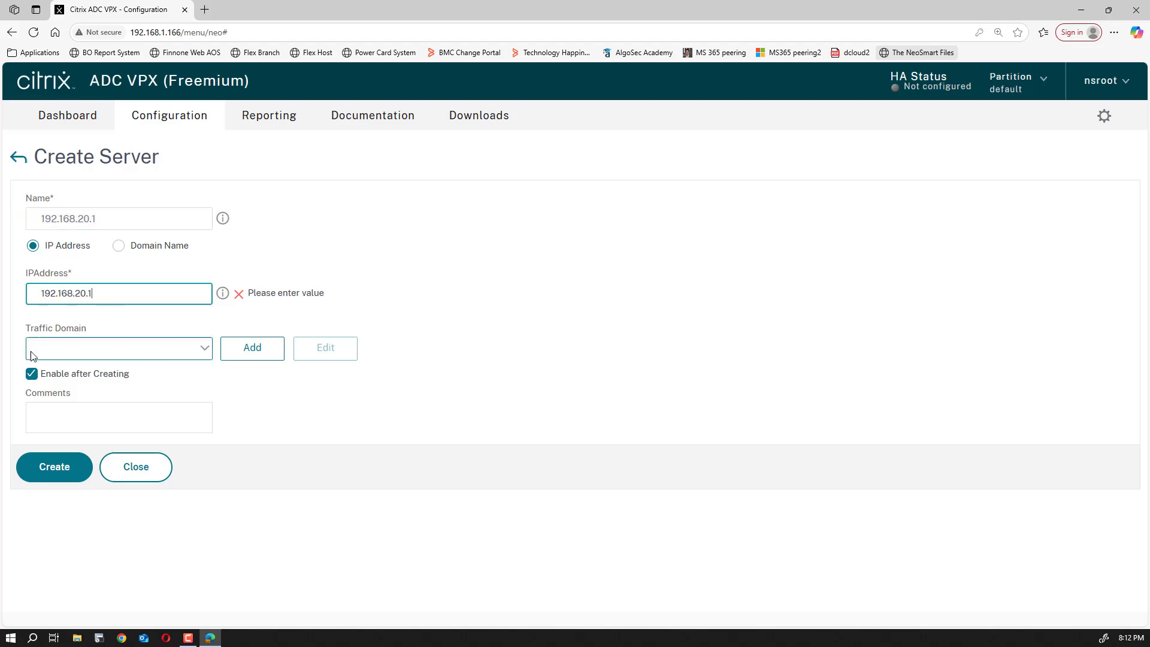
{"action": "left_click", "coordinate": [54, 468]}
Add a second load balancing server with 192.168.20.2 as both its name and IP address.
{"action": "left_click", "coordinate": [222, 225]}
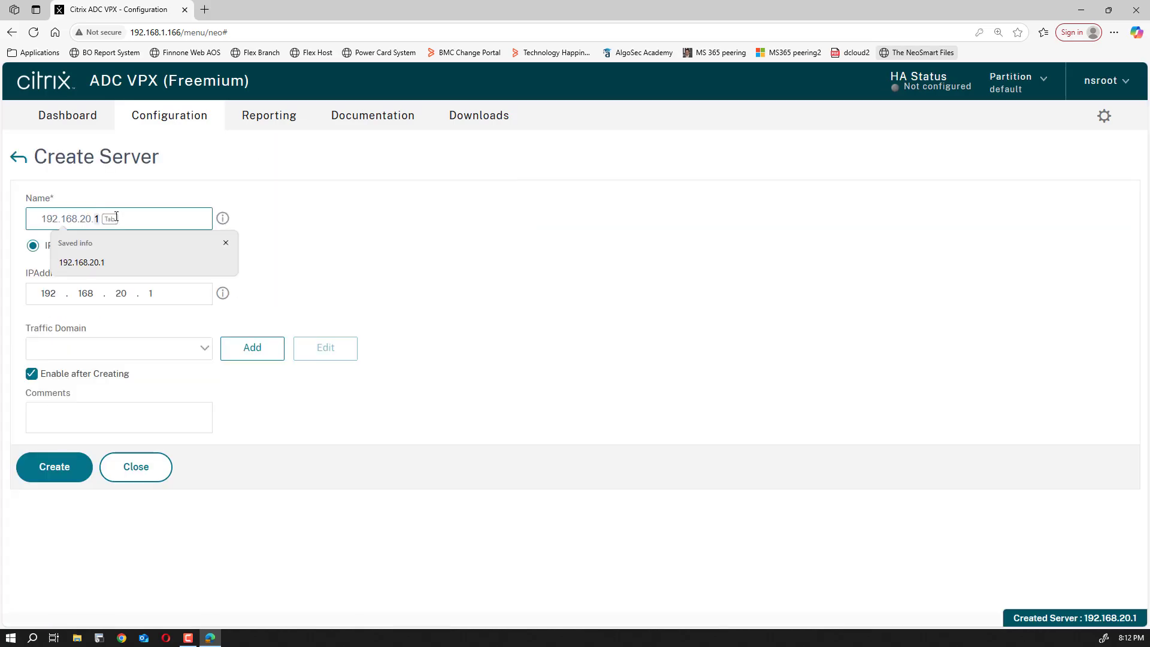
{"action": "type", "text": "2"}
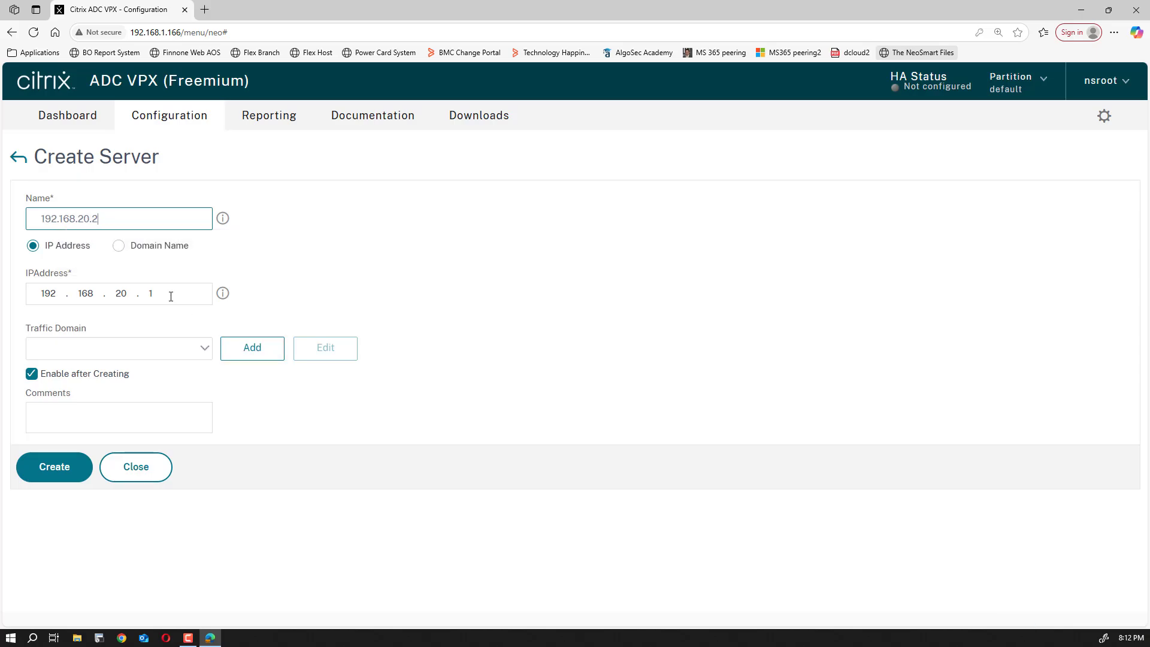
{"action": "left_click", "coordinate": [170, 297]}
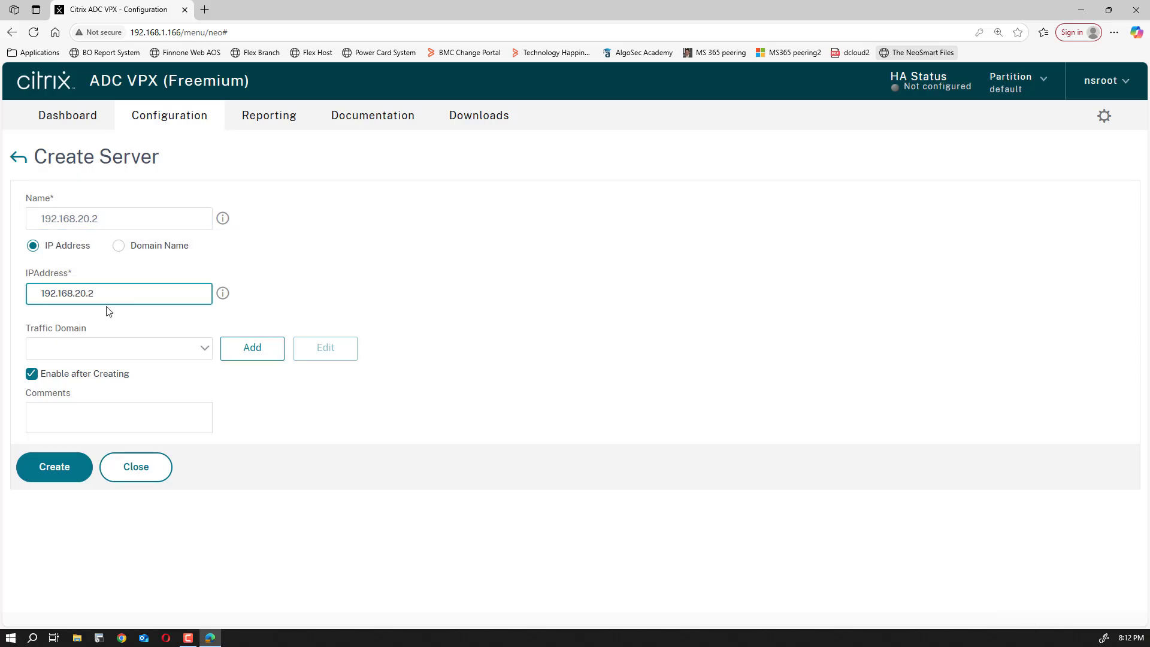
{"action": "left_click", "coordinate": [59, 474]}
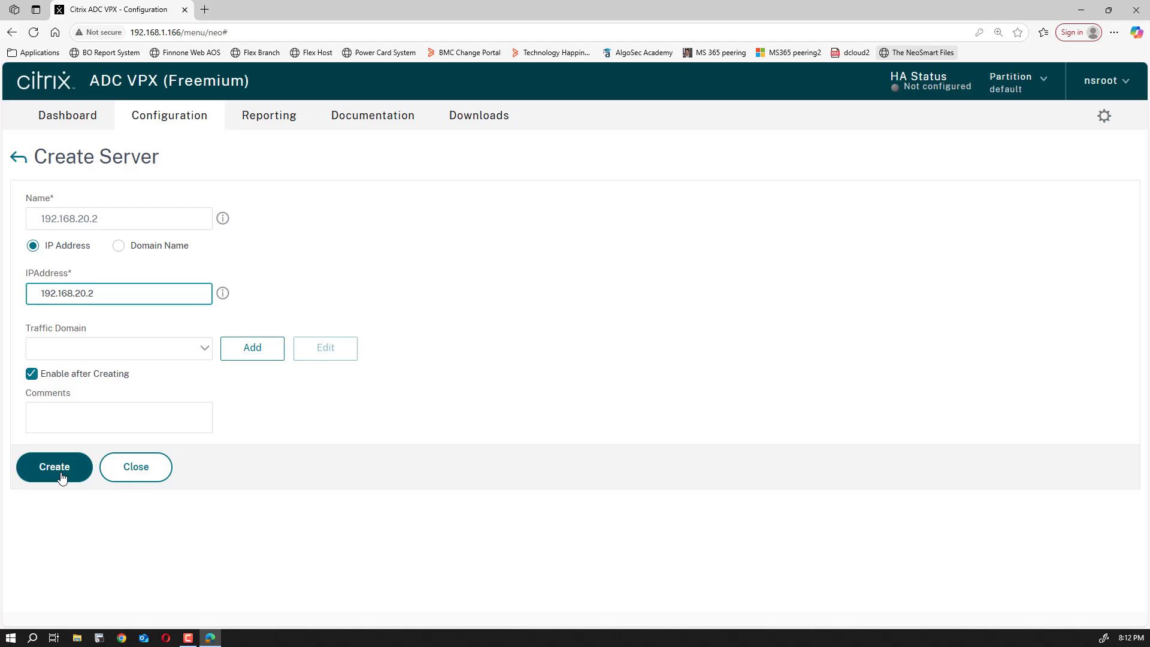
Add a third load balancing server with 192.168.20.3 as both its name and IP address.
{"action": "left_click", "coordinate": [221, 216]}
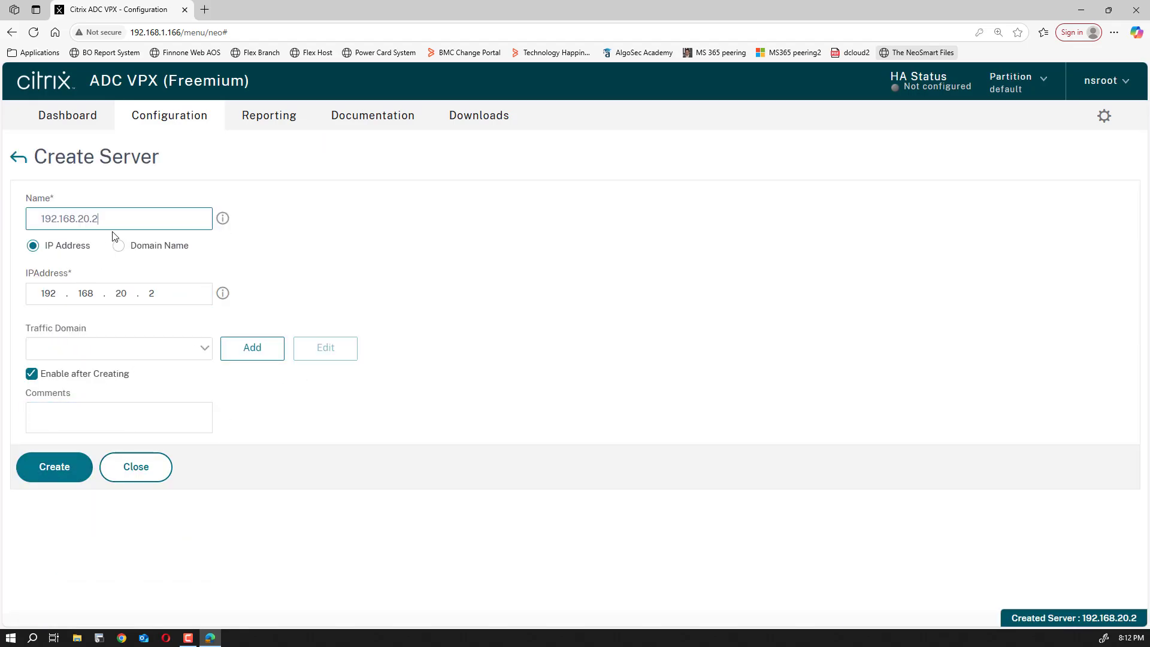
{"action": "key", "text": "BackSpace"}
{"action": "type", "text": "3"}
{"action": "left_click", "coordinate": [169, 288]}
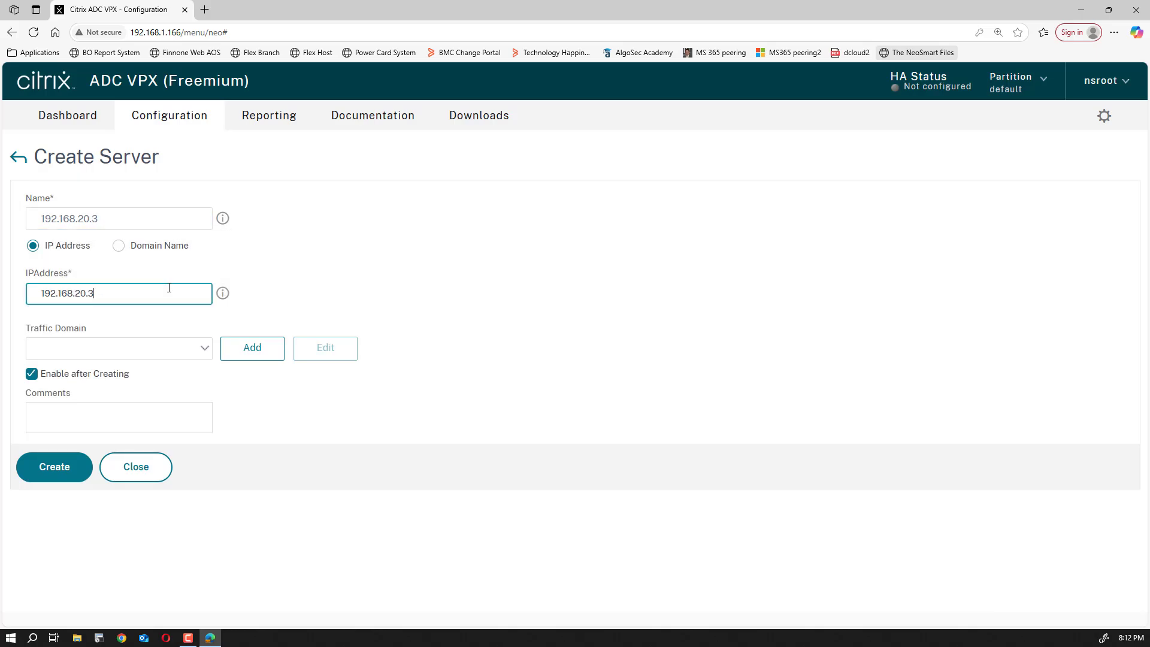
{"action": "type", "text": "3"}
{"action": "left_click", "coordinate": [77, 466]}
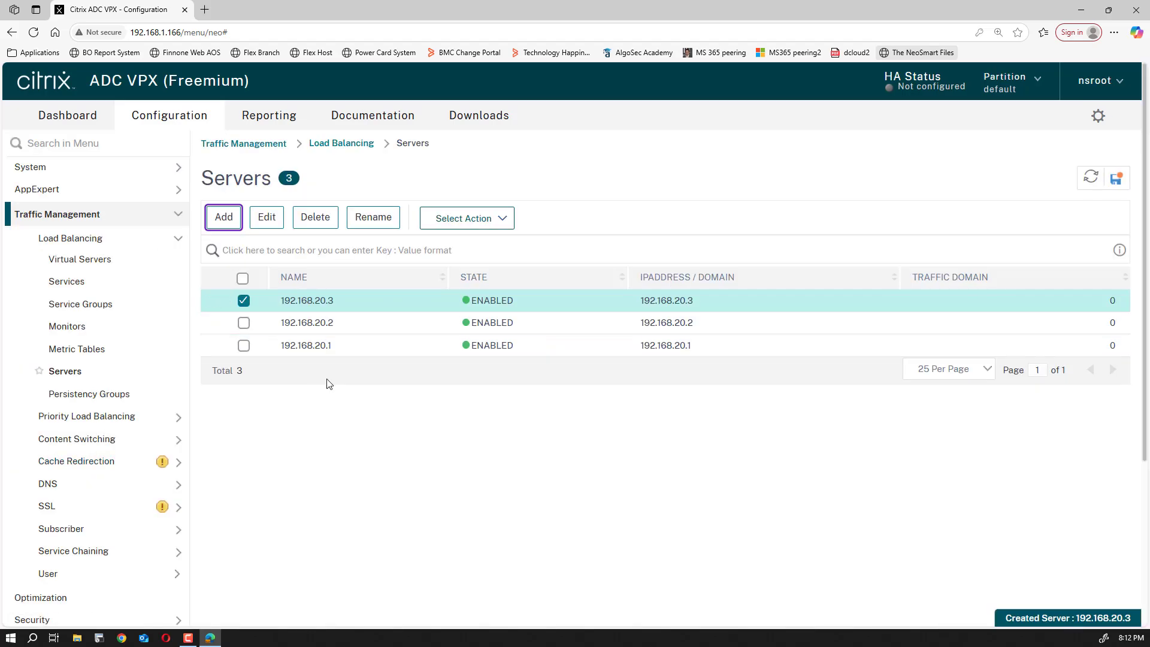
Add a fourth load balancing server with 192.168.20.4 as both its name and IP address.
{"action": "left_click", "coordinate": [223, 216]}
{"action": "left_click", "coordinate": [151, 226]}
{"action": "key", "text": "BackSpace"}
{"action": "type", "text": "4"}
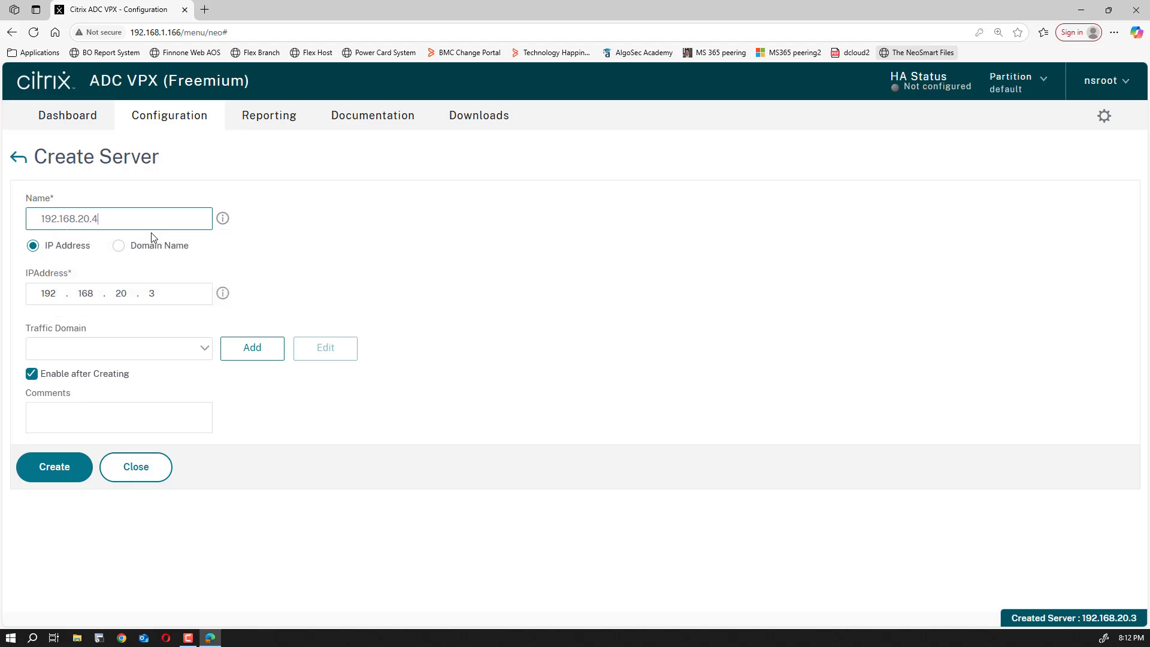
{"action": "left_click", "coordinate": [168, 301]}
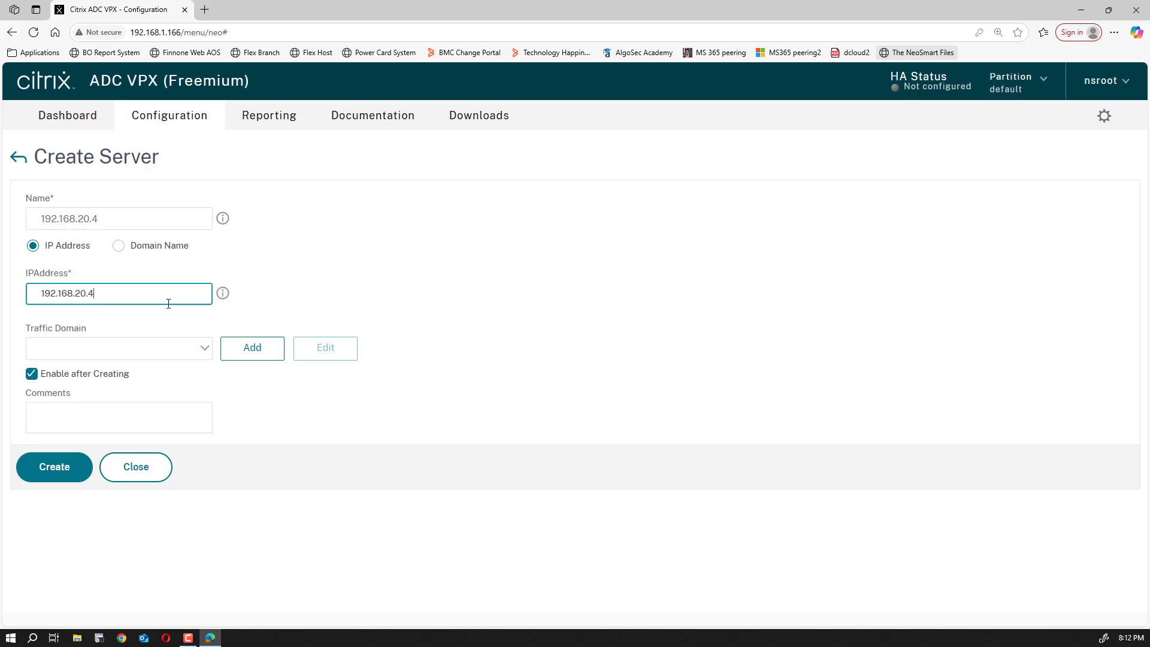
{"action": "left_click", "coordinate": [56, 478]}
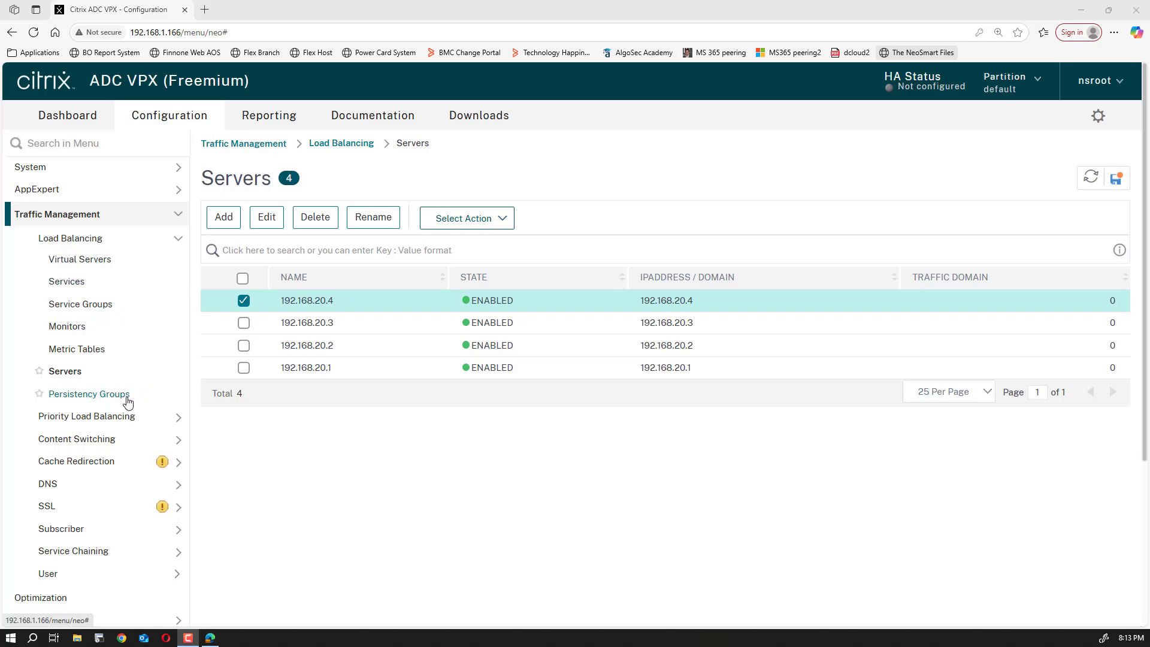
{"action": "left_click", "coordinate": [70, 376]}
{"action": "left_click", "coordinate": [73, 289]}
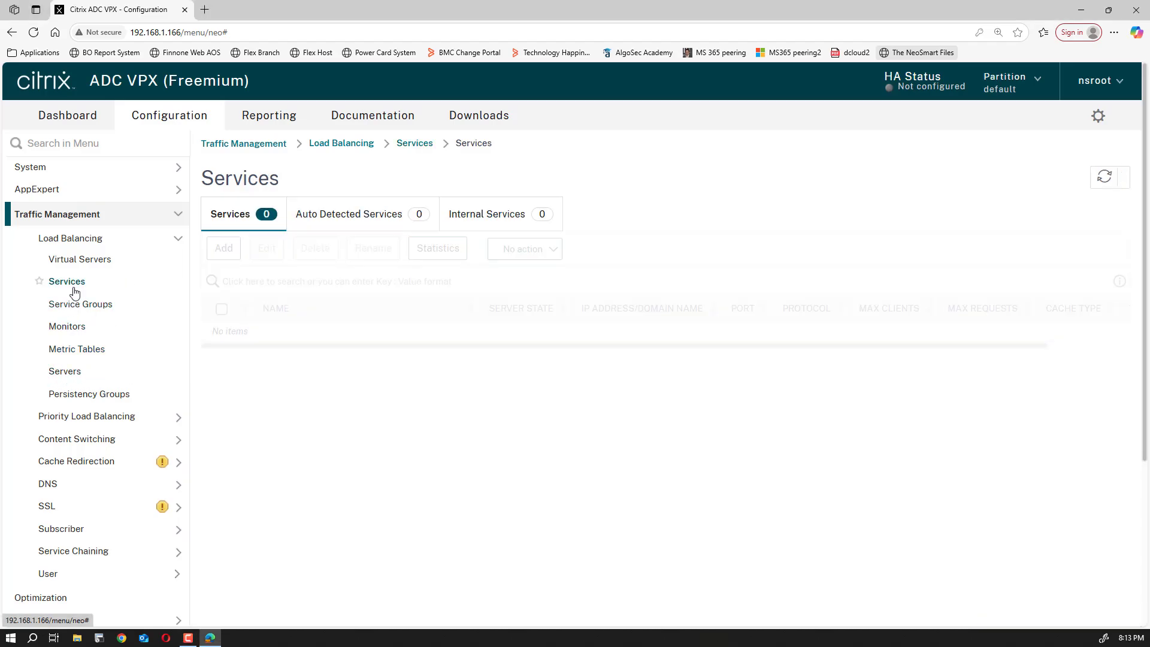
{"action": "left_click", "coordinate": [76, 261]}
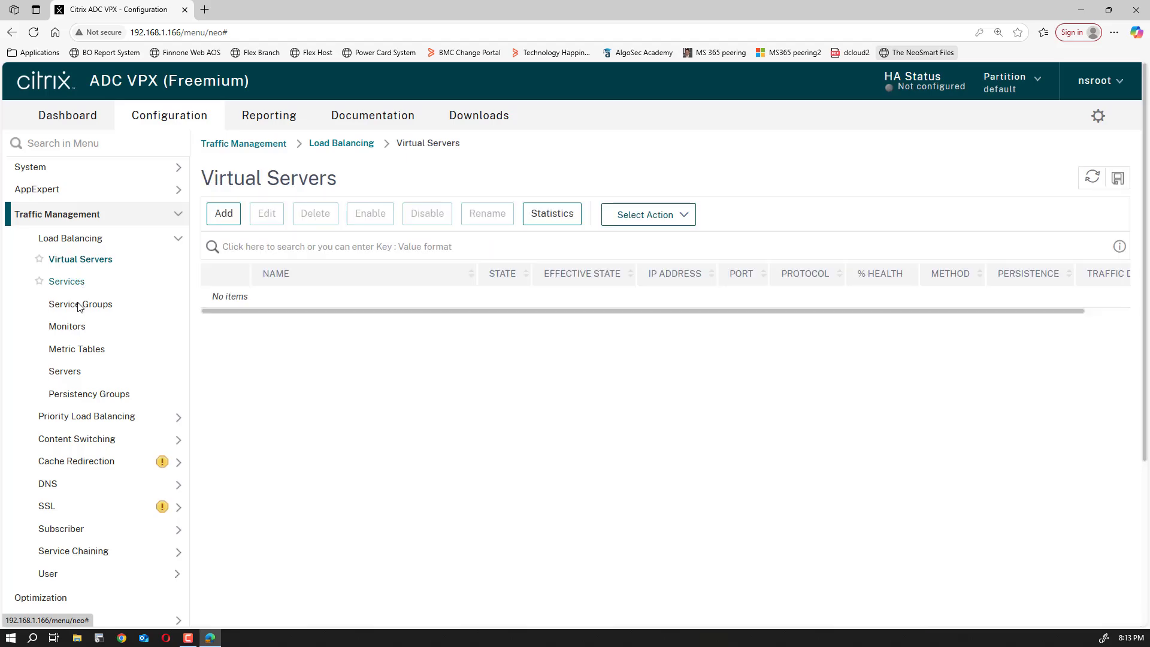
{"action": "left_click", "coordinate": [70, 376]}
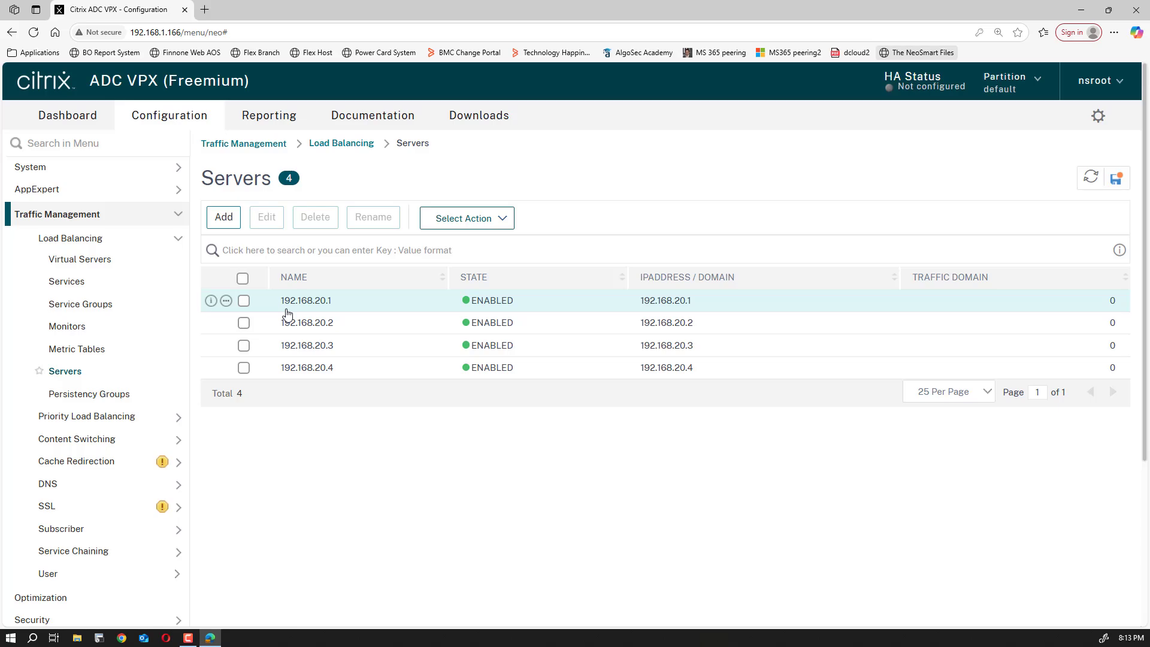
Create a load balancing service named 192.168.20.1_80 for the existing server 192.168.20.1, using HTTP on port 80.
{"action": "left_click", "coordinate": [68, 286]}
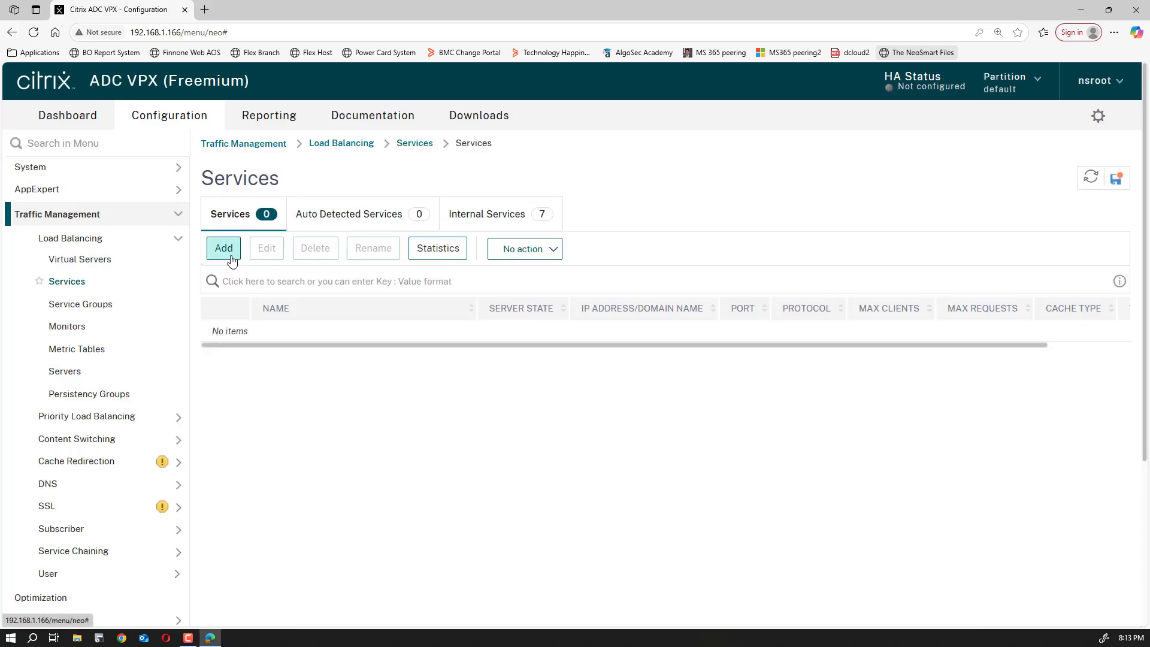
{"action": "left_click", "coordinate": [231, 254]}
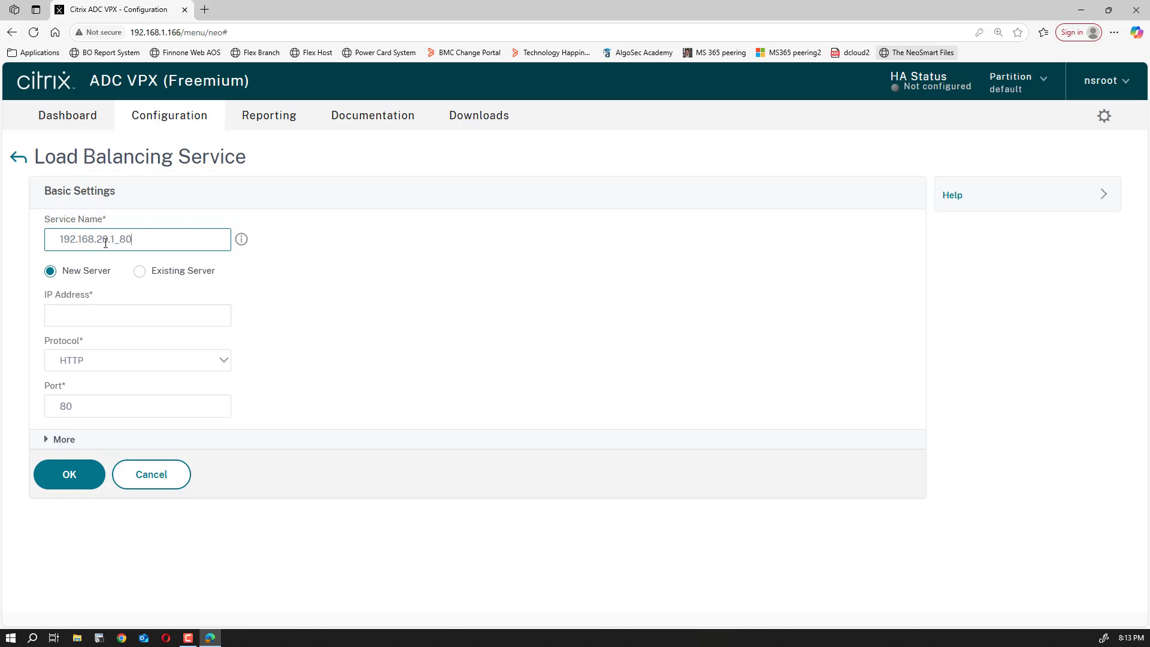
{"action": "left_click", "coordinate": [139, 272]}
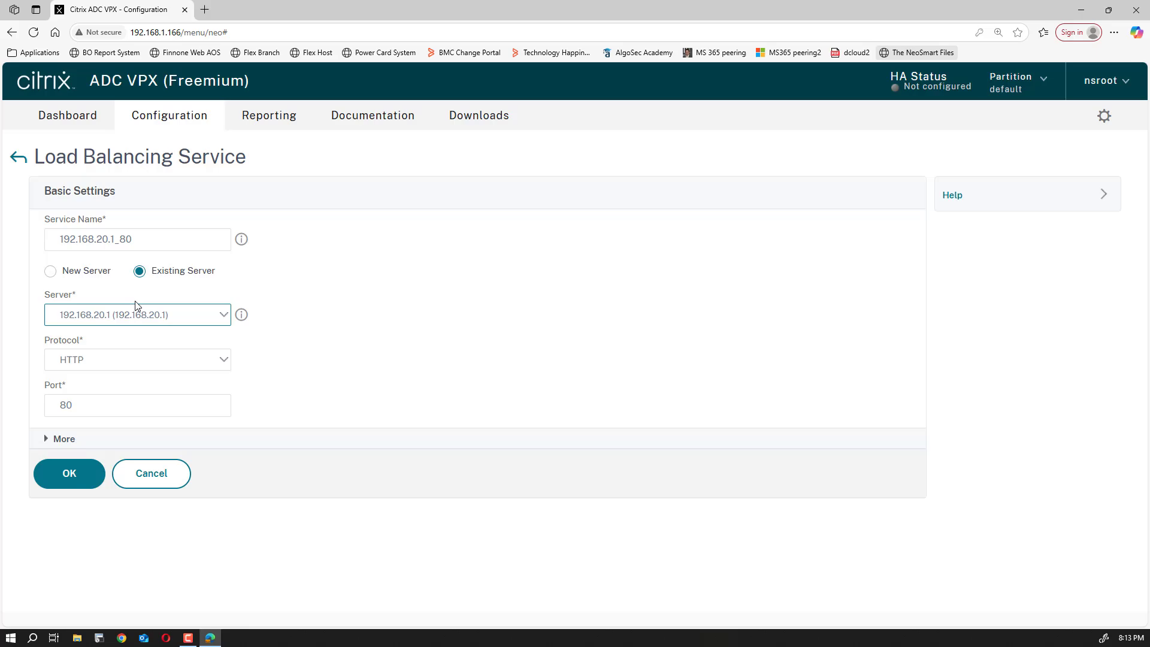
{"action": "left_click", "coordinate": [206, 316]}
{"action": "left_click", "coordinate": [210, 316]}
{"action": "left_click", "coordinate": [92, 365]}
{"action": "left_click", "coordinate": [92, 365]}
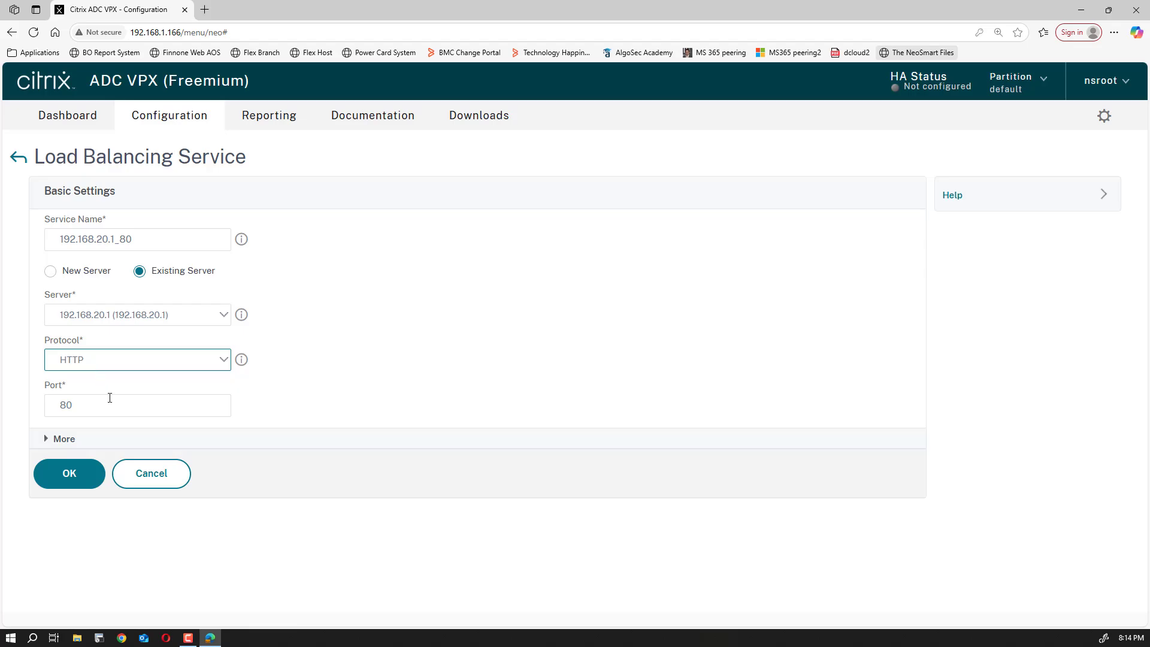
{"action": "left_click", "coordinate": [79, 470]}
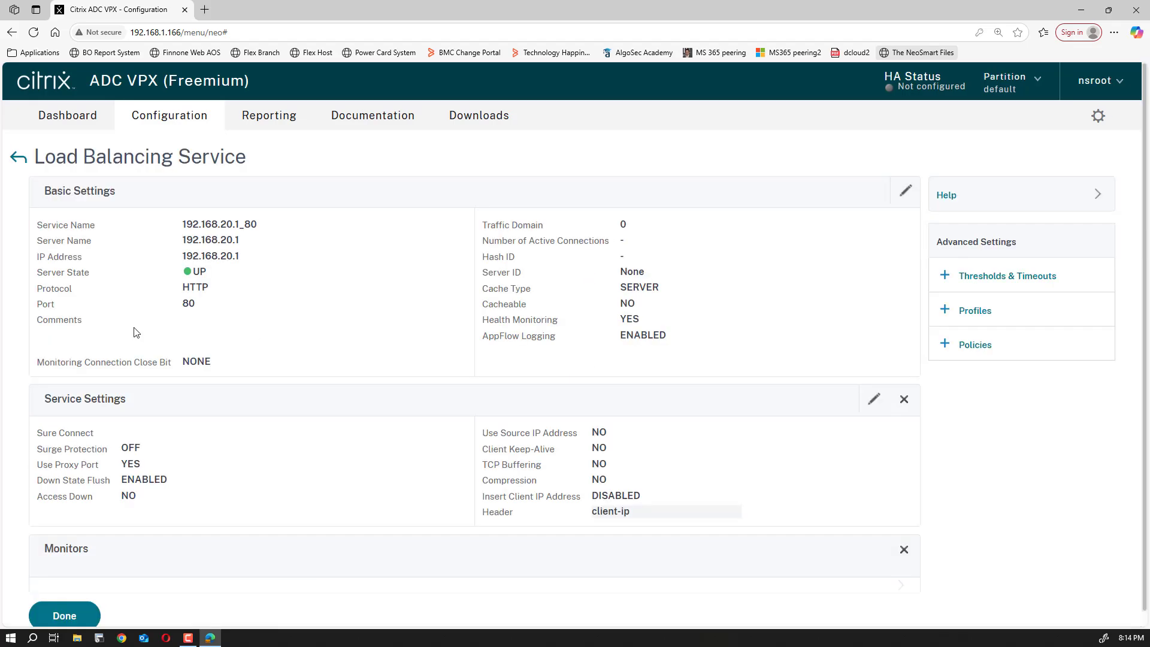
{"action": "left_click", "coordinate": [72, 622]}
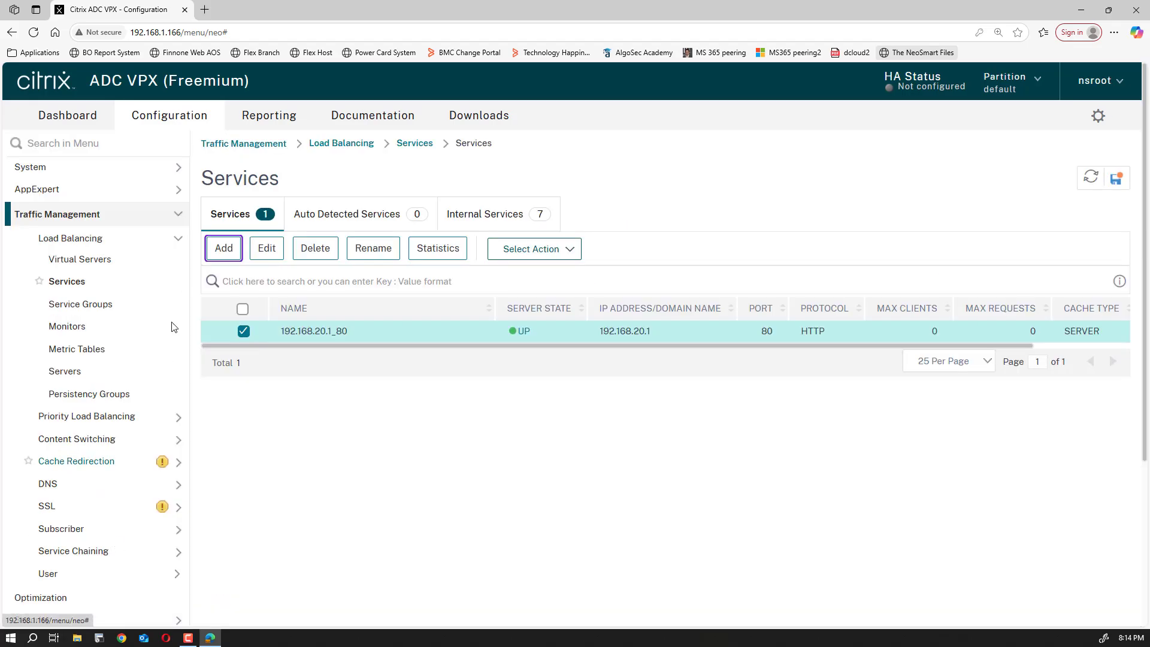
Create the HTTP service 192.168.20.2_80 on port 80 for the existing server 192.168.20.2.
{"action": "left_click", "coordinate": [223, 249]}
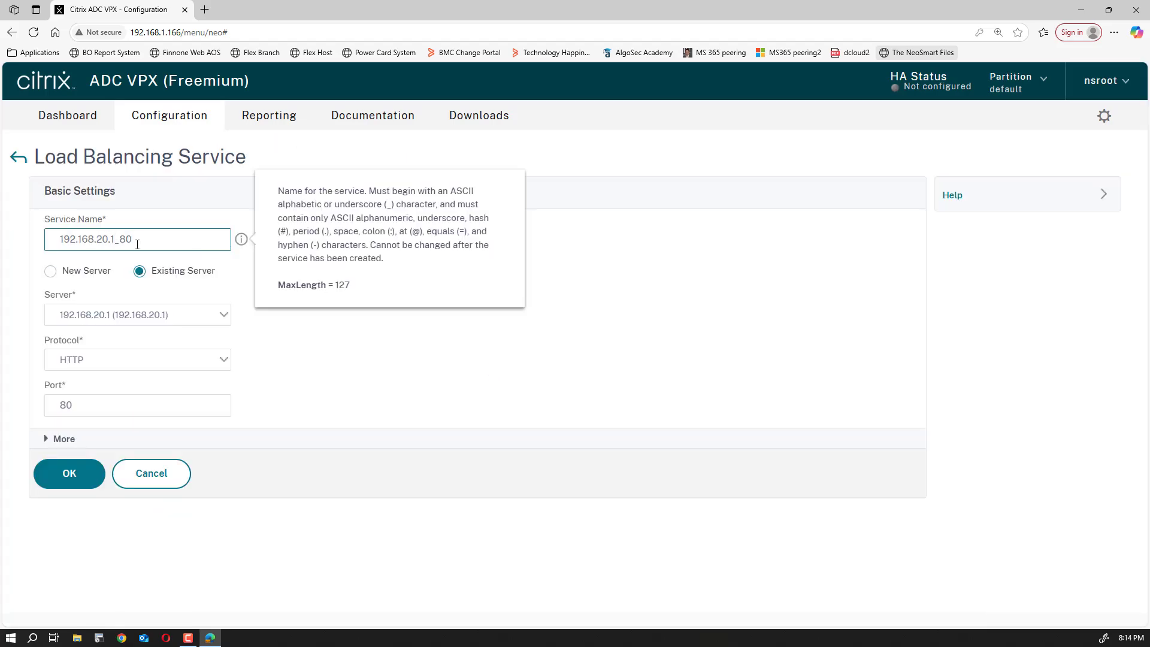
{"action": "left_click", "coordinate": [149, 315]}
{"action": "left_click", "coordinate": [144, 349]}
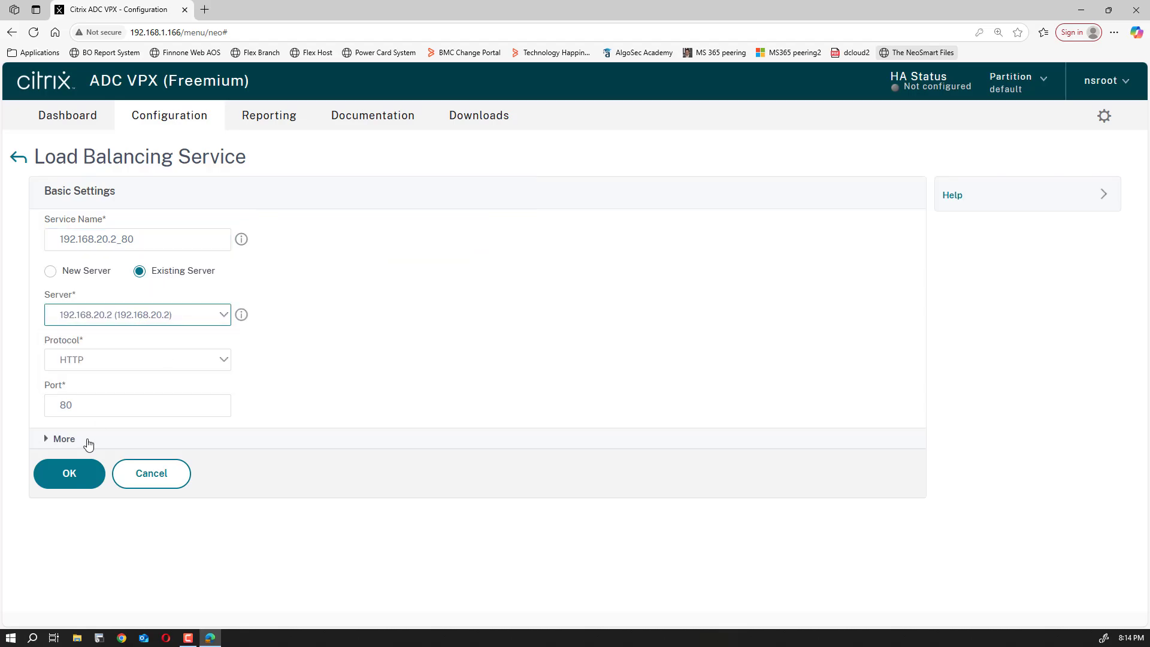
{"action": "left_click", "coordinate": [71, 488]}
{"action": "left_click", "coordinate": [76, 625]}
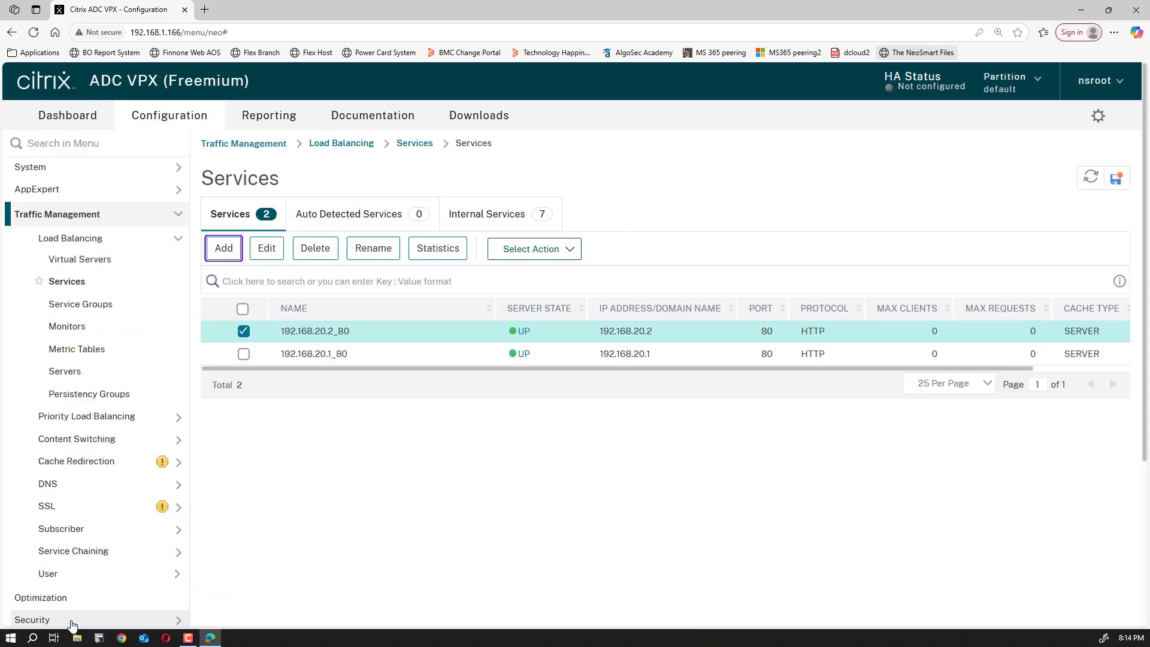
Create the HTTP service 192.168.20.3_80 on port 80 for the existing server 192.168.20.3.
{"action": "left_click", "coordinate": [232, 254]}
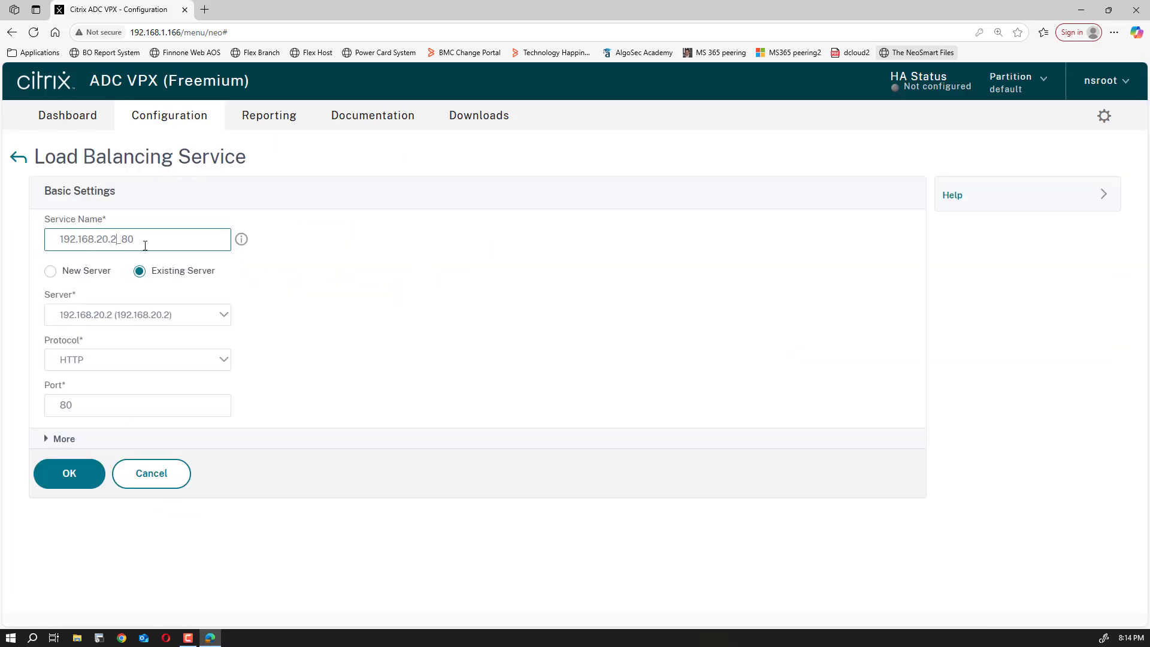
{"action": "left_click", "coordinate": [159, 315]}
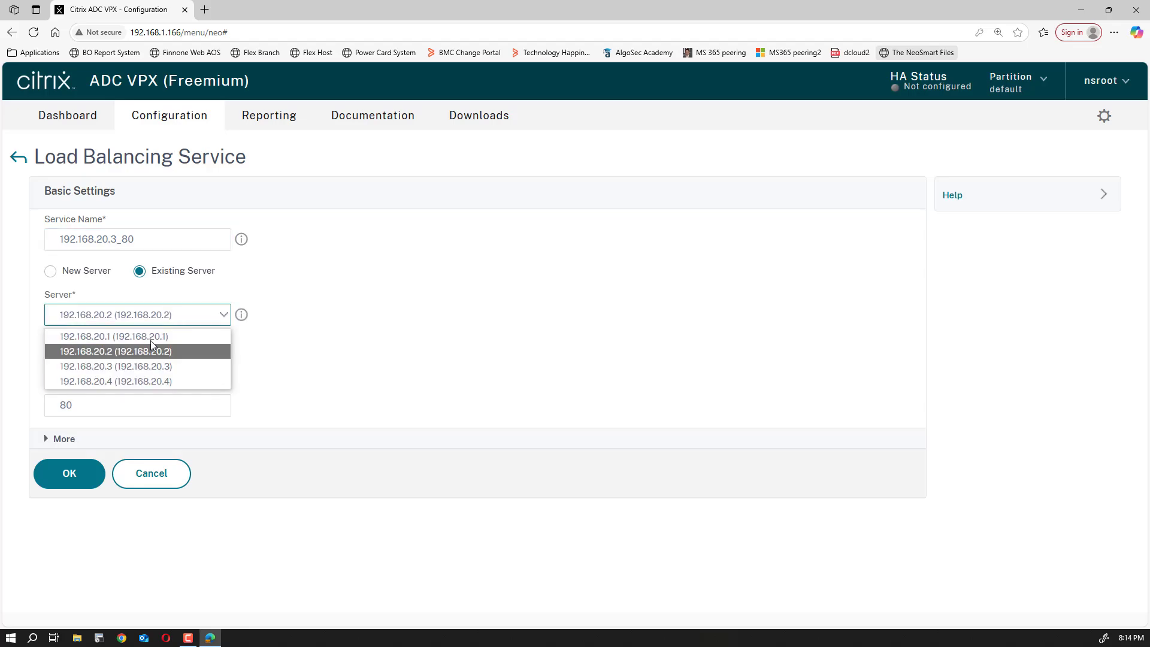
{"action": "left_click", "coordinate": [138, 367]}
{"action": "left_click", "coordinate": [82, 479]}
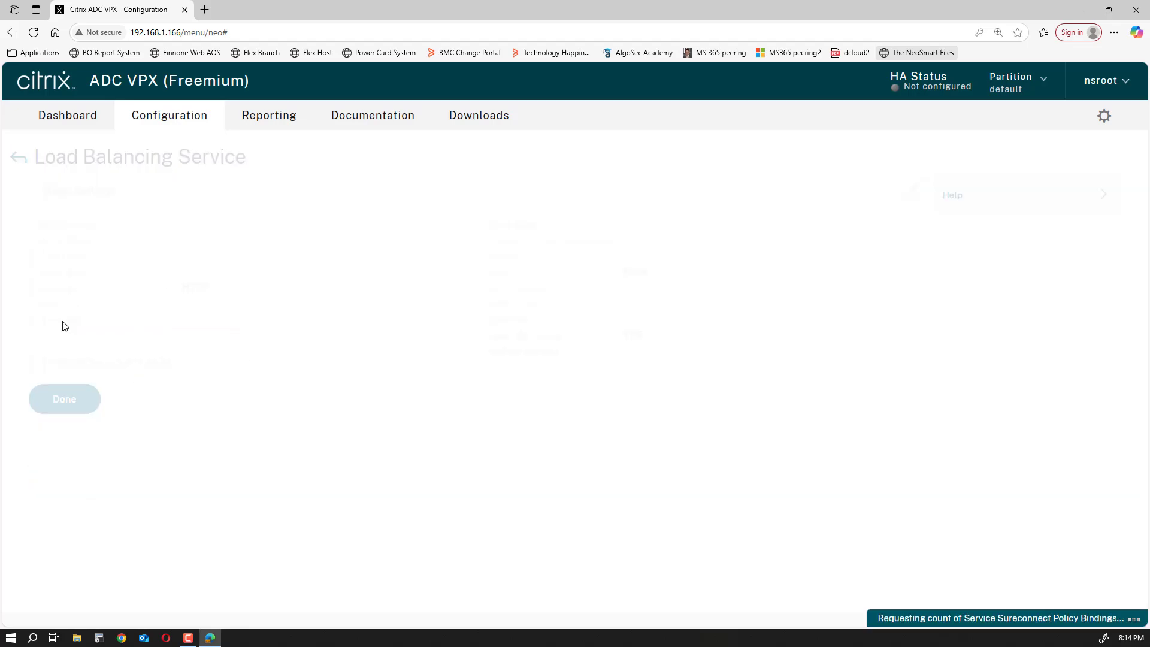
{"action": "left_click", "coordinate": [59, 622]}
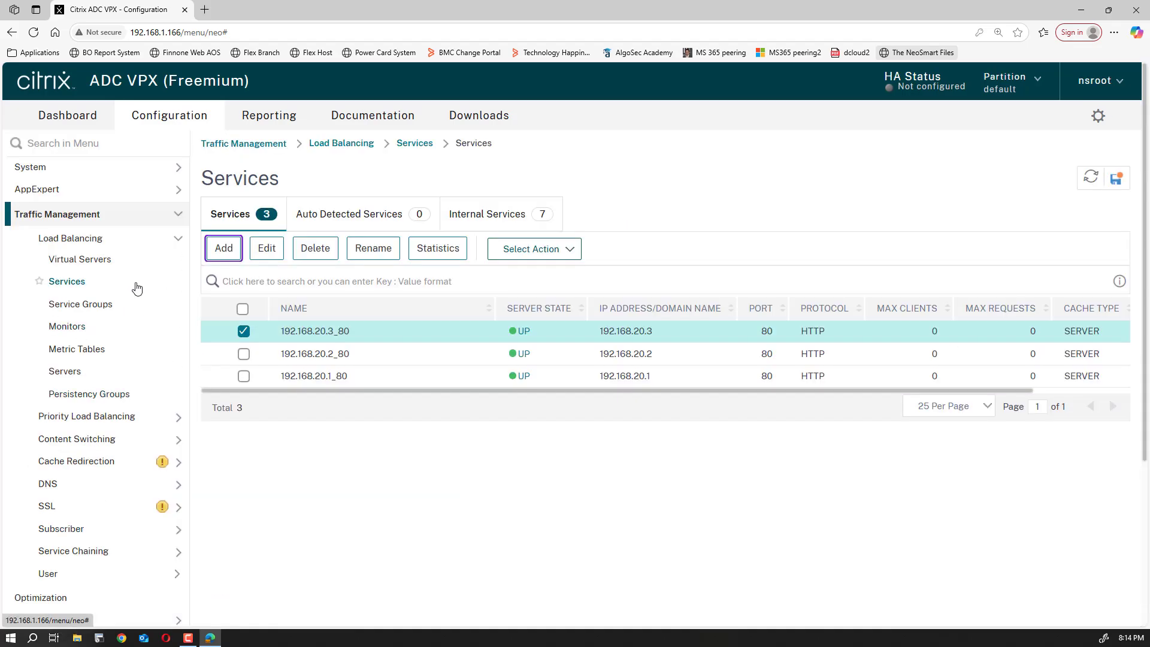
Create the HTTP service 192.168.20.4_80 on port 80 for the existing server 192.168.20.4.
{"action": "left_click", "coordinate": [224, 247]}
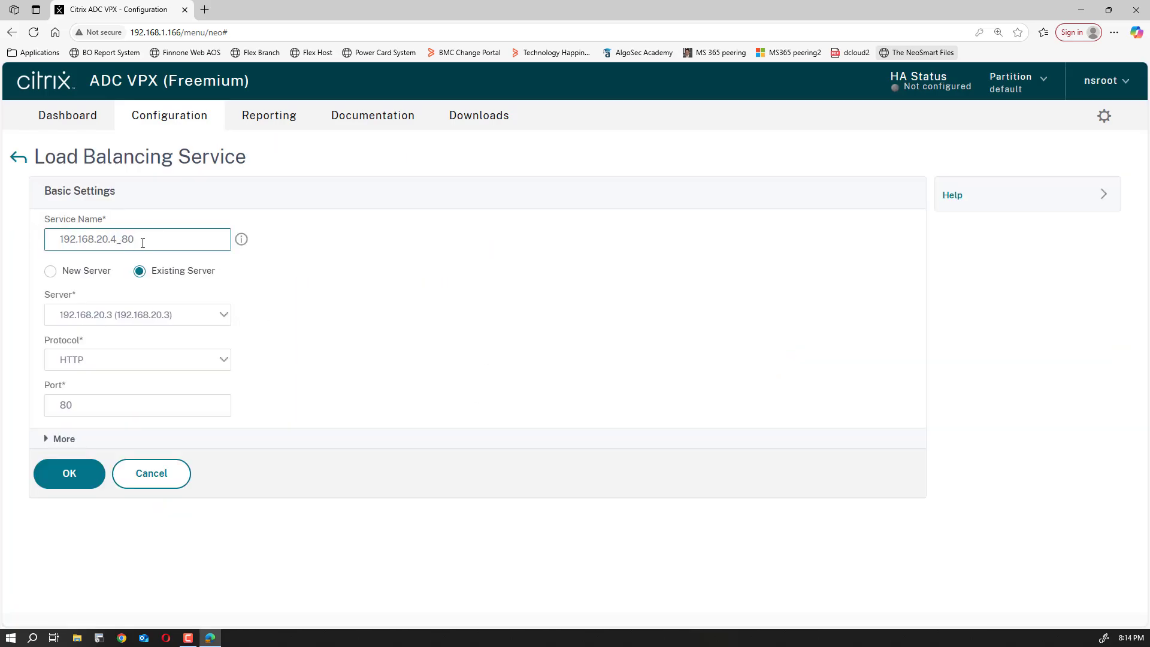
{"action": "left_click", "coordinate": [120, 315]}
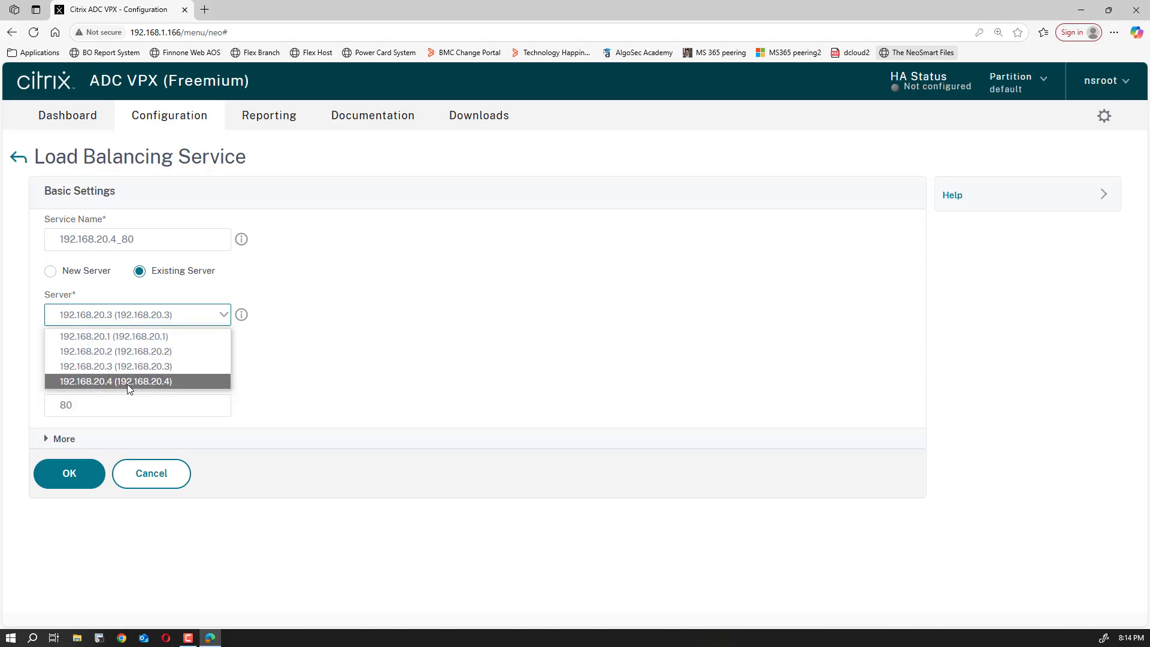
{"action": "left_click", "coordinate": [128, 382]}
{"action": "left_click", "coordinate": [93, 476]}
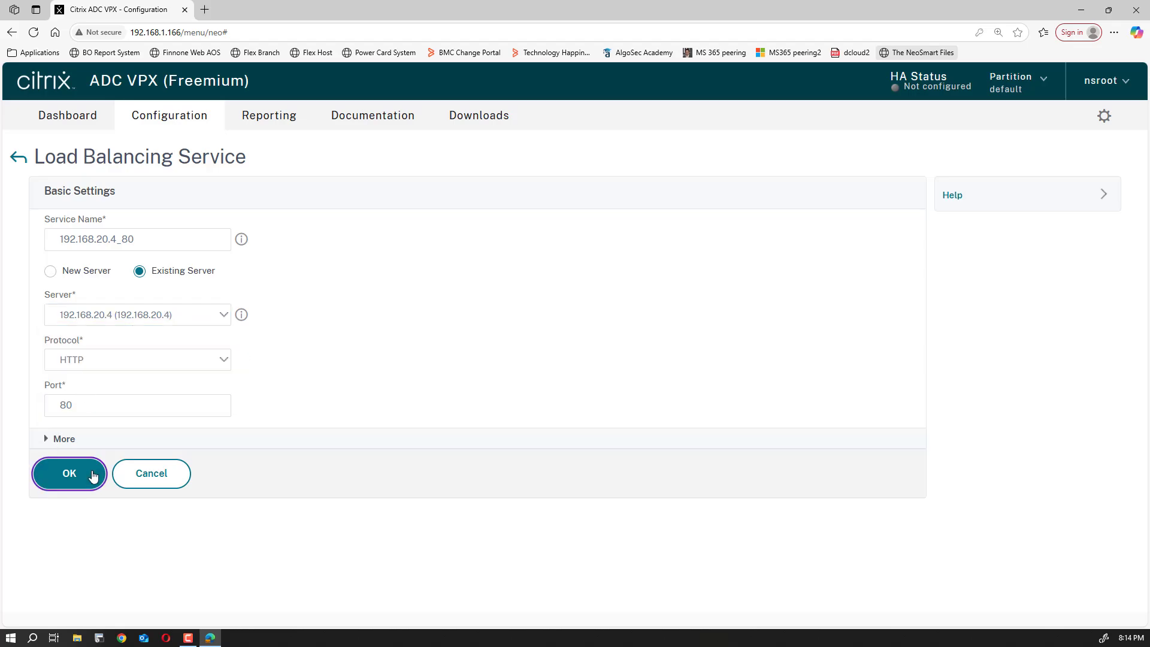
{"action": "left_click", "coordinate": [60, 622]}
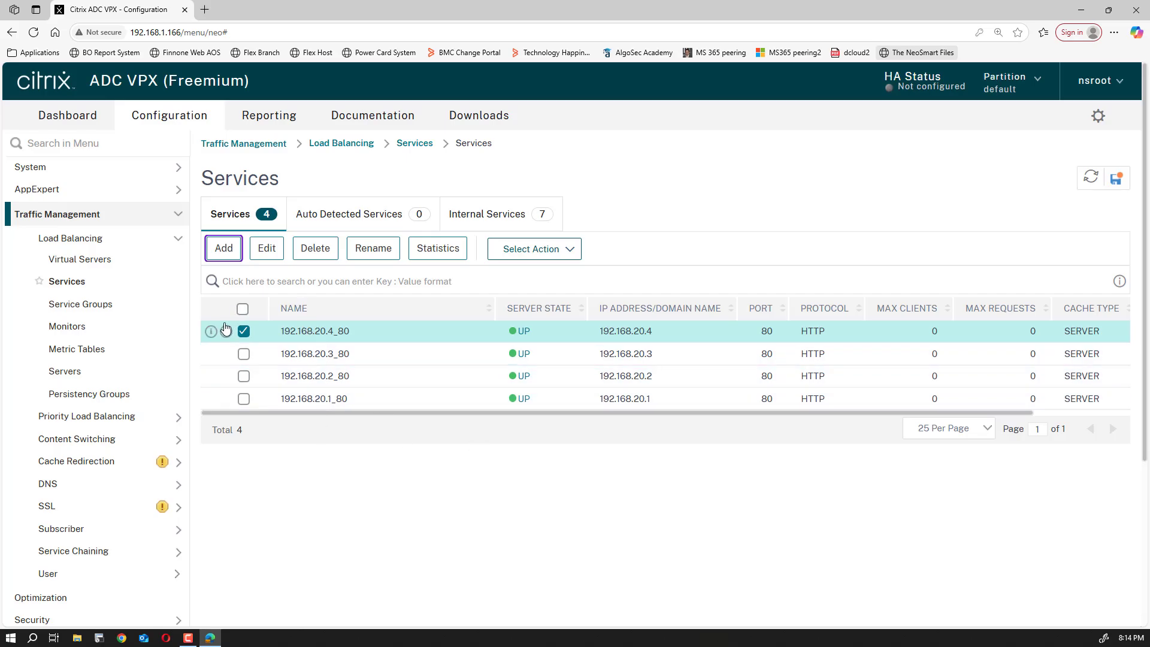
Create a non-addressable HTTP load balancing virtual server named RED_SERVERs.
{"action": "left_click", "coordinate": [243, 331]}
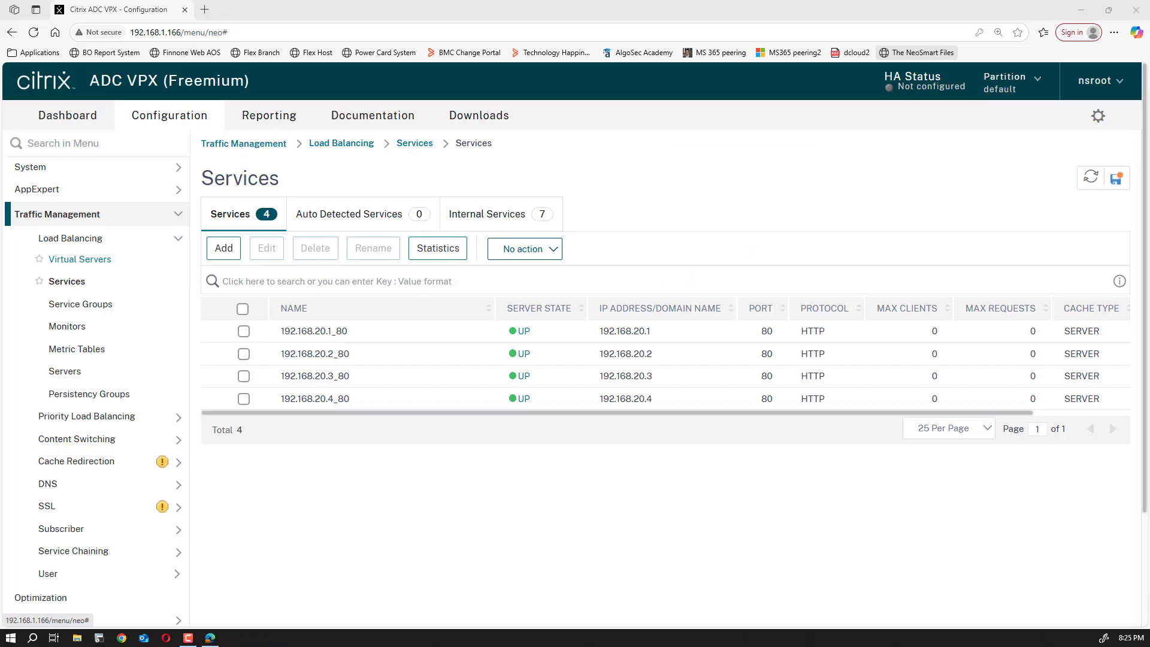
{"action": "left_click", "coordinate": [94, 260]}
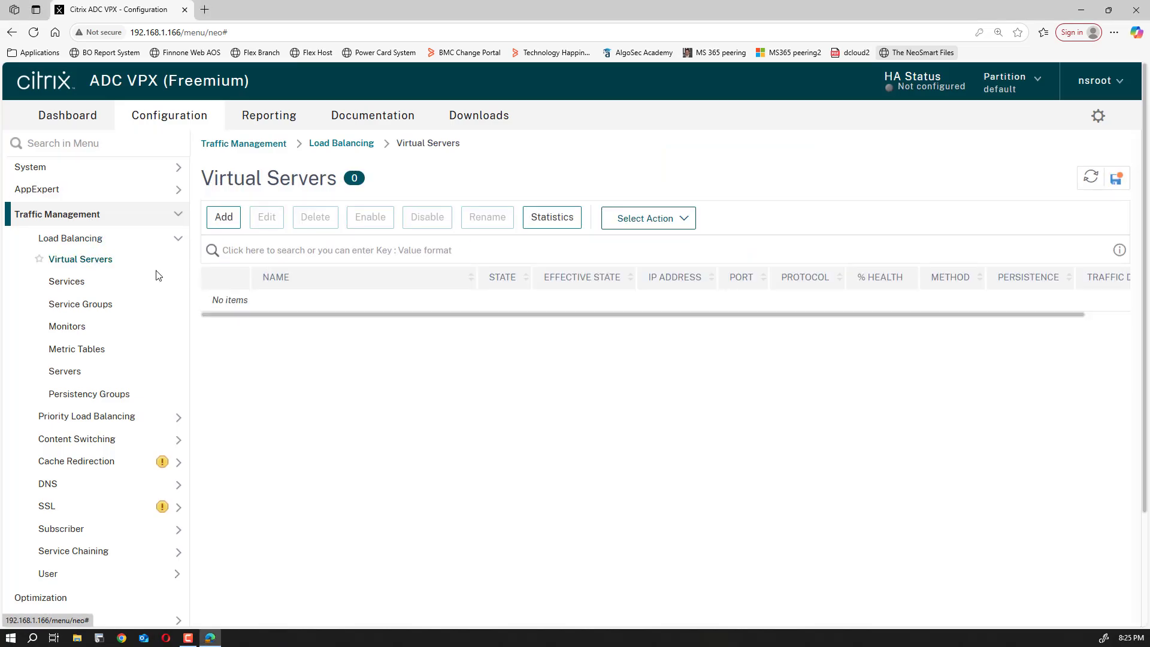
{"action": "left_click", "coordinate": [213, 216]}
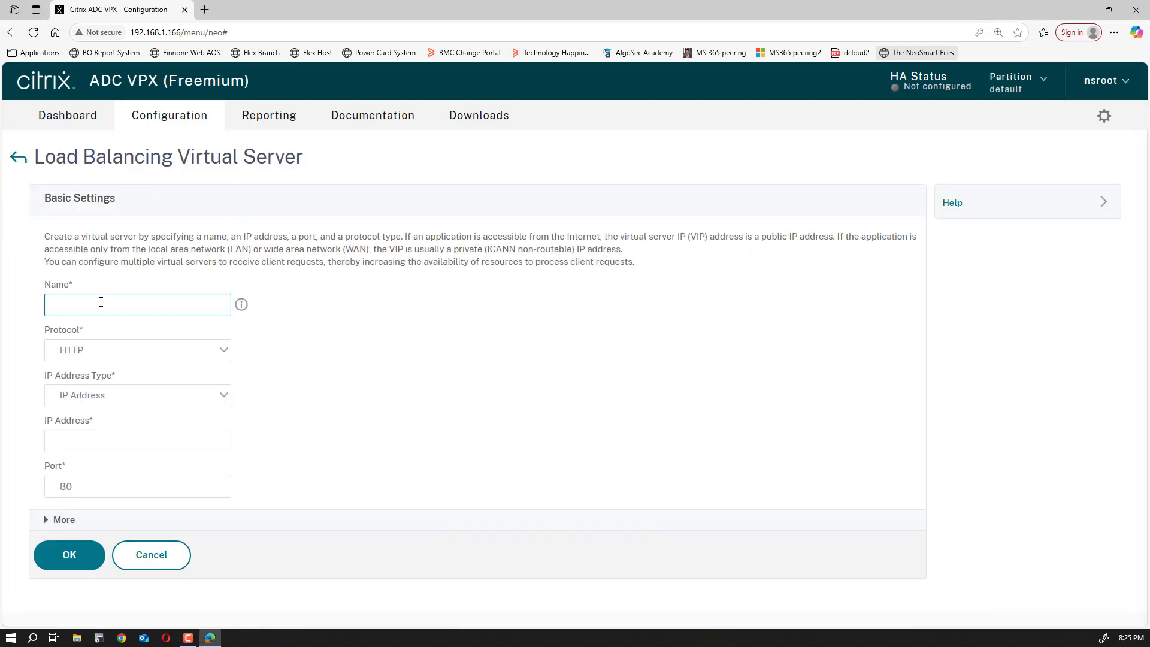
{"action": "left_click", "coordinate": [101, 302]}
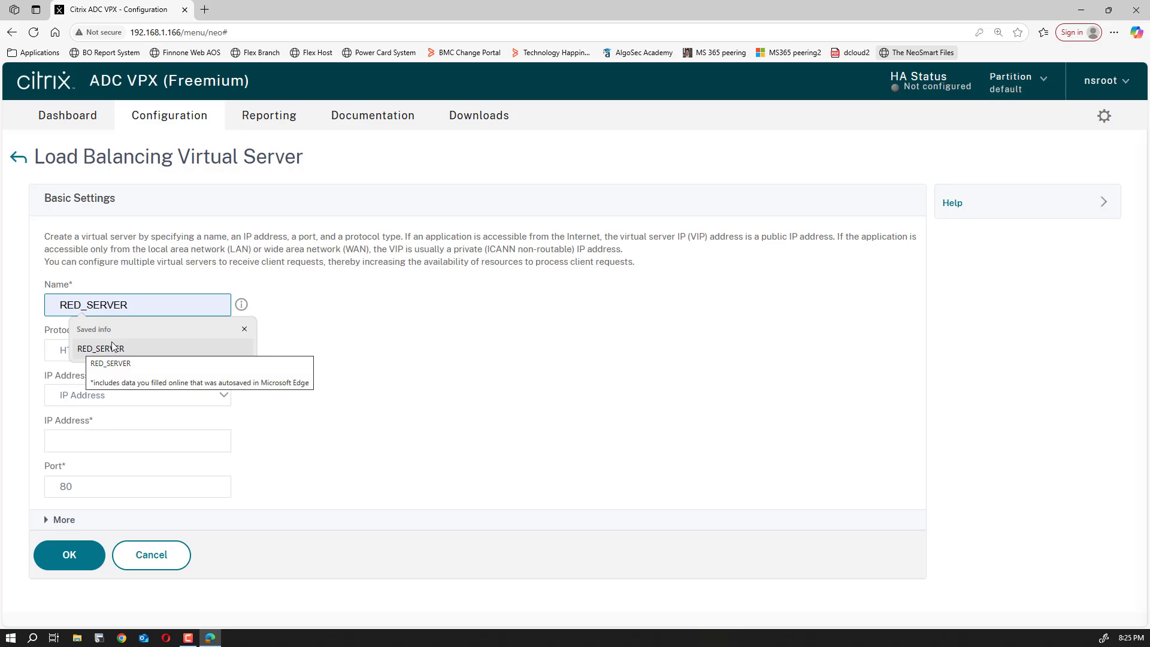
{"action": "left_click", "coordinate": [112, 348]}
{"action": "type", "text": "s"}
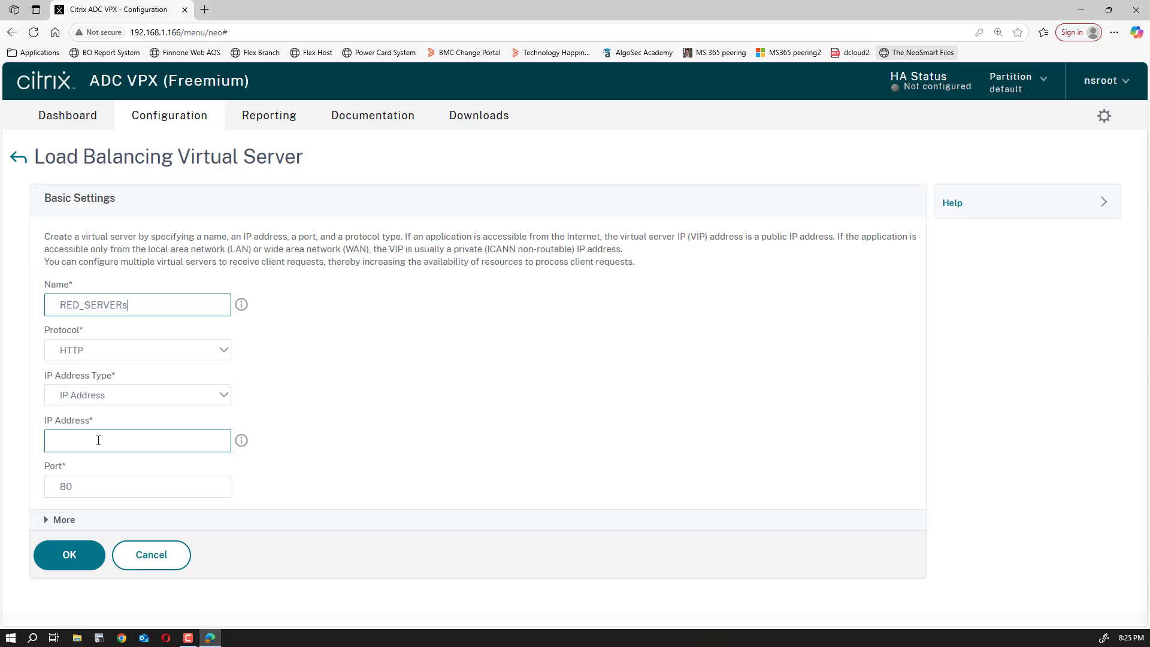
{"action": "left_click", "coordinate": [94, 397]}
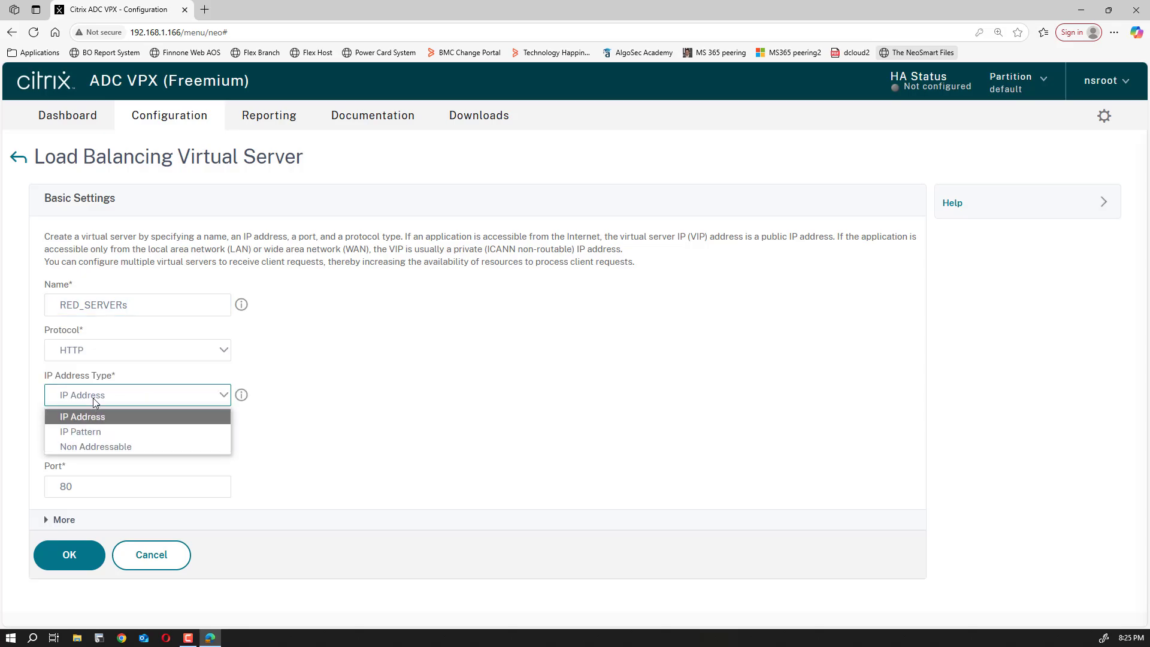
{"action": "left_click", "coordinate": [81, 448]}
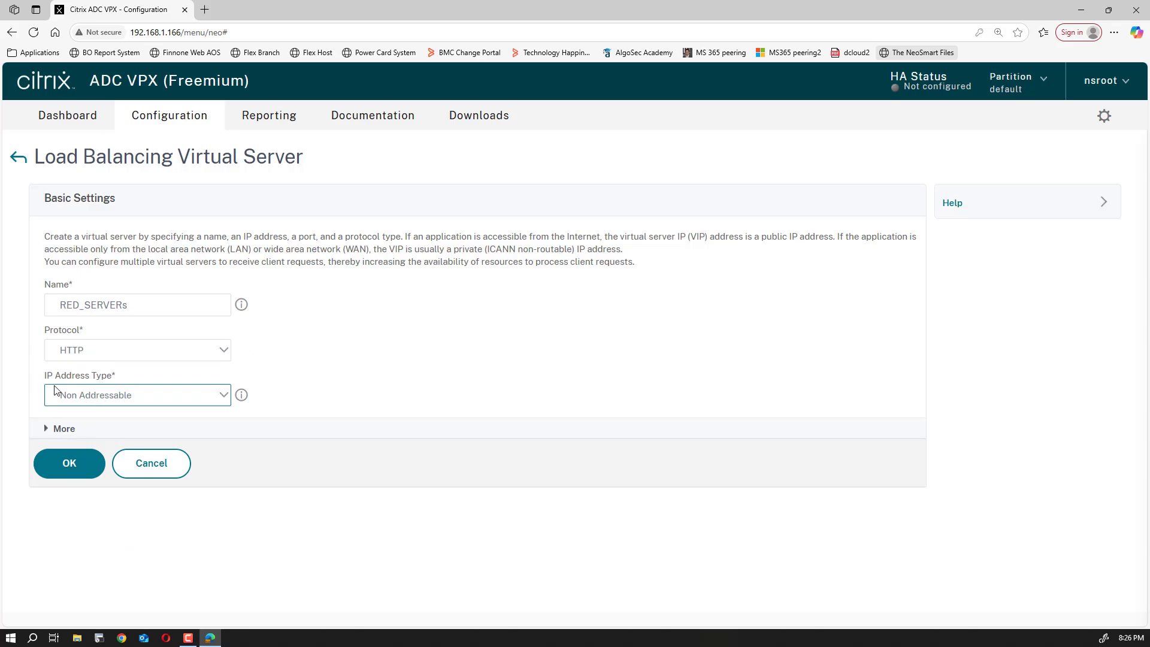
{"action": "left_click", "coordinate": [69, 468]}
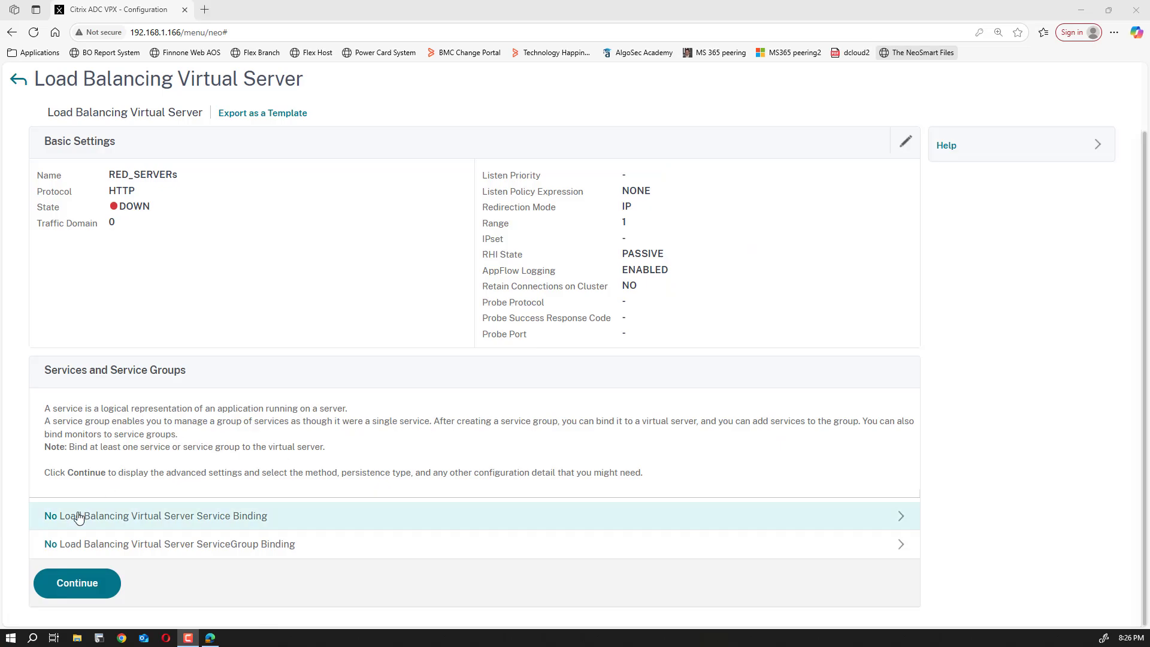
Bind the services 192.168.20.1_80 and 192.168.20.2_80 to the RED_SERVERs virtual server and finish its configuration.
{"action": "left_click", "coordinate": [57, 516]}
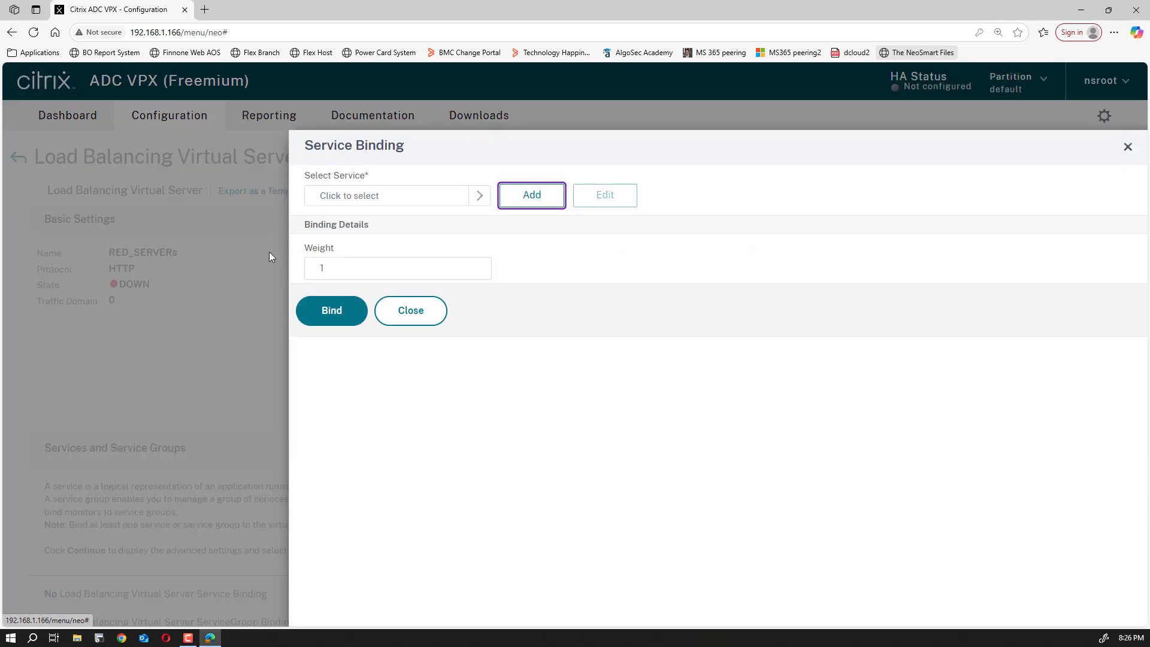
{"action": "left_click", "coordinate": [477, 203]}
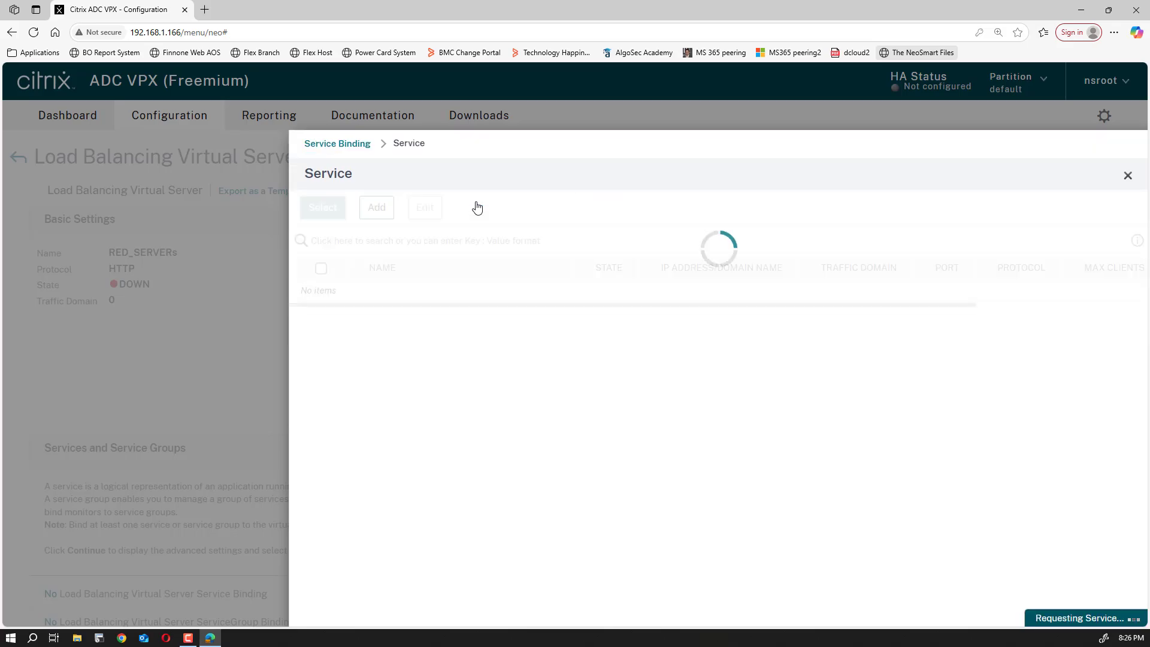
{"action": "left_click", "coordinate": [331, 290]}
{"action": "left_click", "coordinate": [332, 313]}
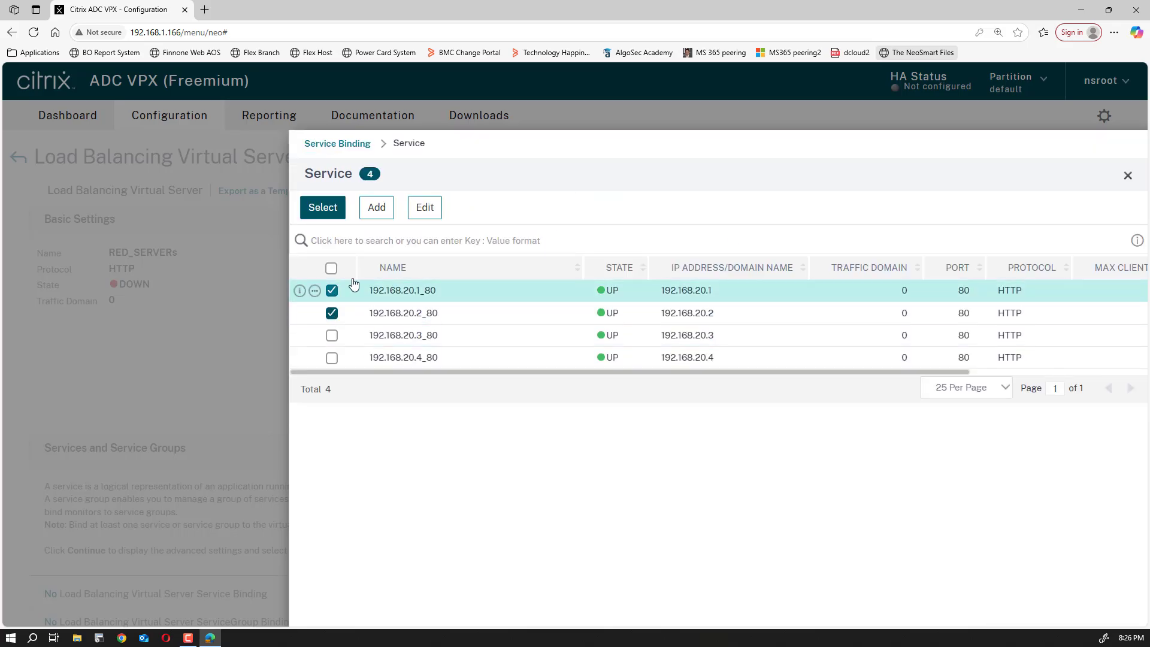
{"action": "left_click", "coordinate": [323, 208]}
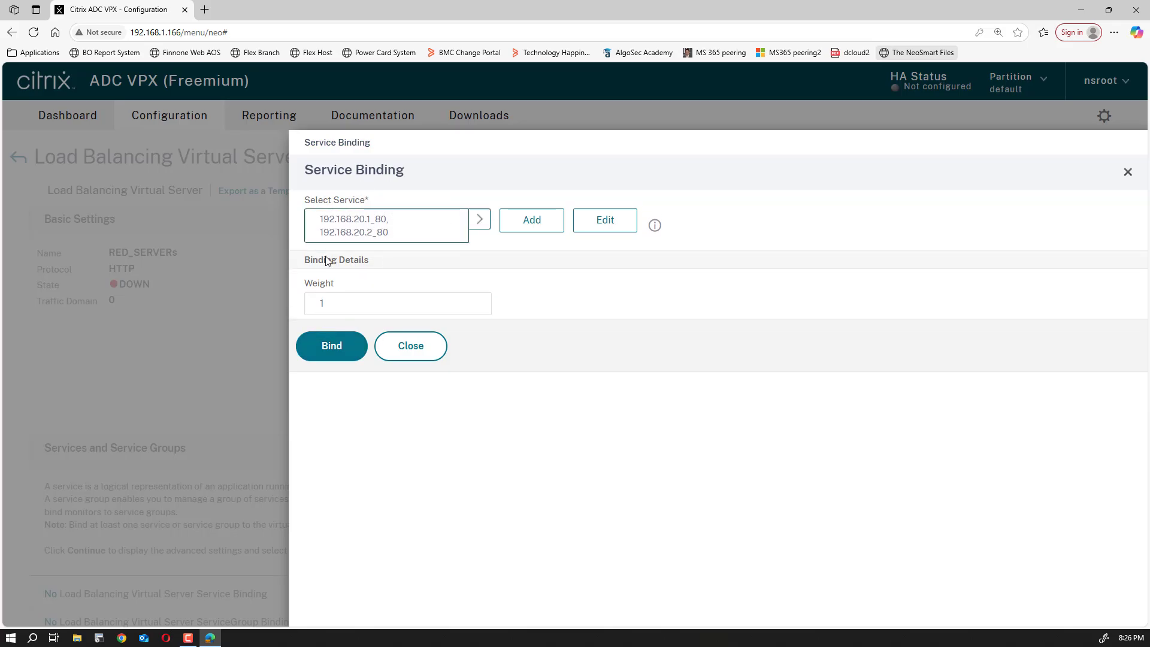
{"action": "left_click", "coordinate": [331, 336]}
{"action": "scroll", "coordinate": [106, 544], "scroll_direction": "down", "scroll_amount": 2}
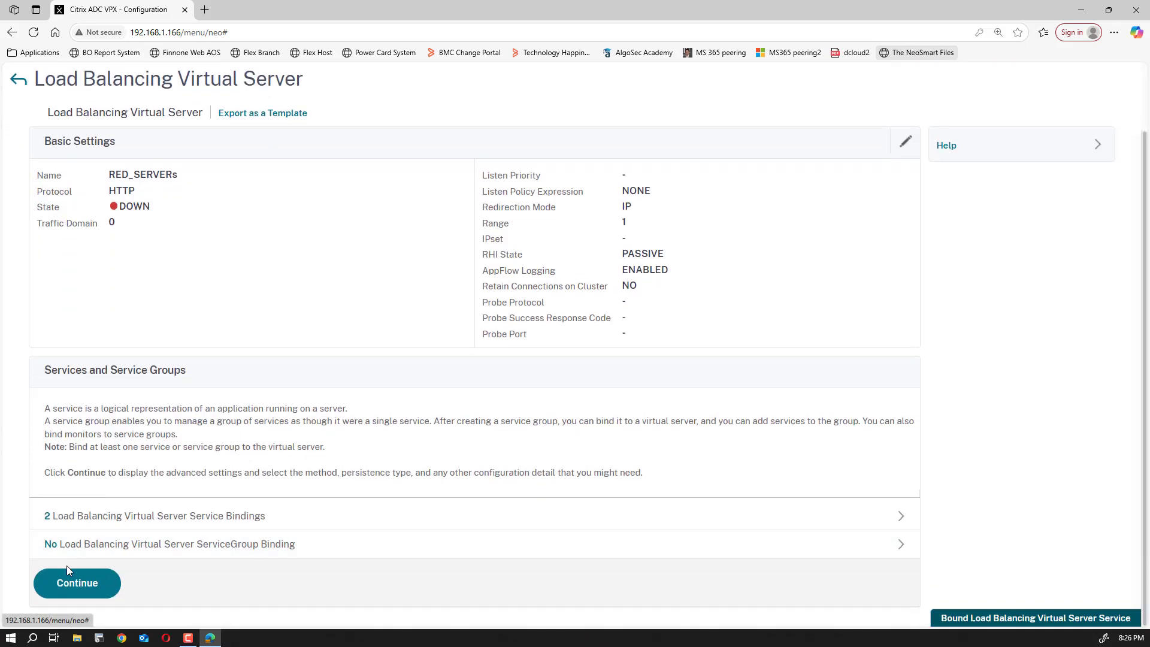
{"action": "left_click", "coordinate": [67, 577]}
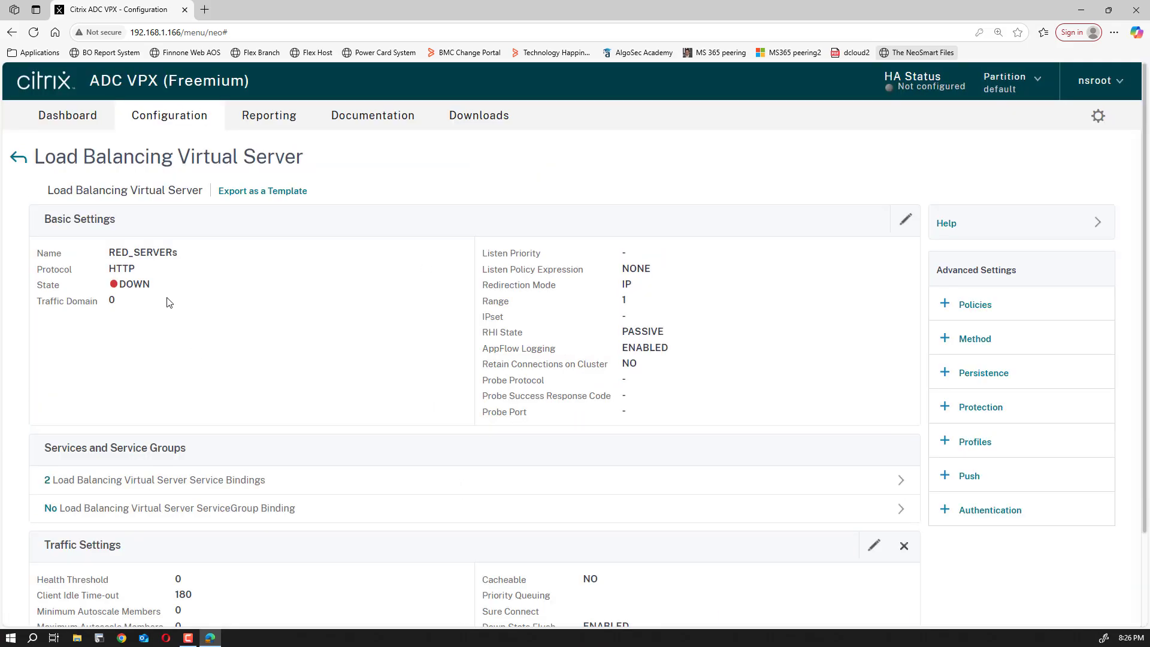
{"action": "scroll", "coordinate": [123, 367], "scroll_direction": "down", "scroll_amount": 2}
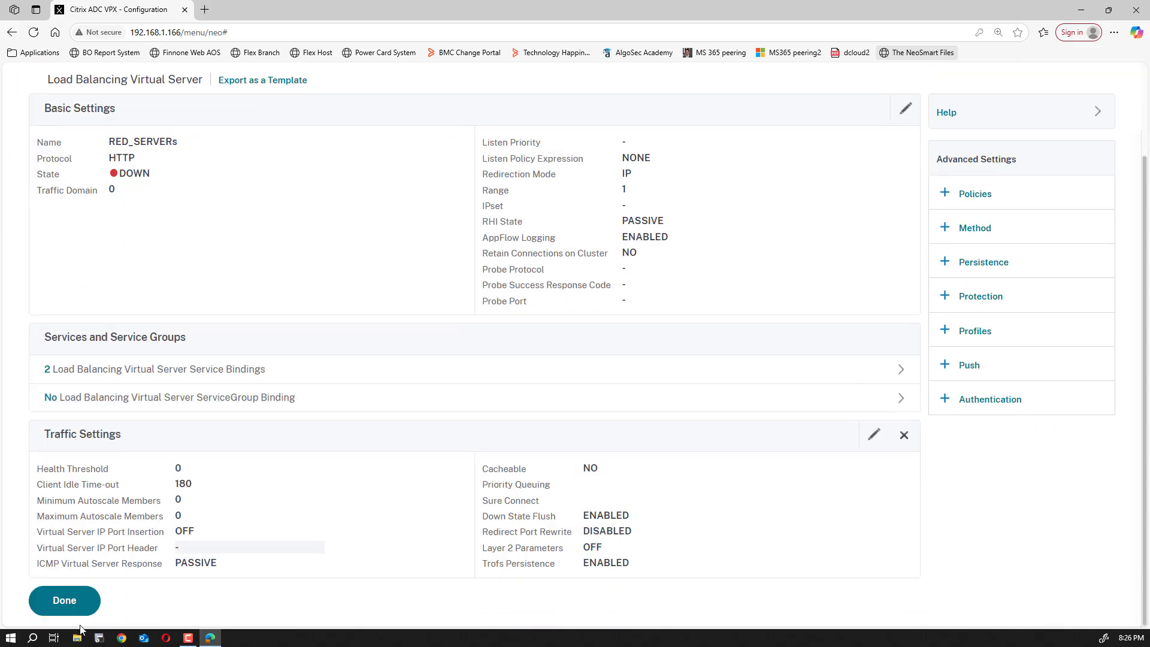
{"action": "left_click", "coordinate": [62, 602]}
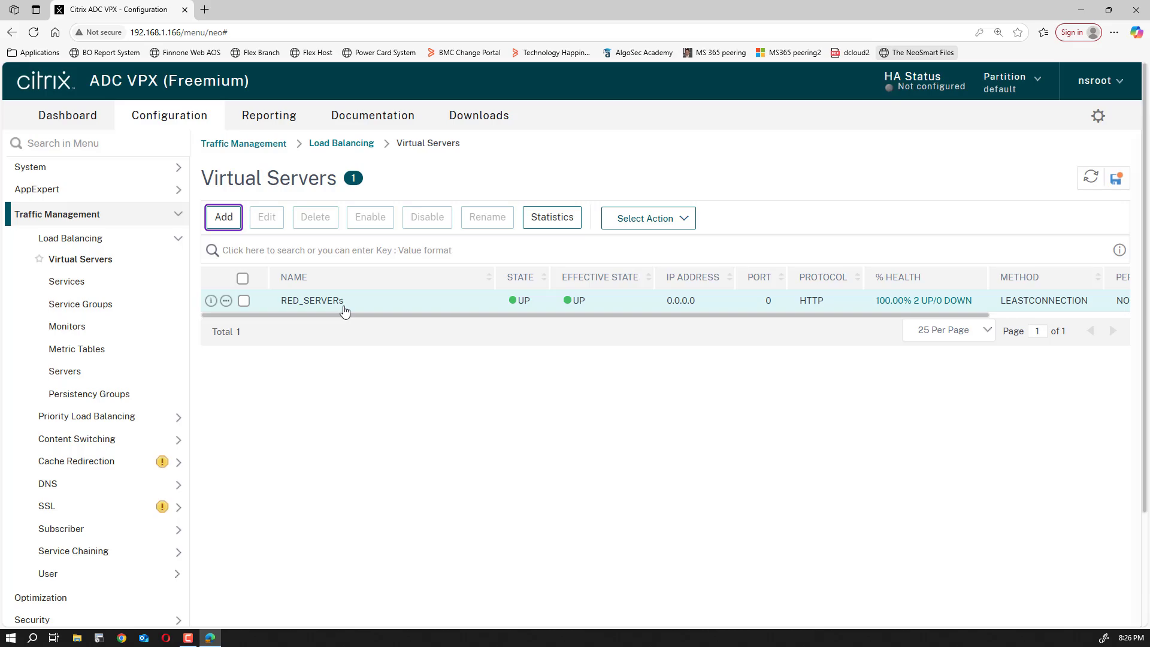
Create a second non-addressable HTTP load balancing virtual server named GREEN_SERVER.
{"action": "left_click", "coordinate": [178, 240]}
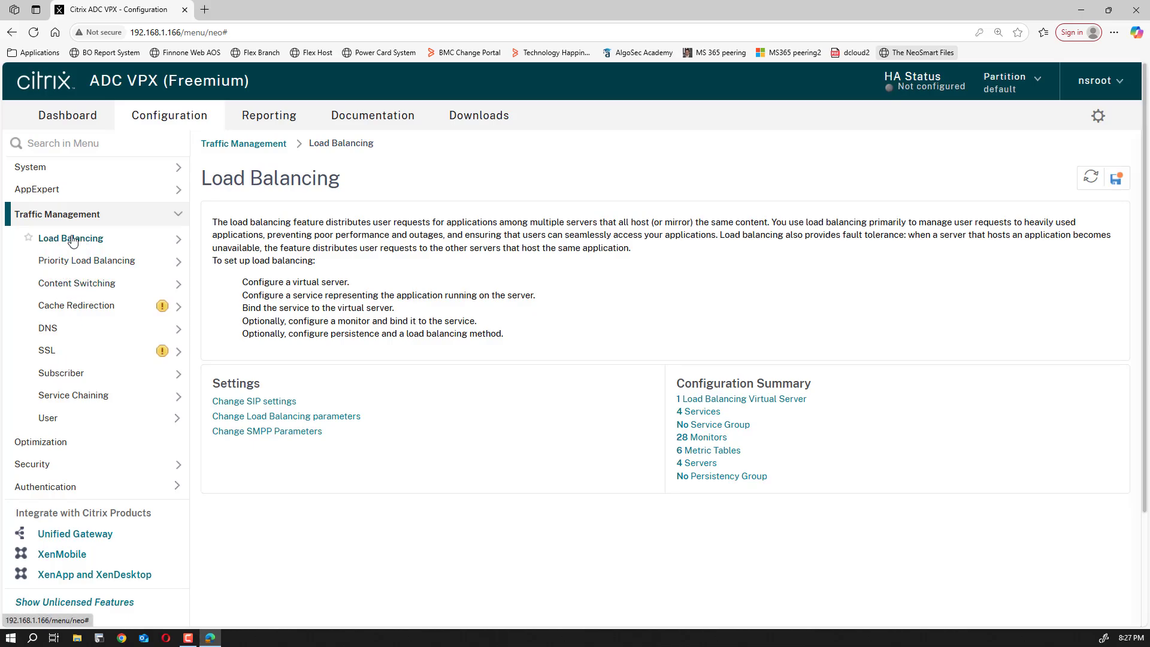
{"action": "left_click", "coordinate": [103, 239]}
{"action": "left_click", "coordinate": [123, 260]}
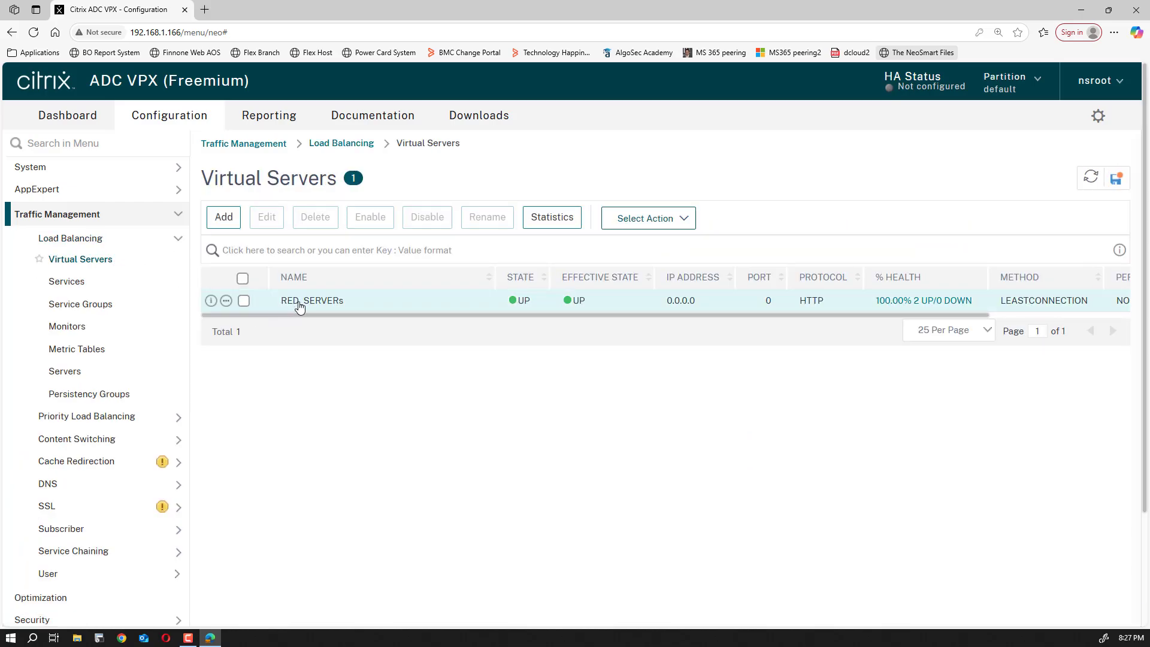
{"action": "left_click", "coordinate": [225, 220]}
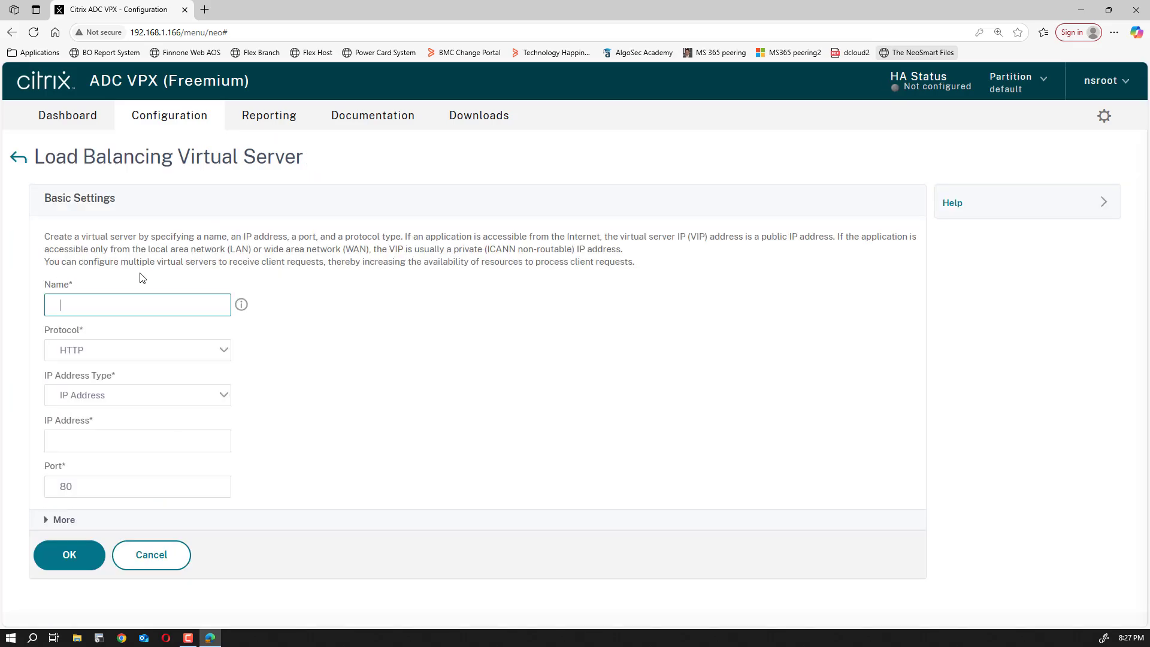
{"action": "type", "text": "GREEN_SERVER"}
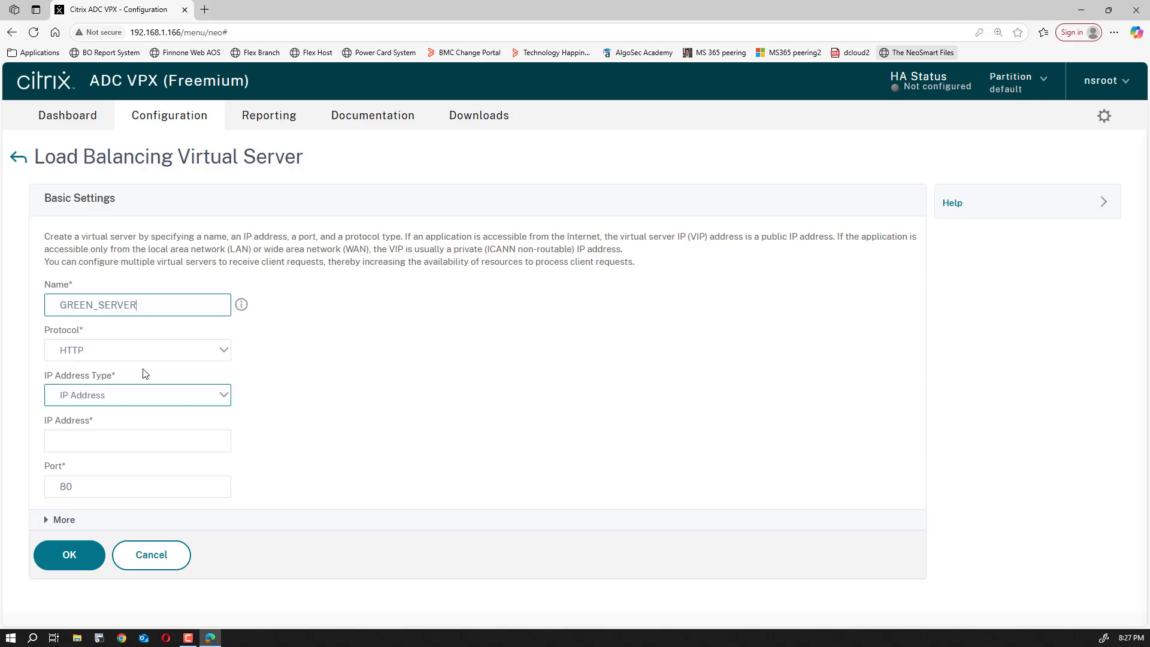
{"action": "left_click", "coordinate": [136, 396]}
{"action": "left_click", "coordinate": [116, 447]}
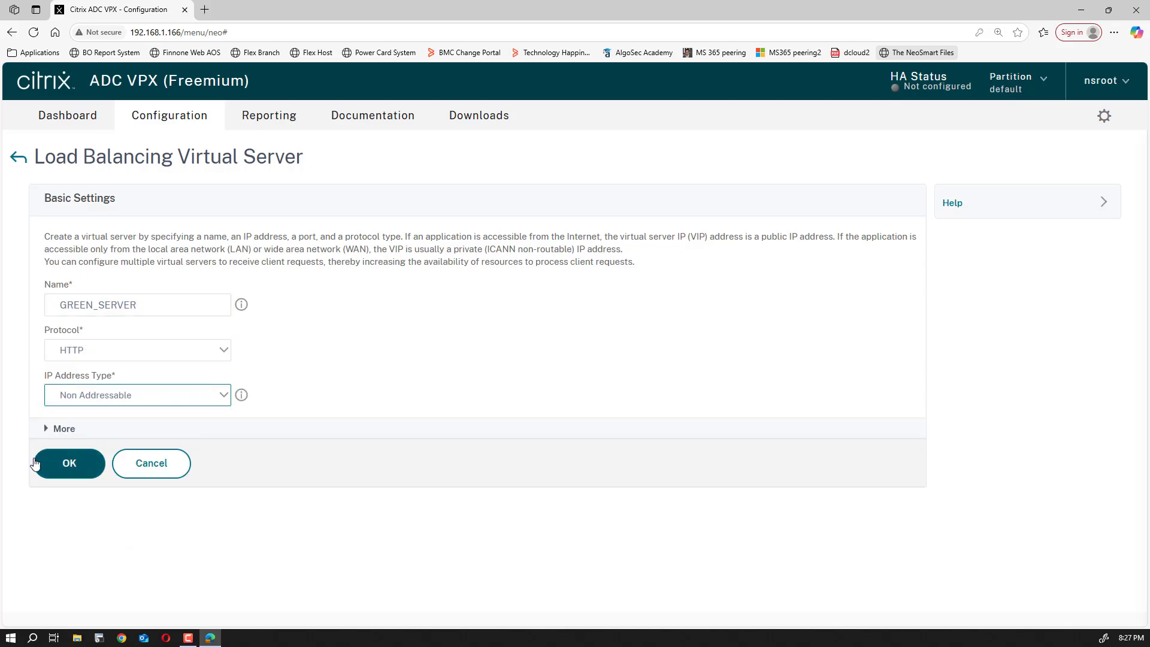
{"action": "left_click", "coordinate": [85, 465]}
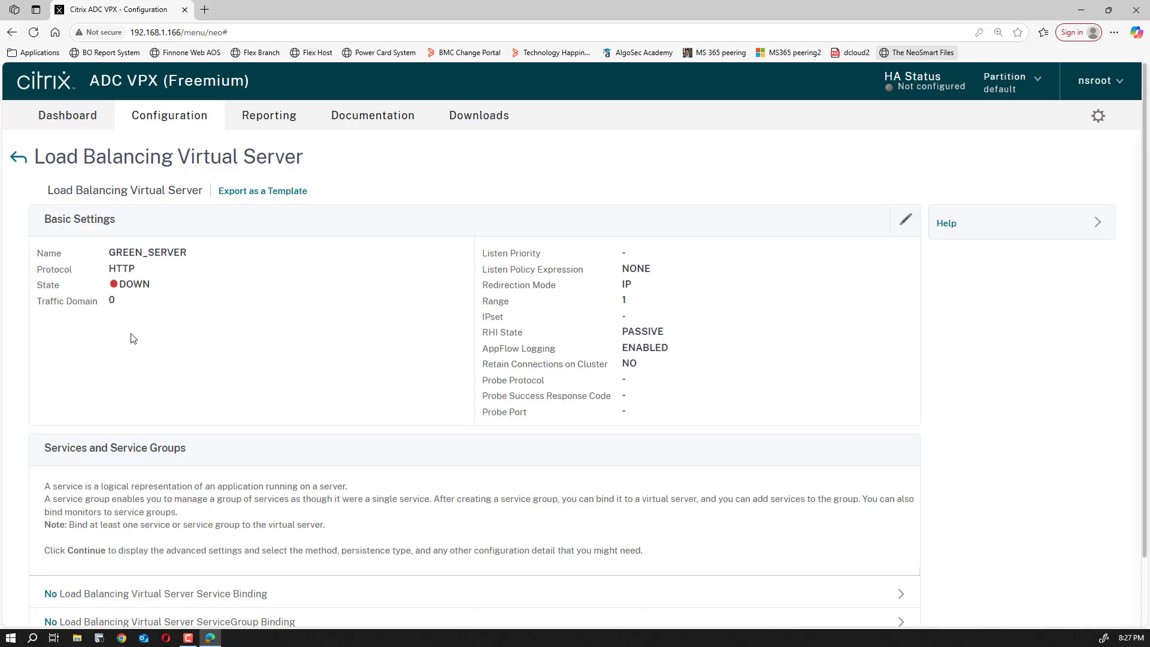
Bind the services 192.168.20.3_80 and 192.168.20.4_80 to the GREEN_SERVER virtual server and finish its configuration.
{"action": "scroll", "coordinate": [56, 522], "scroll_direction": "down", "scroll_amount": 2}
{"action": "left_click", "coordinate": [55, 522]}
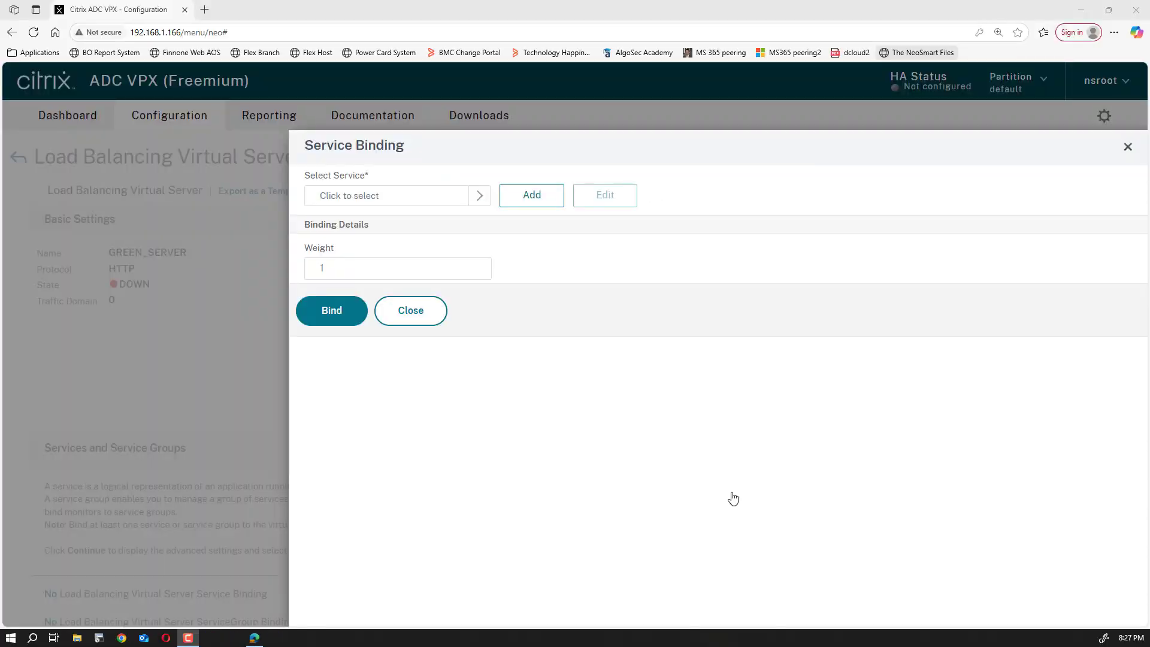
{"action": "left_click", "coordinate": [479, 196]}
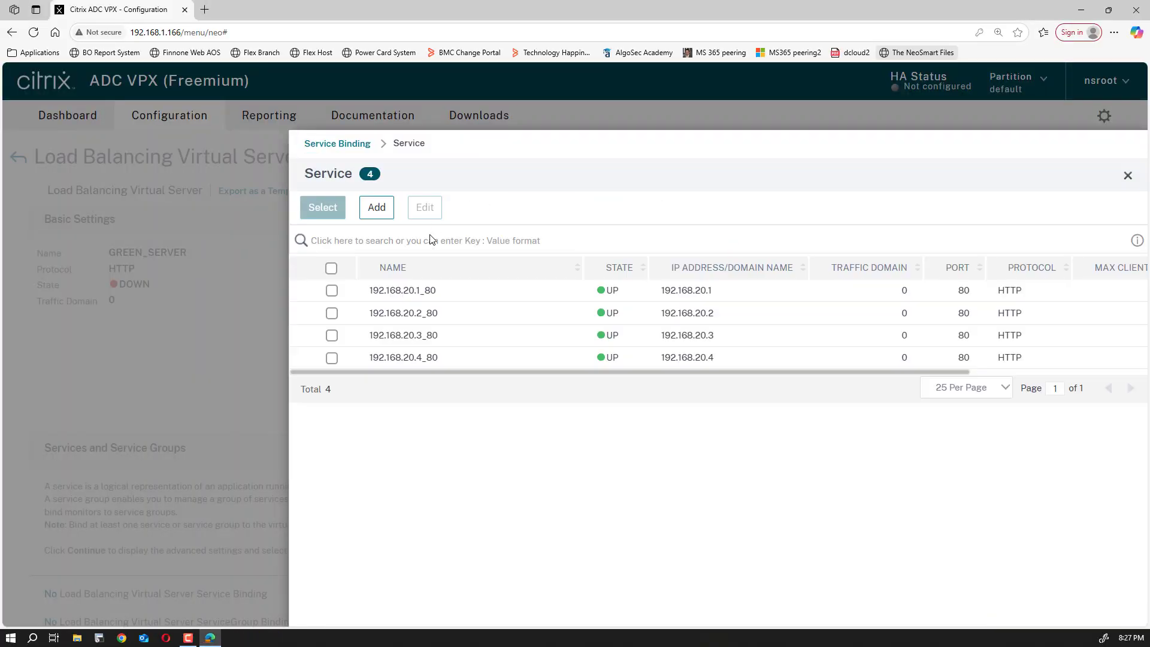
{"action": "left_click", "coordinate": [332, 335]}
{"action": "left_click", "coordinate": [332, 358]}
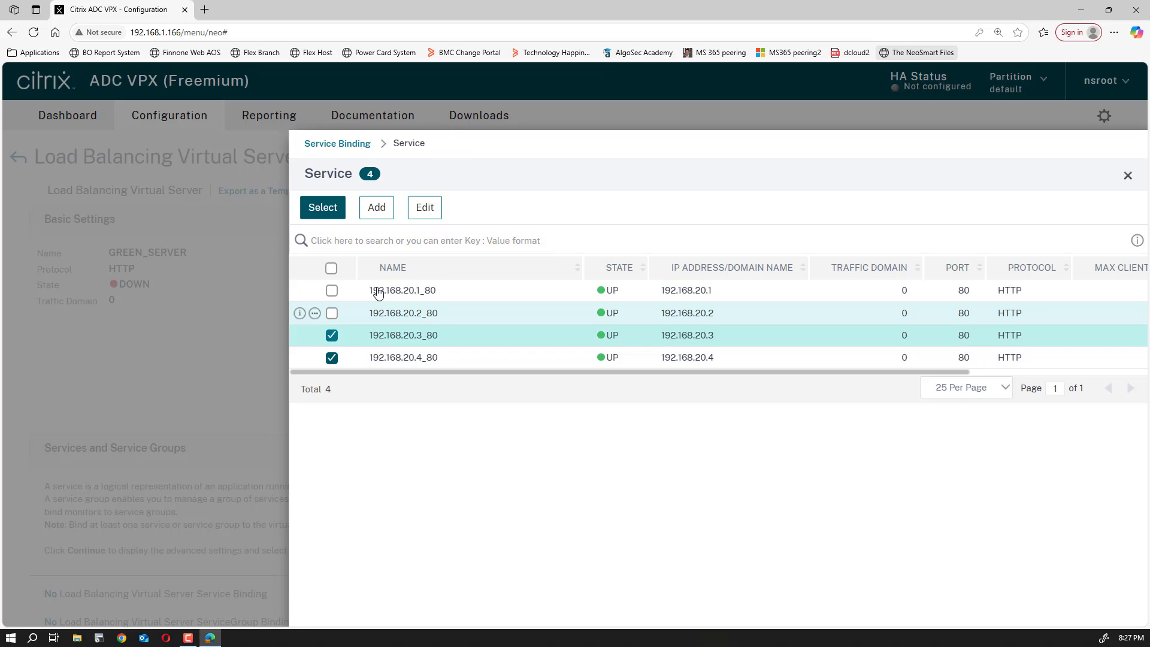
{"action": "left_click", "coordinate": [333, 212]}
{"action": "left_click", "coordinate": [331, 336]}
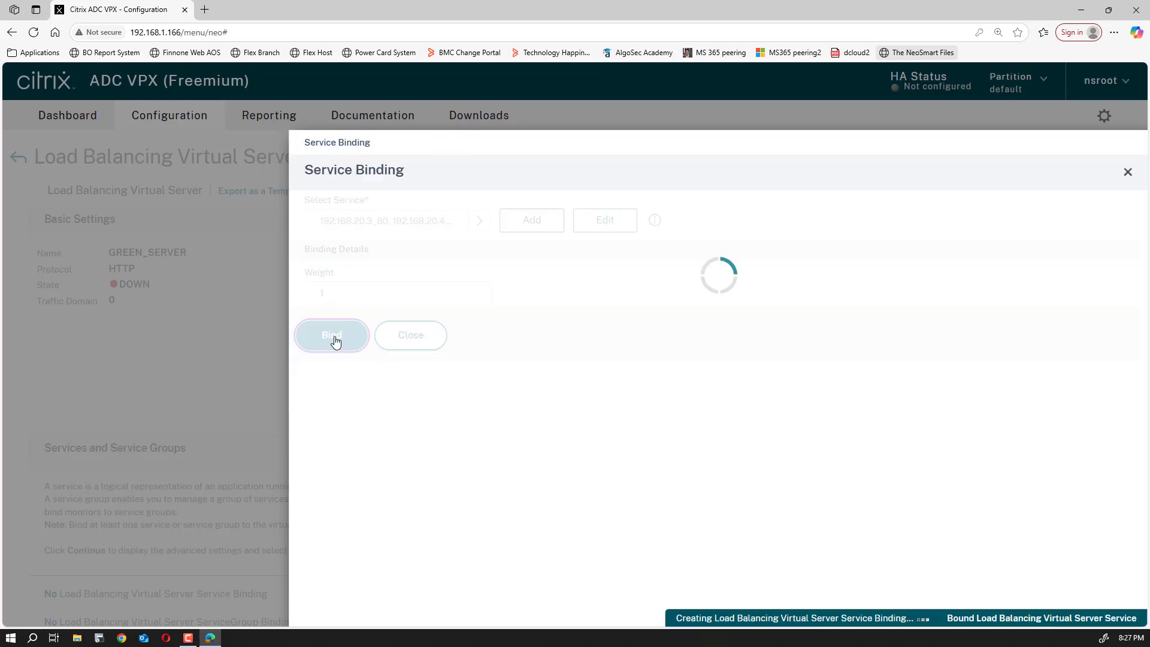
{"action": "scroll", "coordinate": [140, 485], "scroll_direction": "down", "scroll_amount": 2}
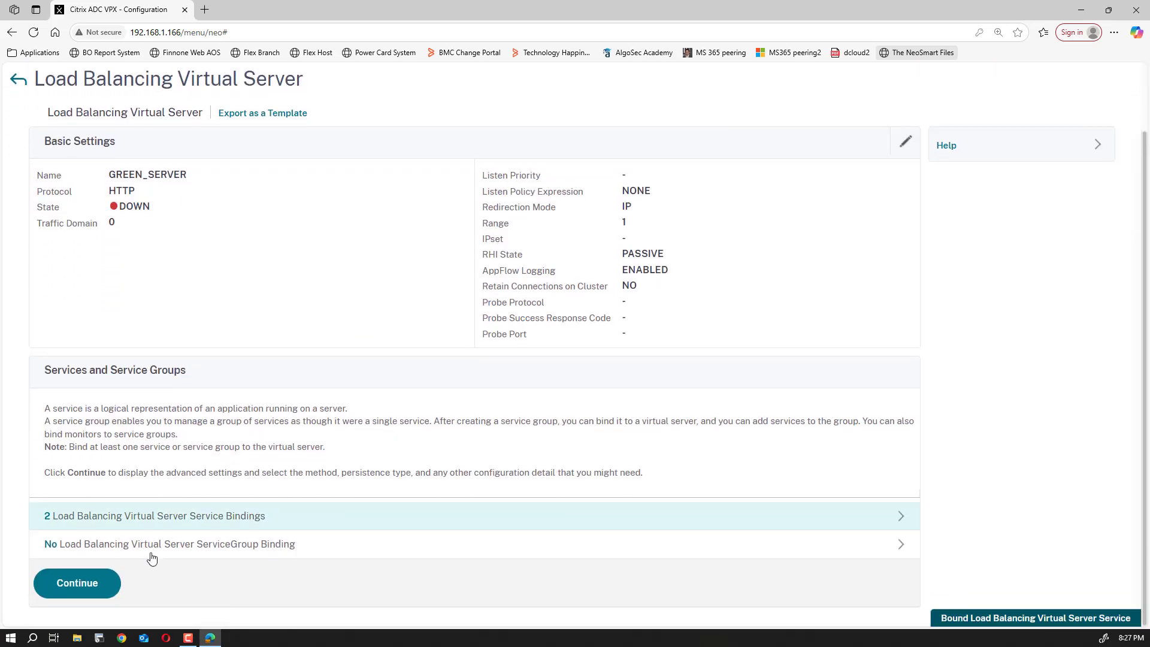
{"action": "left_click", "coordinate": [90, 583]}
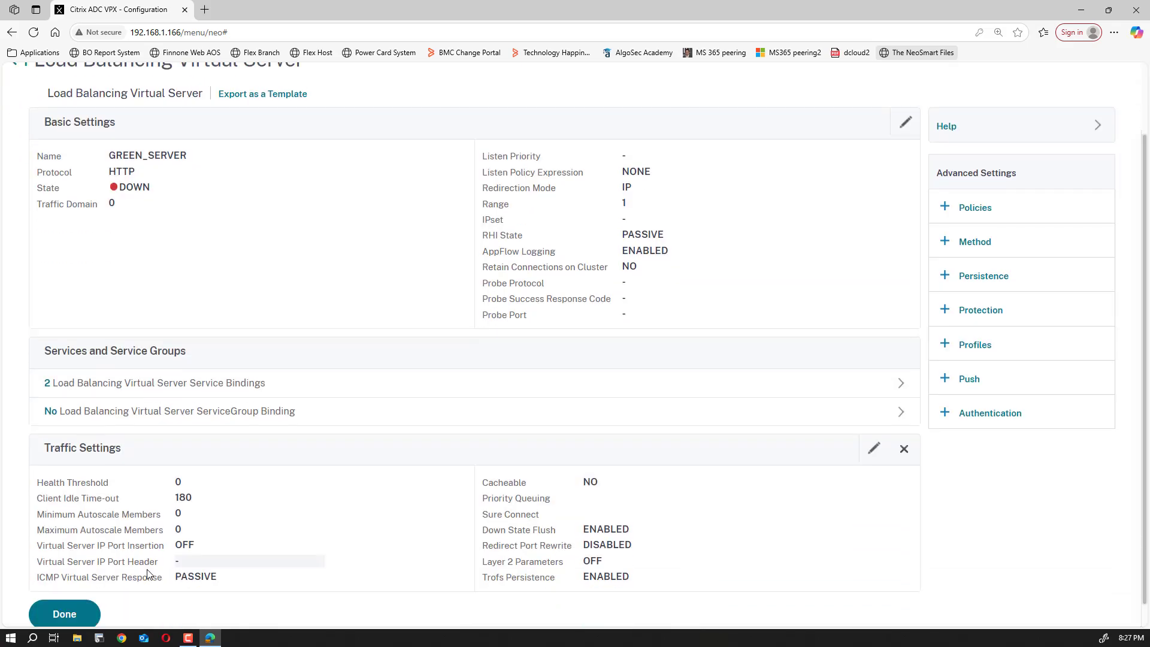
{"action": "left_click", "coordinate": [63, 602]}
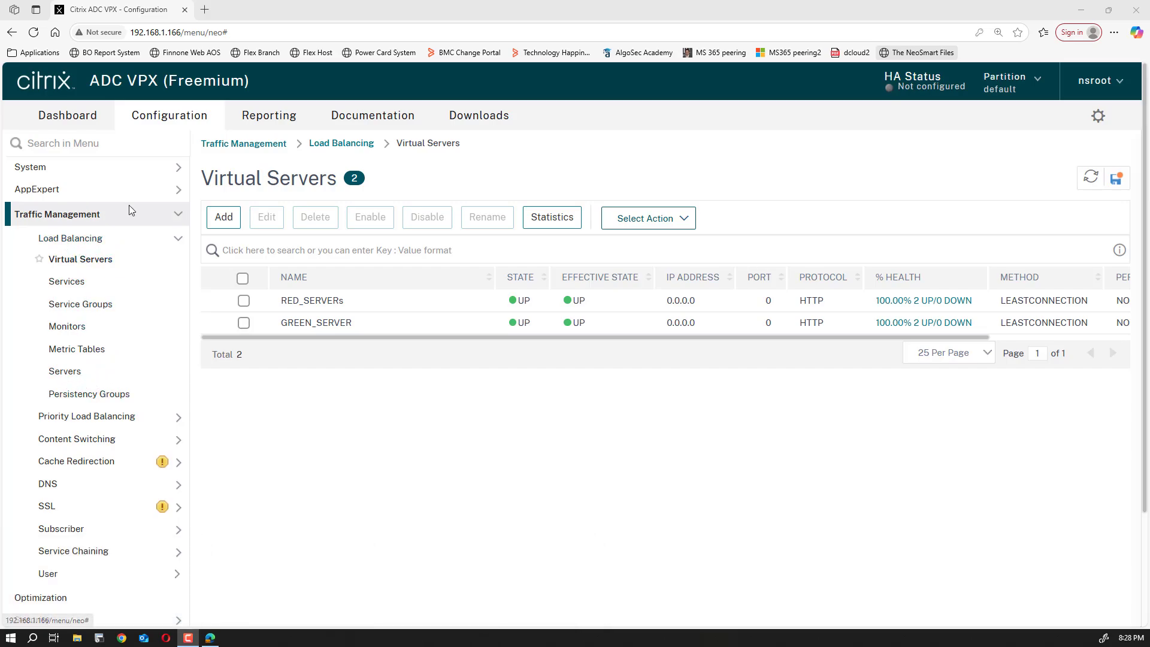
Start creating a new content switching action under Traffic Management.
{"action": "left_click", "coordinate": [174, 241]}
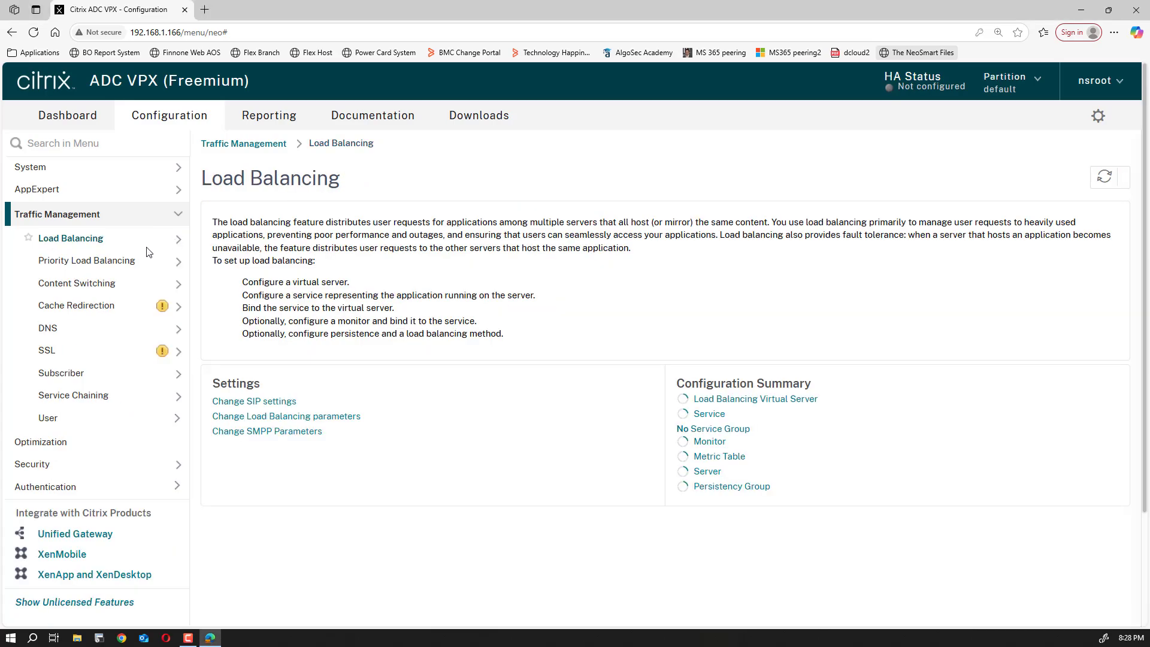
{"action": "left_click", "coordinate": [137, 284]}
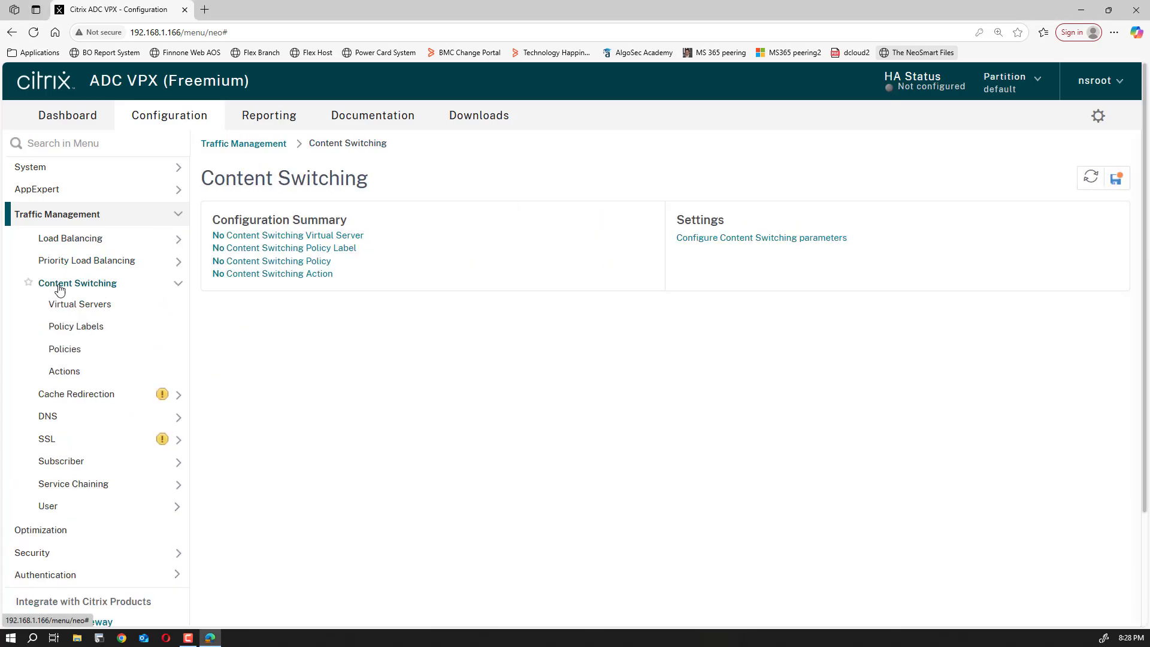
{"action": "left_click", "coordinate": [64, 372]}
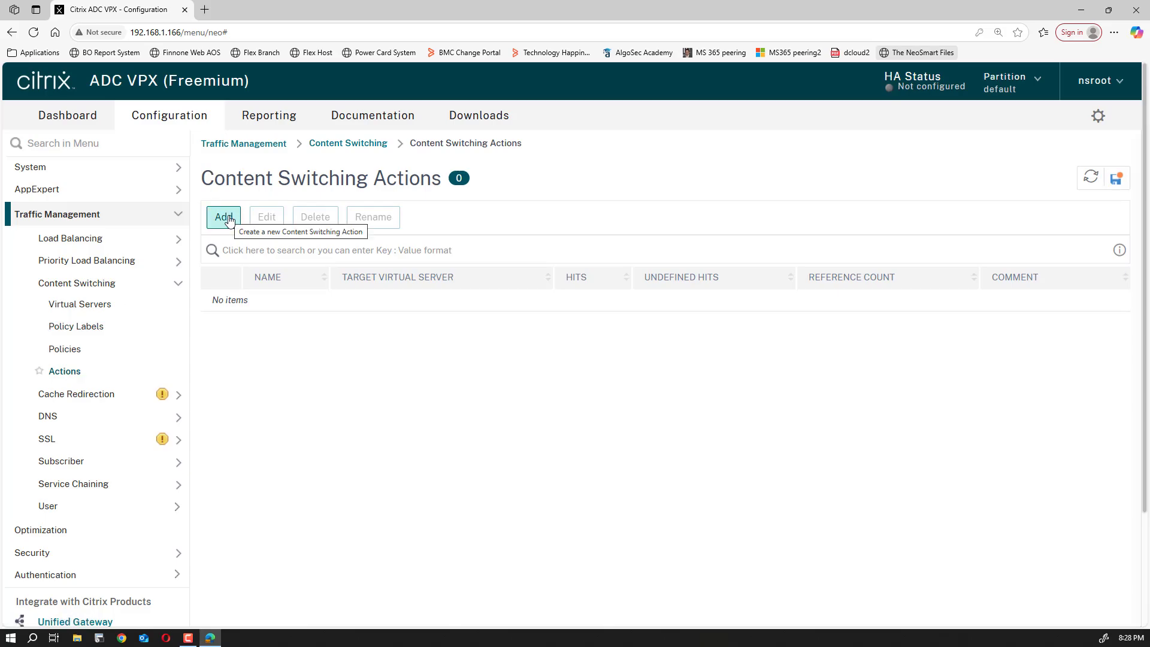
{"action": "left_click", "coordinate": [223, 218]}
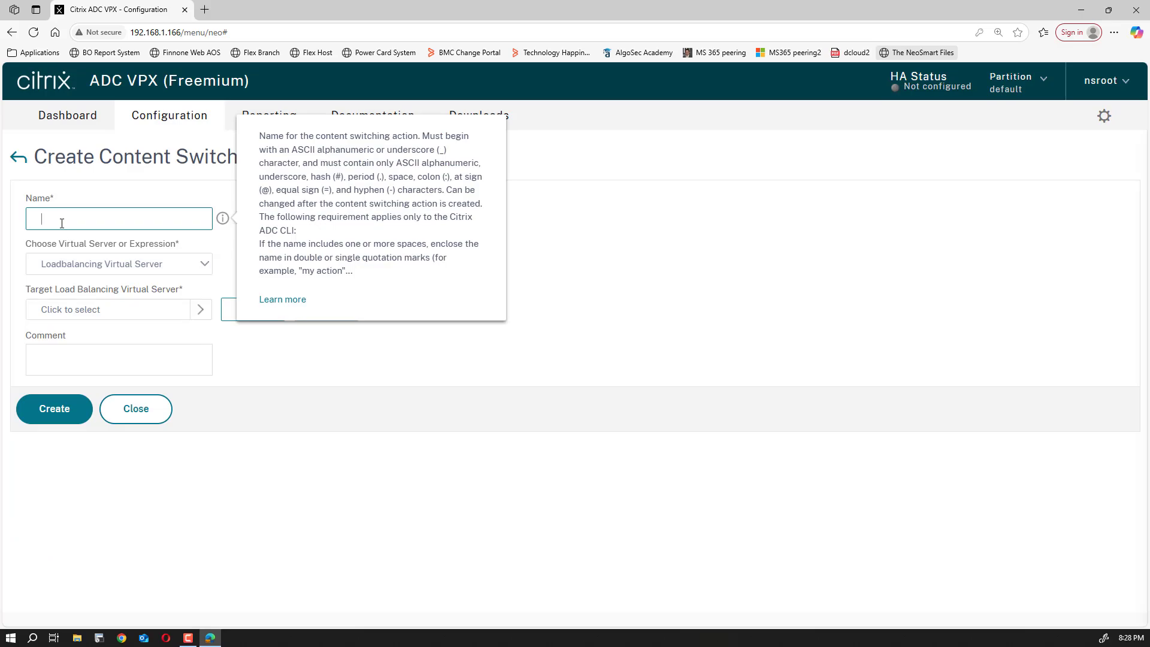
{"action": "type", "text": "R"}
{"action": "key", "text": "BackSpace"}
{"action": "type", "text": "RED"}
{"action": "key", "text": "BackSpace"}
{"action": "key", "text": "BackSpace"}
{"action": "key", "text": "BackSpace"}
{"action": "key", "text": "BackSpace"}
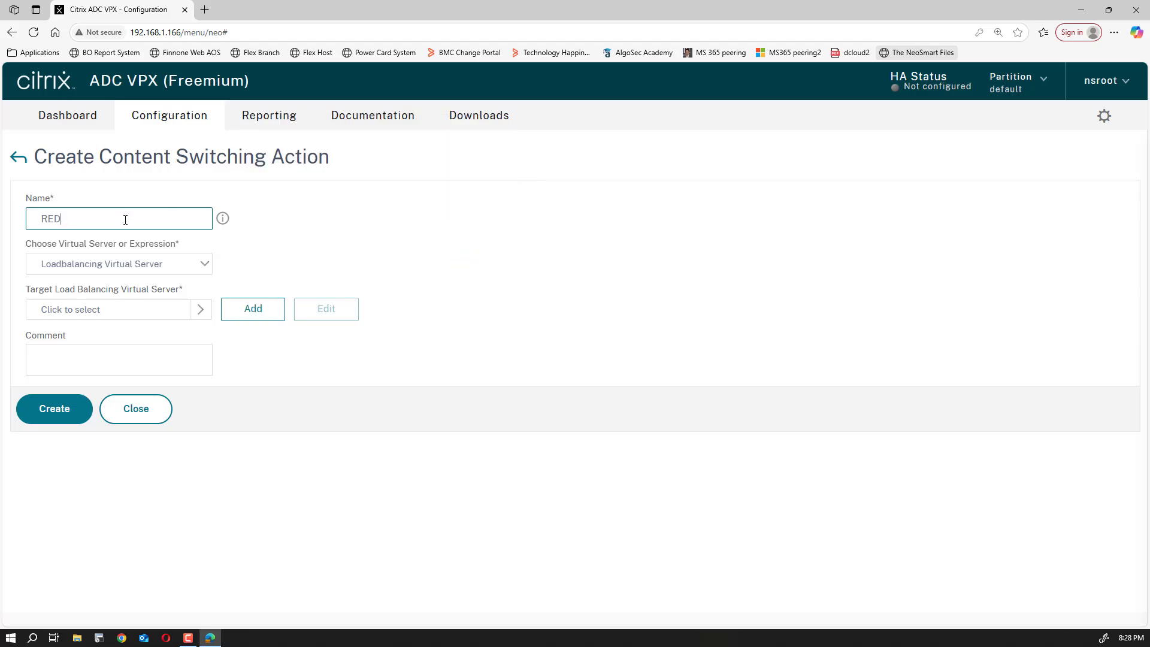
Create the content switching action CS_RED_SERVER_ACTION with the load balancing virtual server RED_SERVERs as its target.
{"action": "type", "text": "CS_RED_SERVER_ACTION"}
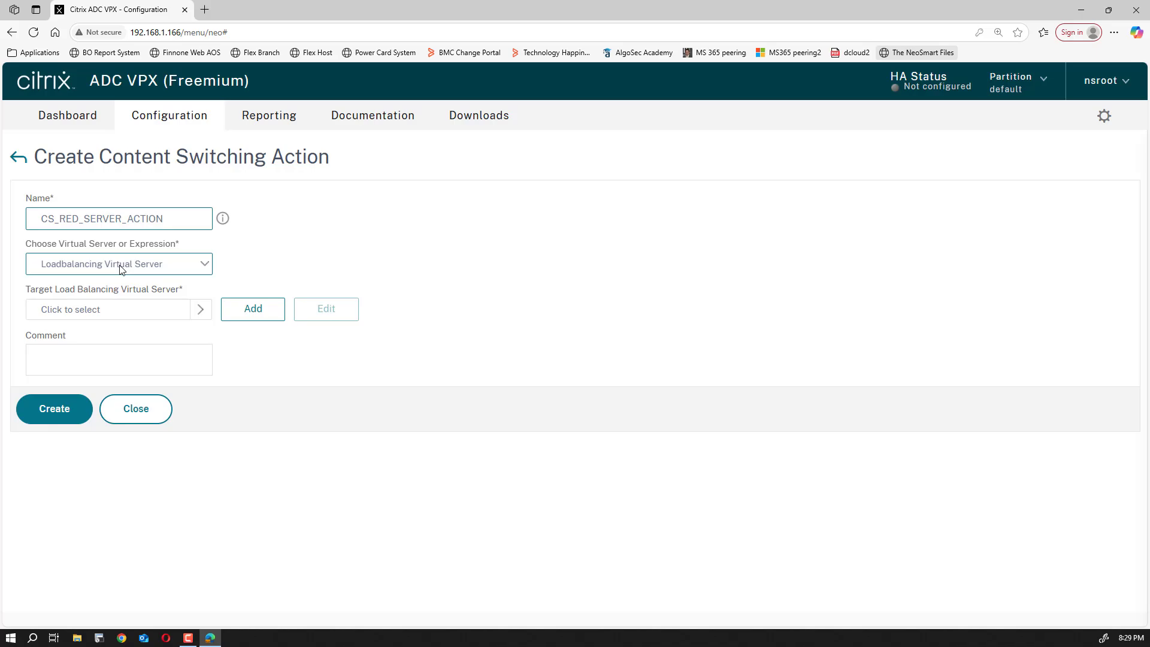
{"action": "left_click", "coordinate": [139, 269]}
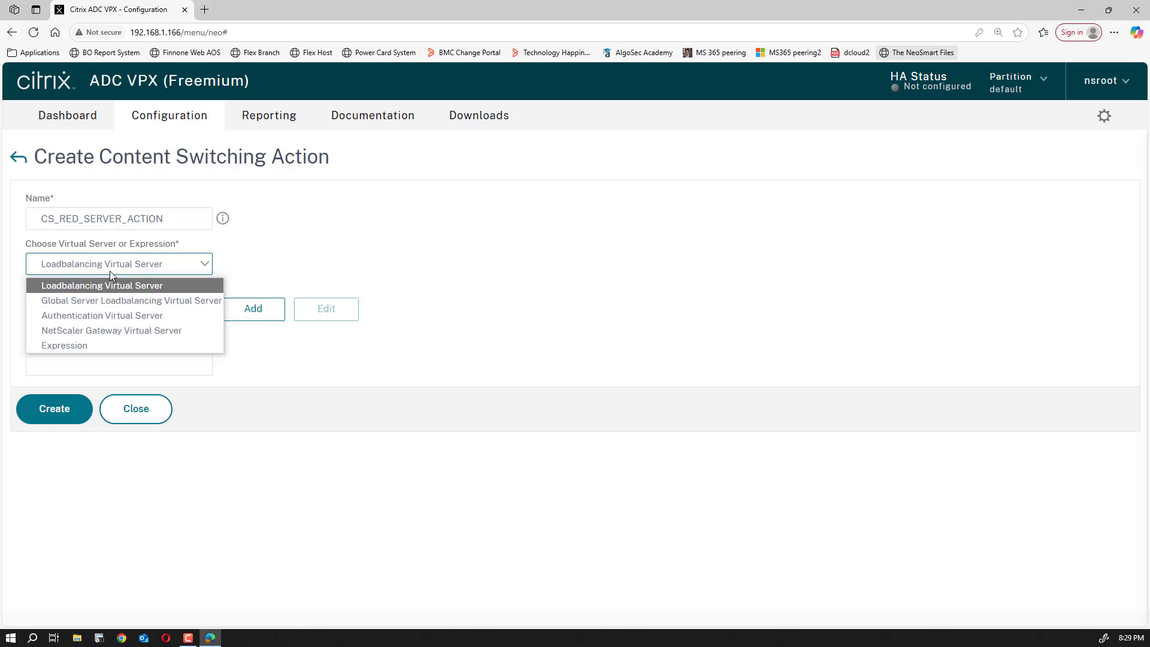
{"action": "left_click", "coordinate": [66, 286]}
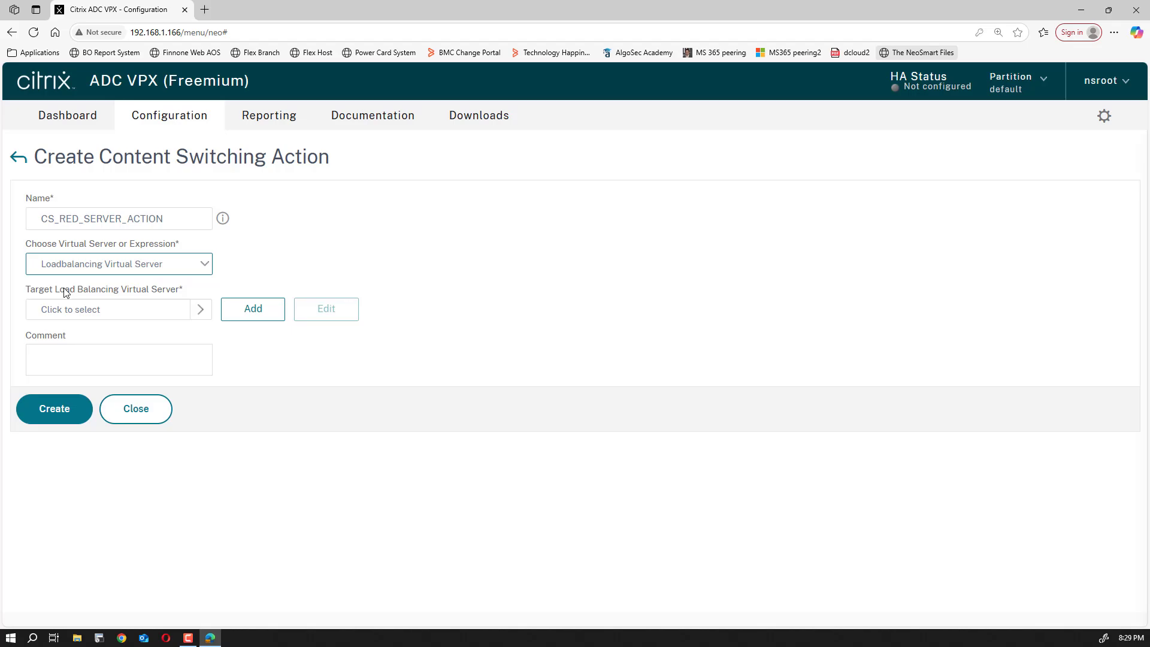
{"action": "left_click", "coordinate": [207, 314]}
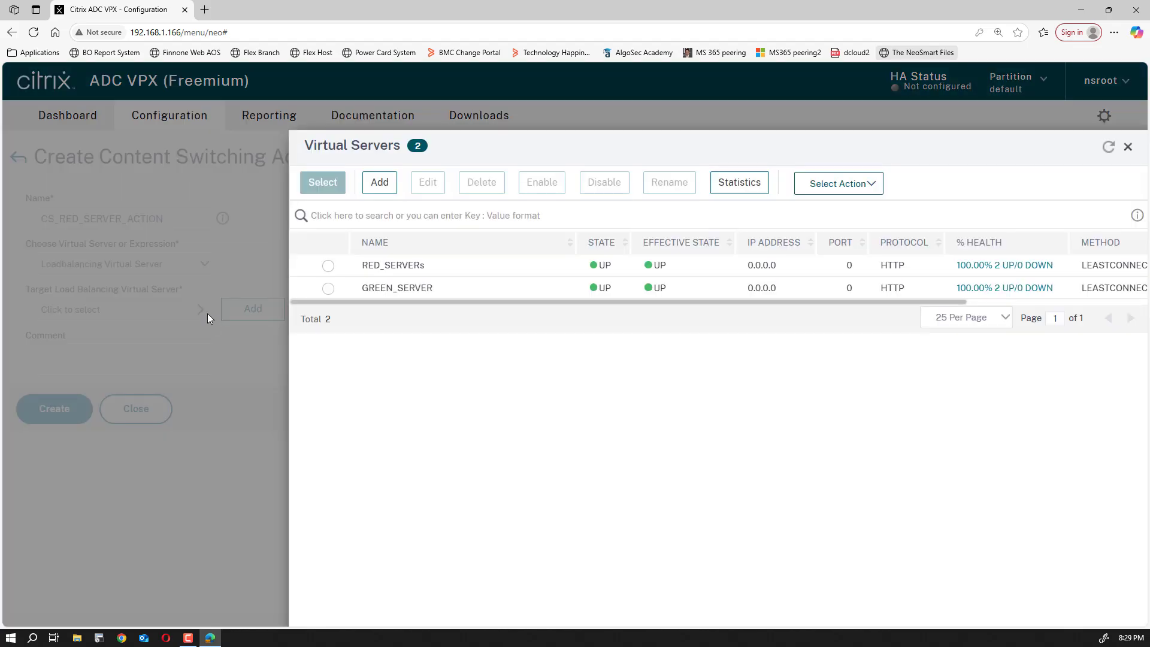
{"action": "left_click", "coordinate": [329, 266]}
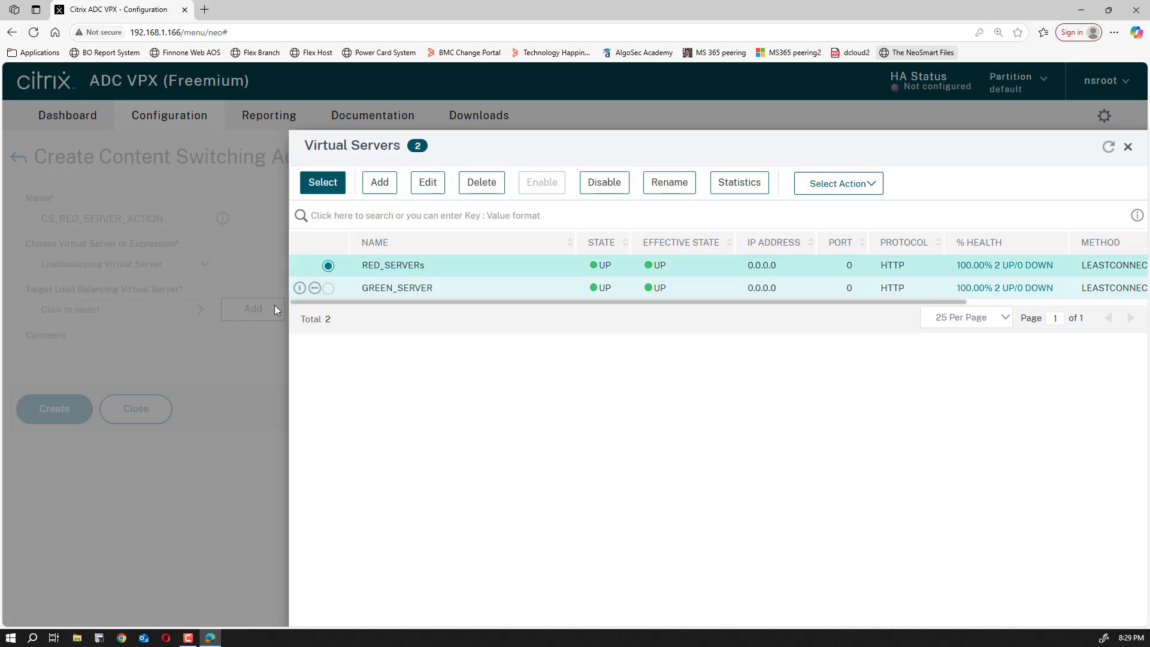
{"action": "left_click", "coordinate": [326, 190]}
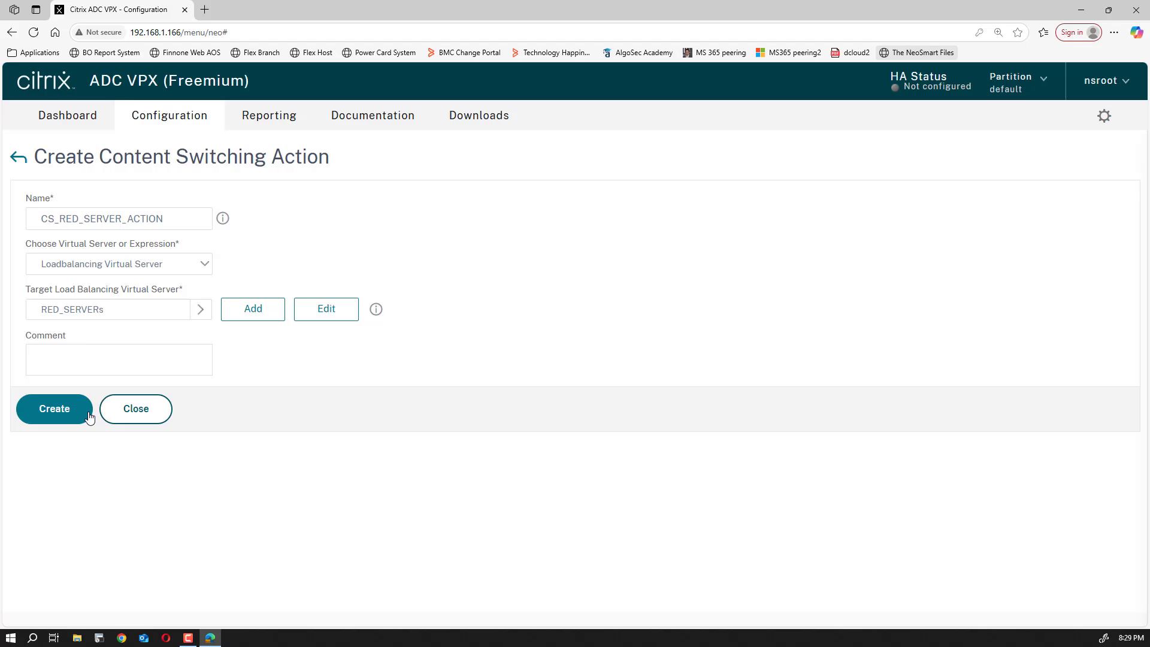
{"action": "left_click", "coordinate": [63, 410]}
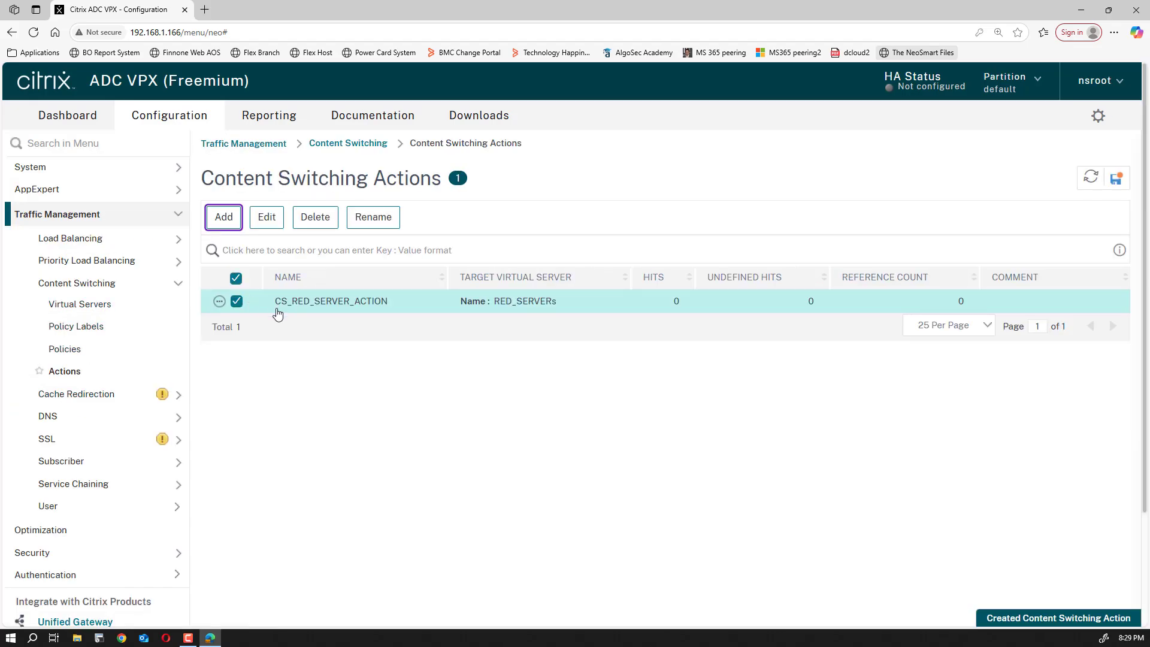
Create a second content switching action named CS_GREEN_SERVER_ACTION that targets GREEN_SERVER, and clear the row selection in the list.
{"action": "left_click", "coordinate": [225, 219]}
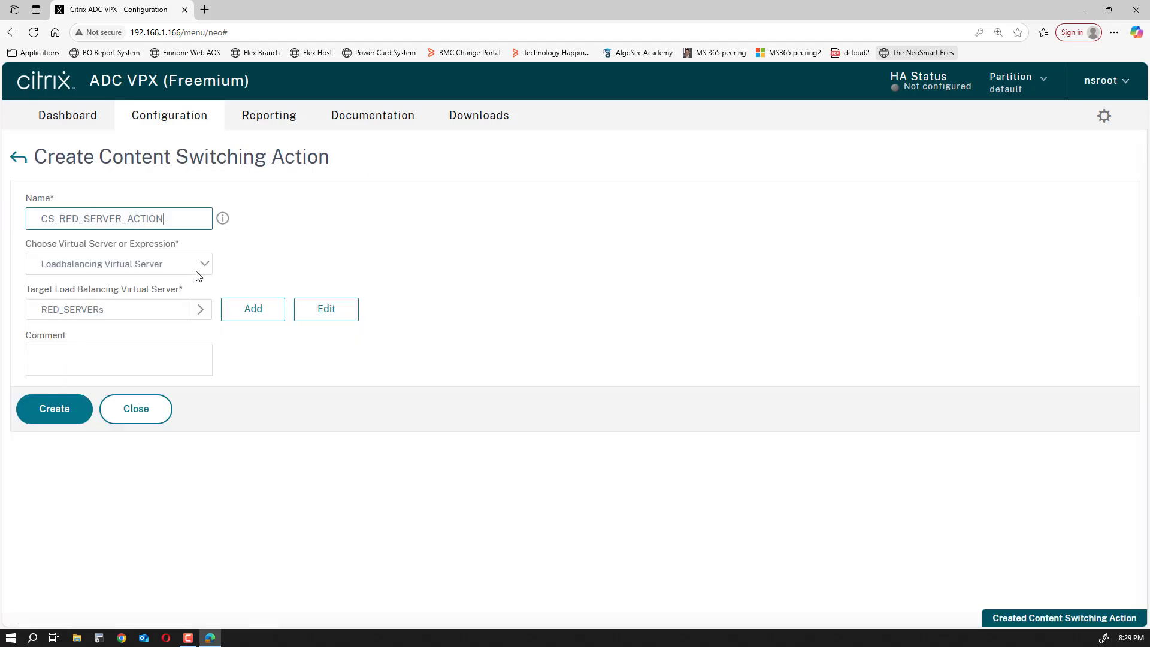
{"action": "key", "text": "BackSpace"}
{"action": "key", "text": "BackSpace"}
{"action": "key", "text": "BackSpace"}
{"action": "type", "text": "GREEN"}
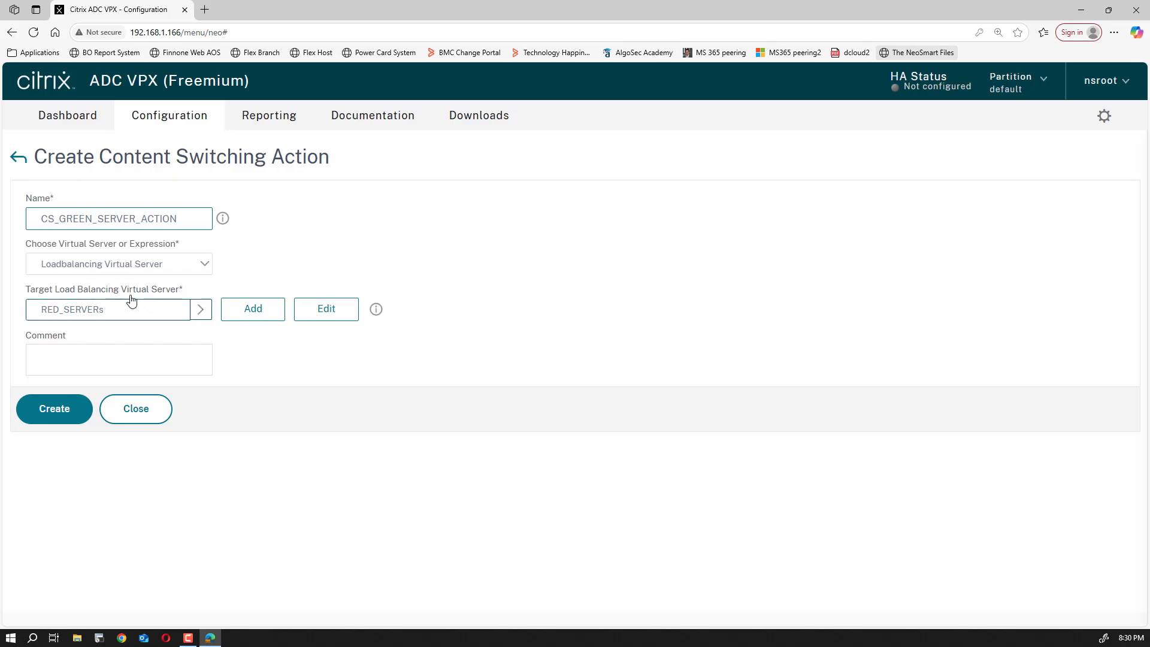
{"action": "left_click", "coordinate": [202, 310]}
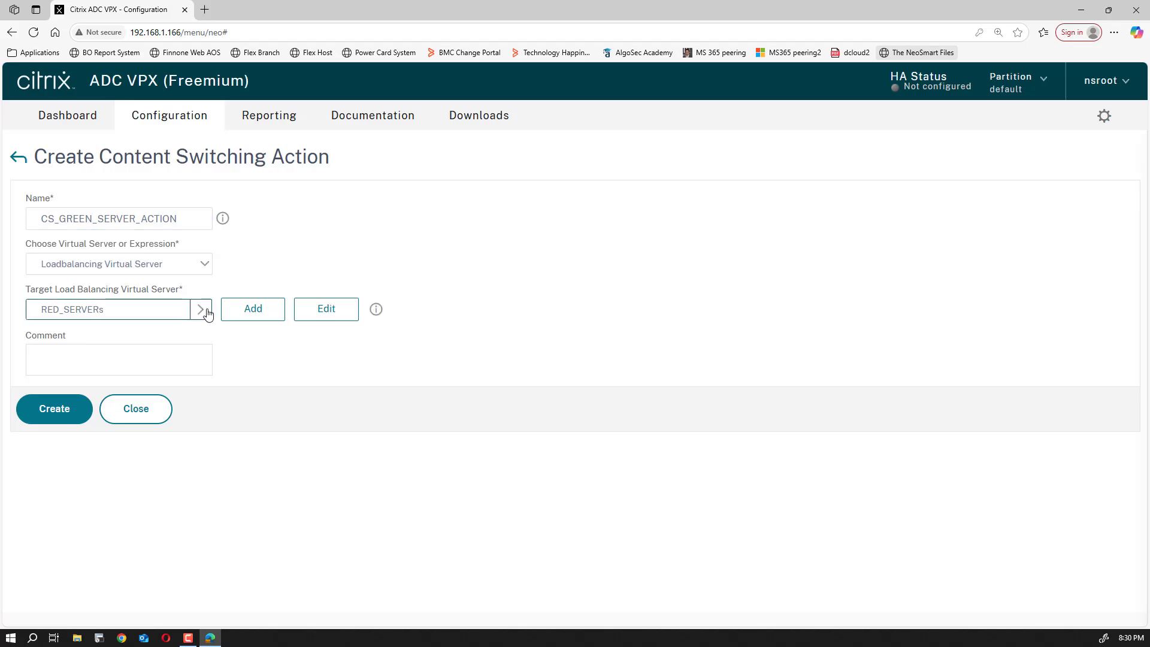
{"action": "left_click", "coordinate": [328, 289]}
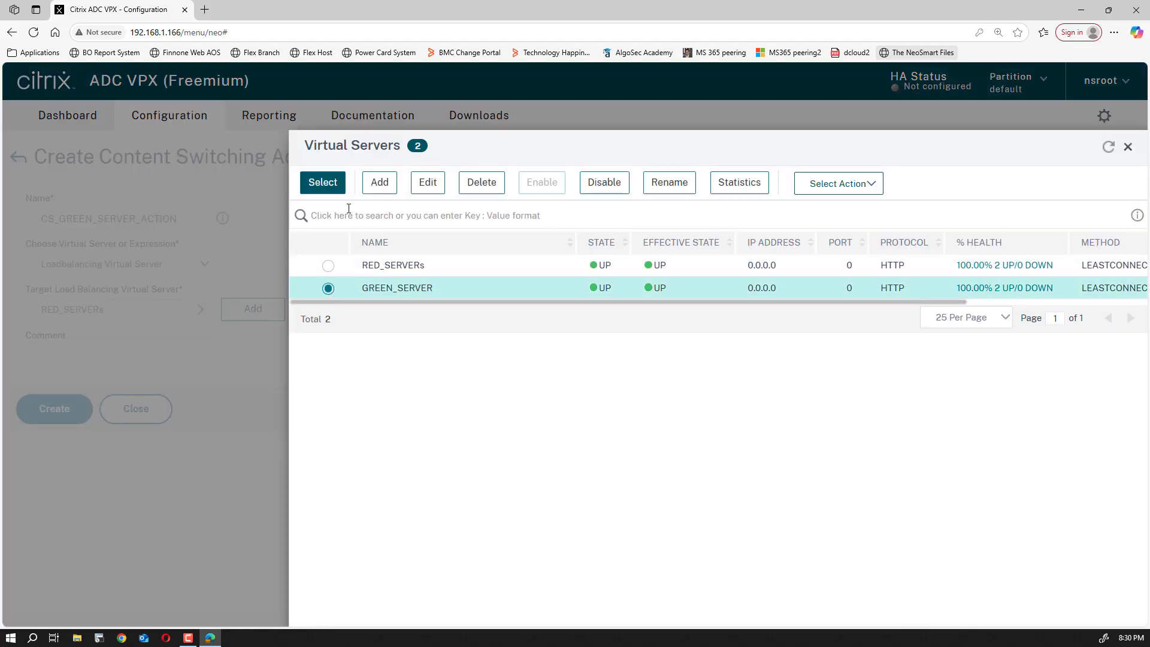
{"action": "left_click", "coordinate": [319, 183]}
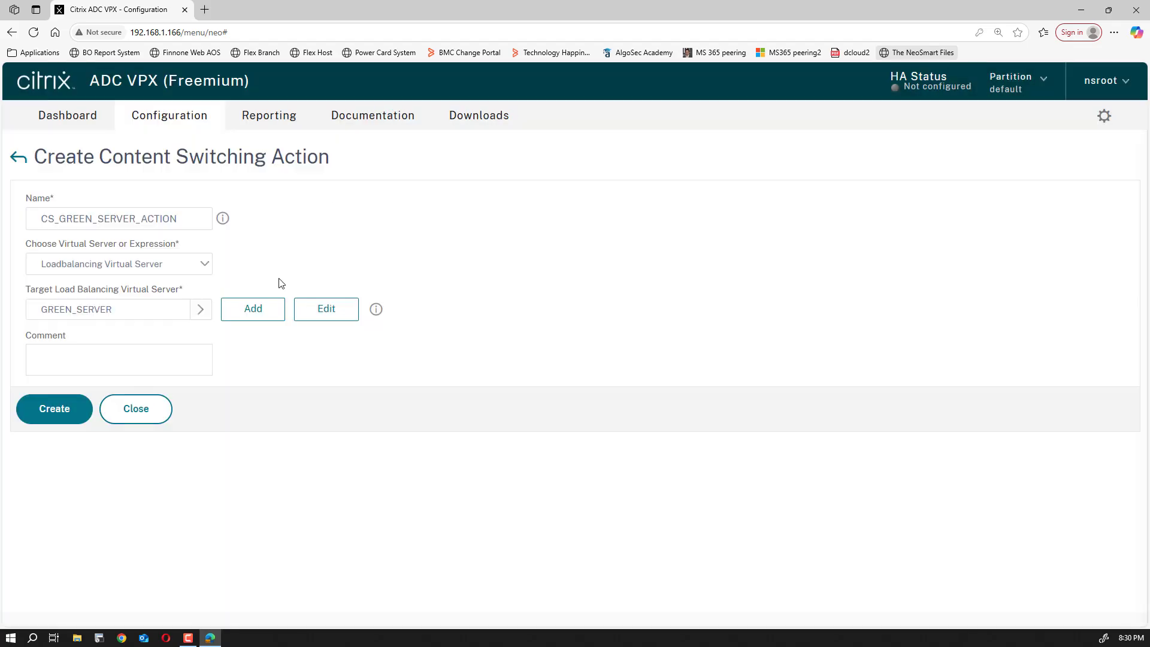
{"action": "left_click", "coordinate": [63, 414]}
{"action": "left_click", "coordinate": [236, 302]}
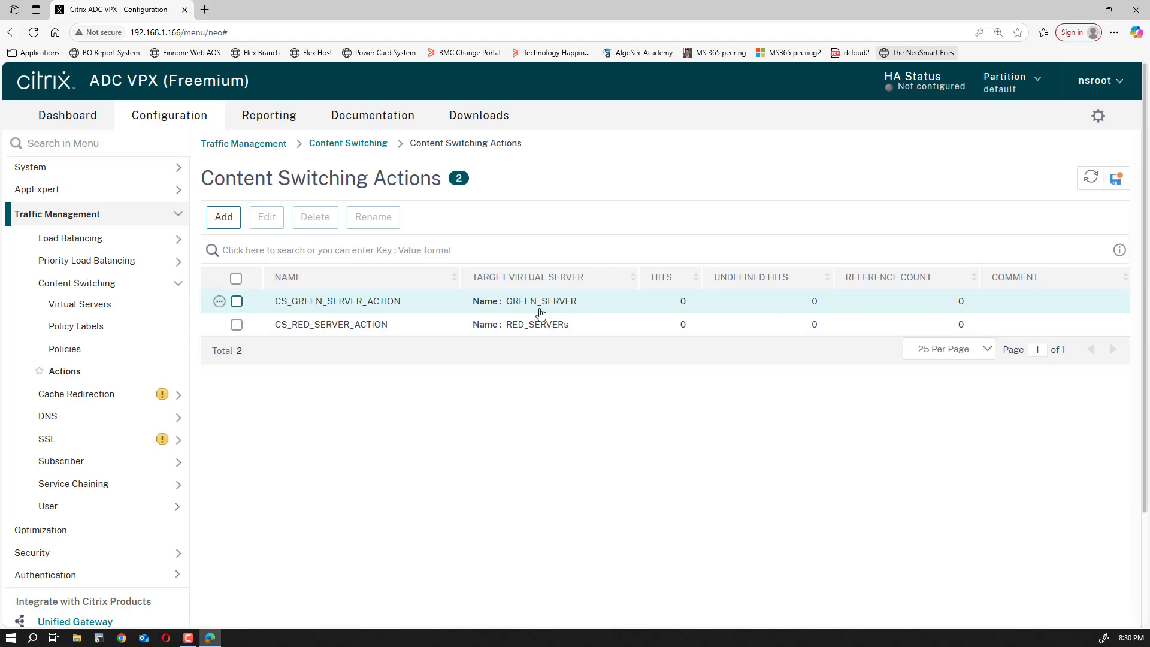
Duplicate the browser tab and show the load balancing virtual servers in the copy.
{"action": "right_click", "coordinate": [117, 13]}
{"action": "left_click", "coordinate": [171, 82]}
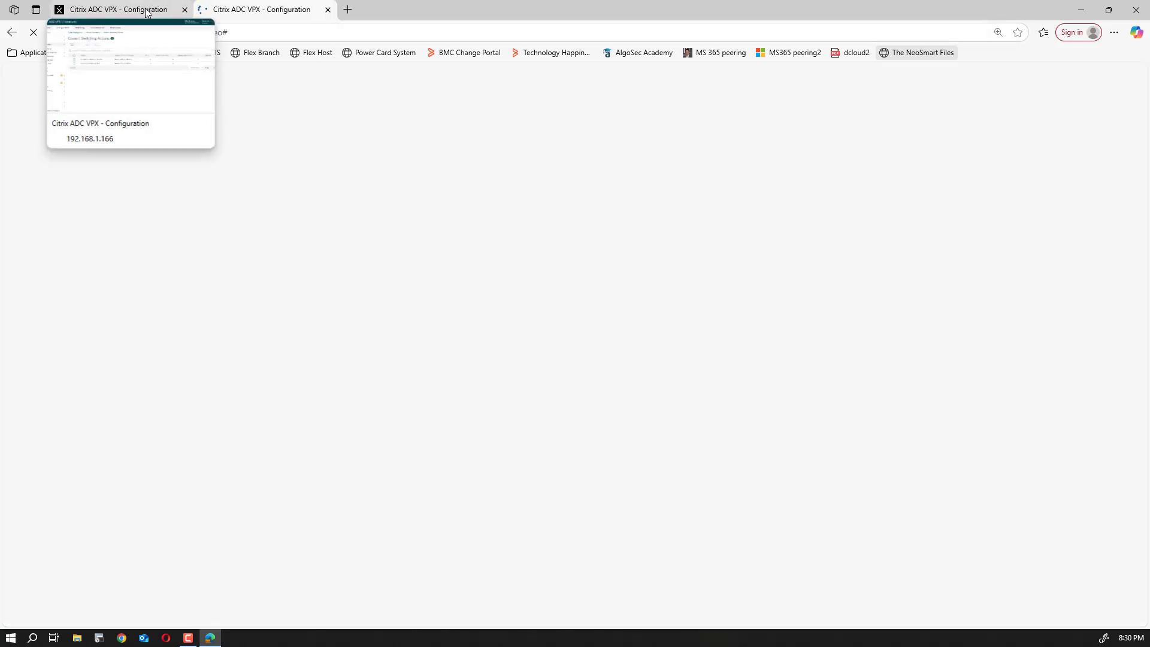
{"action": "left_click", "coordinate": [281, 14]}
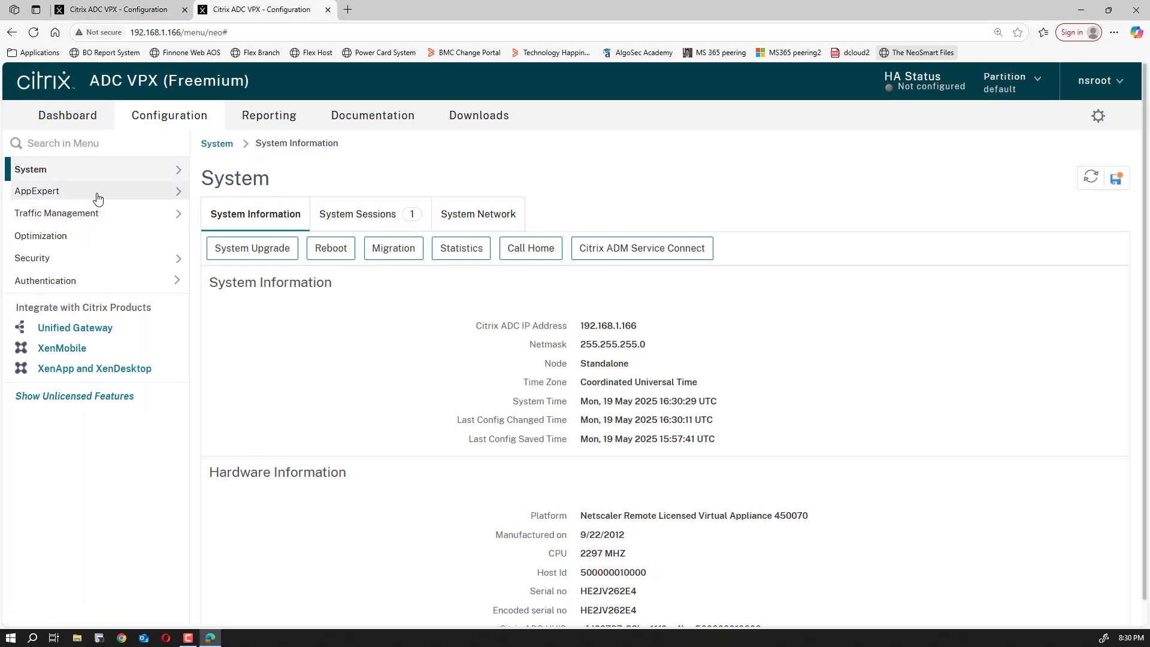
{"action": "left_click", "coordinate": [95, 215]}
{"action": "left_click", "coordinate": [64, 238]}
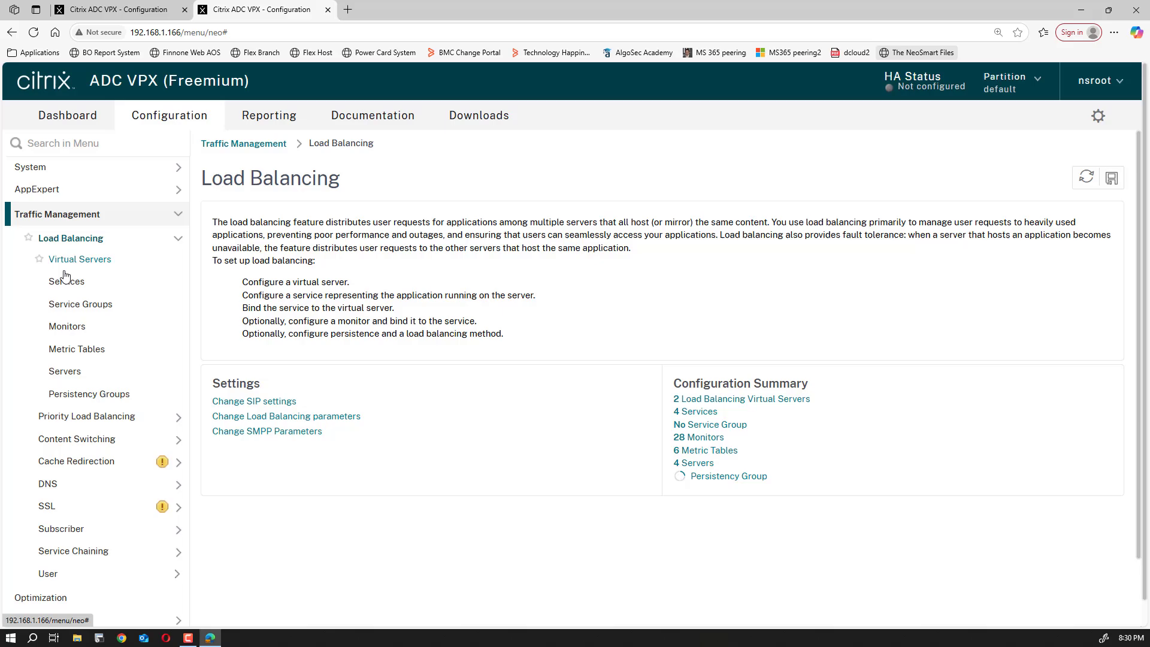
{"action": "left_click", "coordinate": [90, 260]}
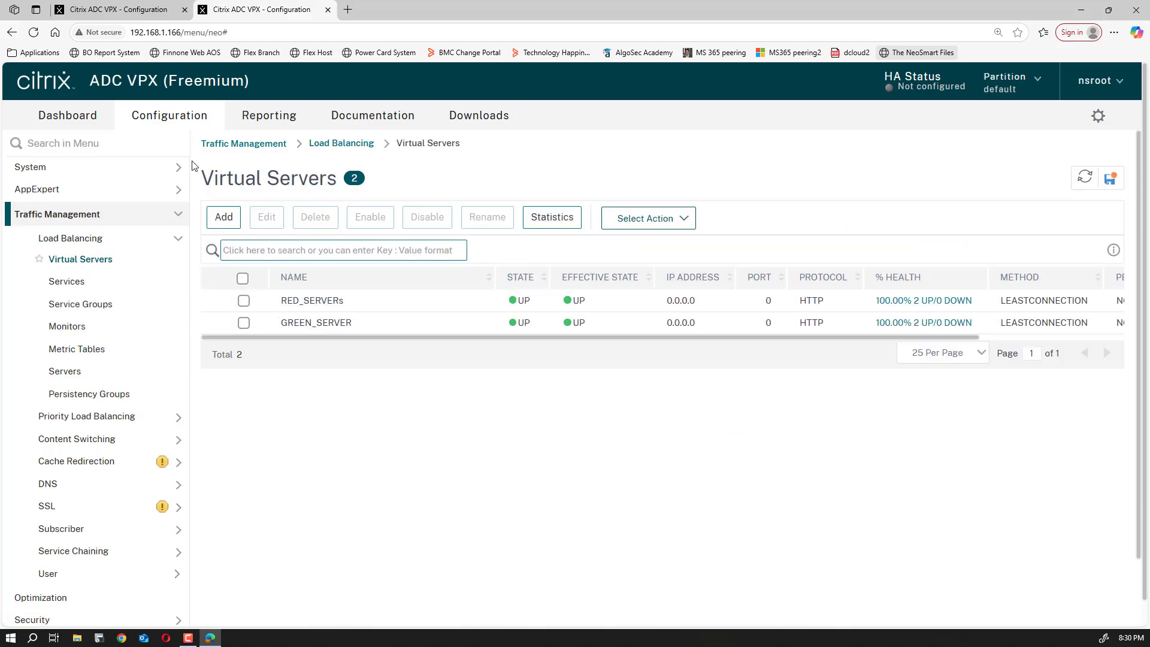
Compare the actions' targets with the load balancing virtual servers and review GREEN_SERVER's settings, ending back at the content switching actions.
{"action": "left_click", "coordinate": [120, 10]}
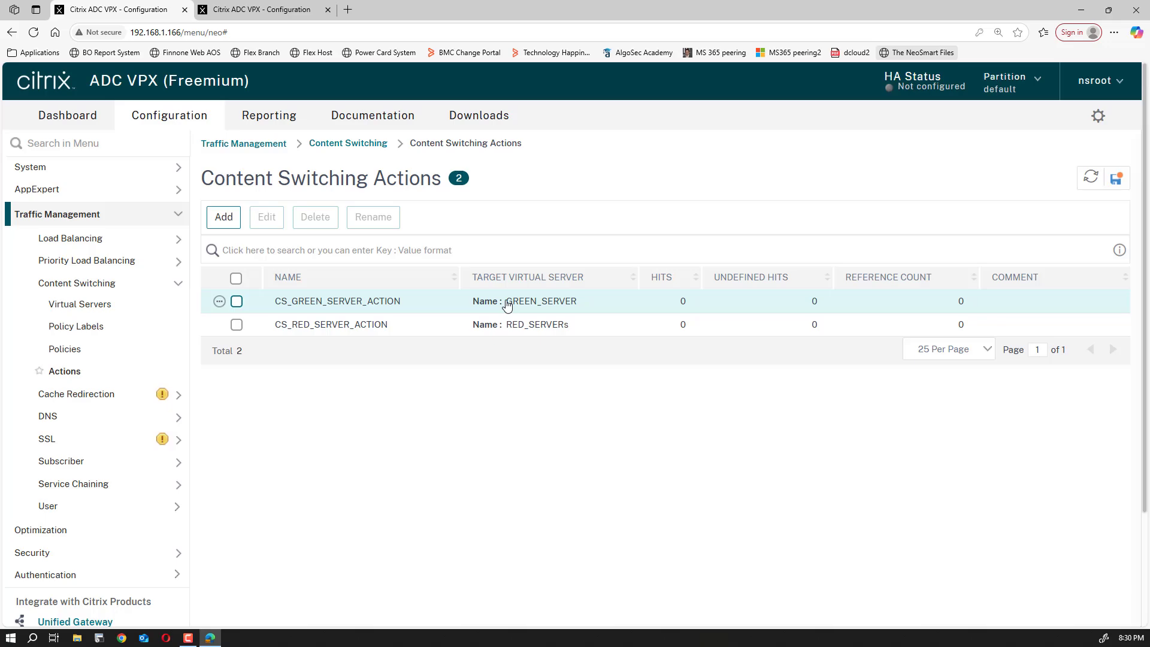
{"action": "left_click", "coordinate": [277, 10]}
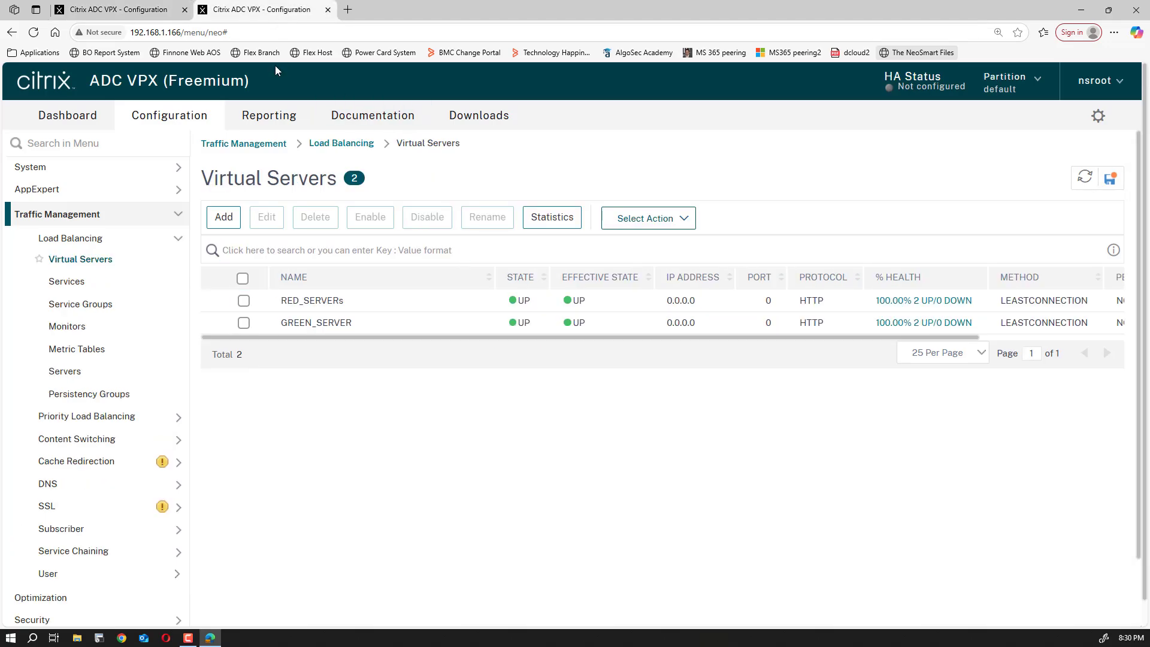
{"action": "left_click", "coordinate": [295, 324]}
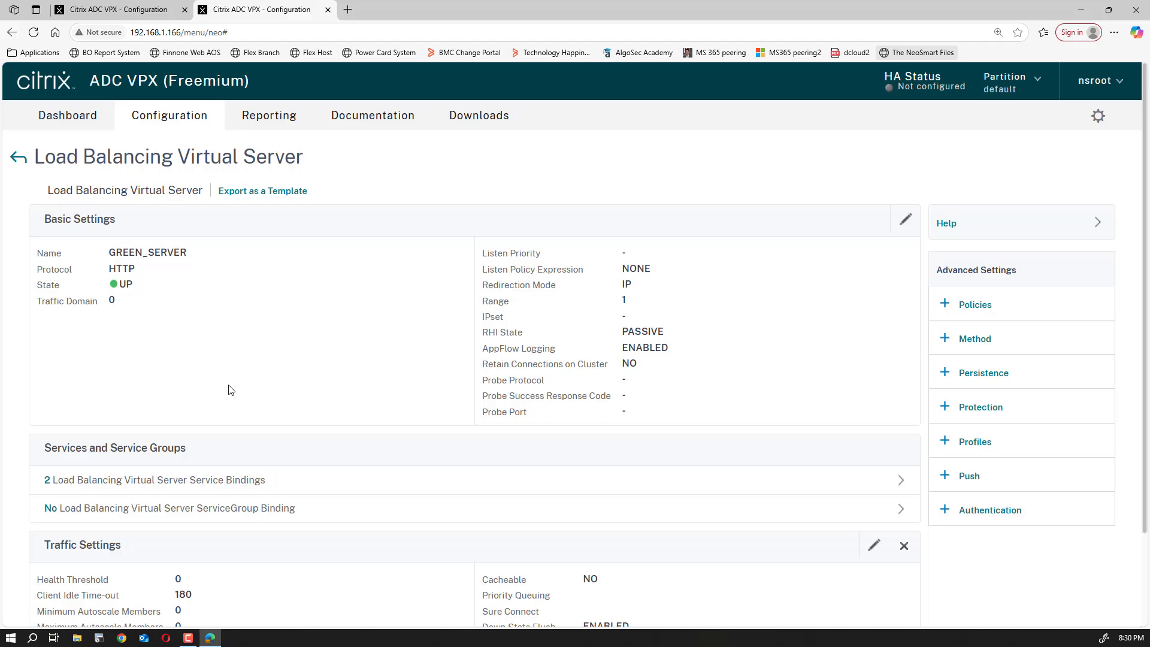
{"action": "scroll", "coordinate": [404, 371], "scroll_direction": "down", "scroll_amount": 3}
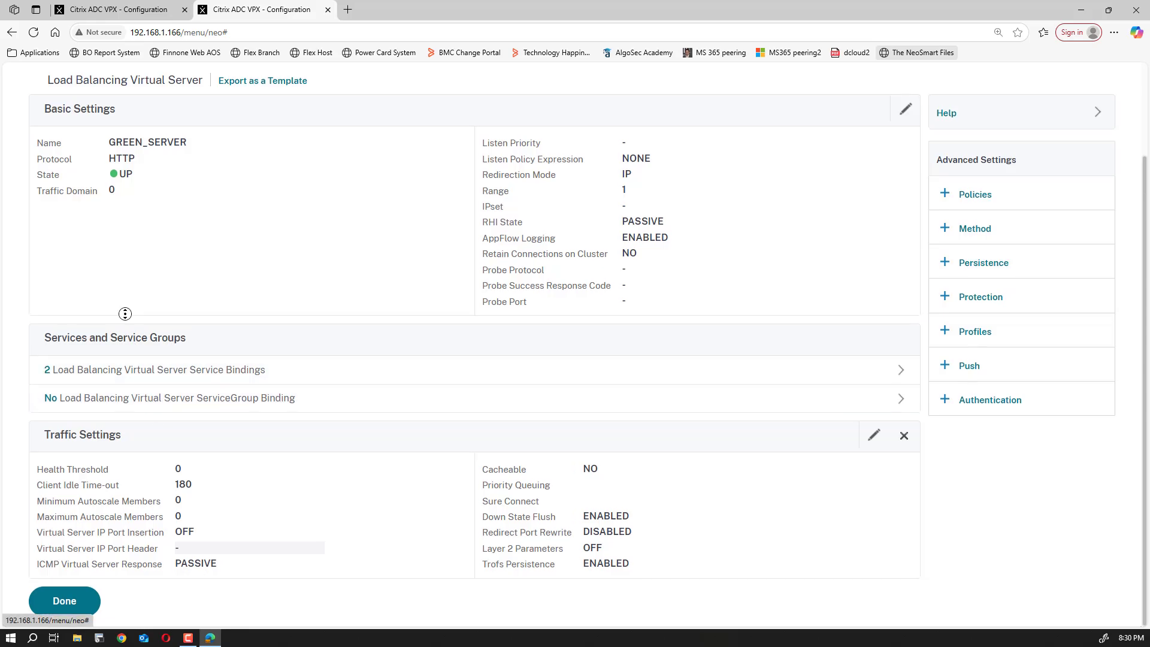
{"action": "scroll", "coordinate": [162, 383], "scroll_direction": "up", "scroll_amount": 3}
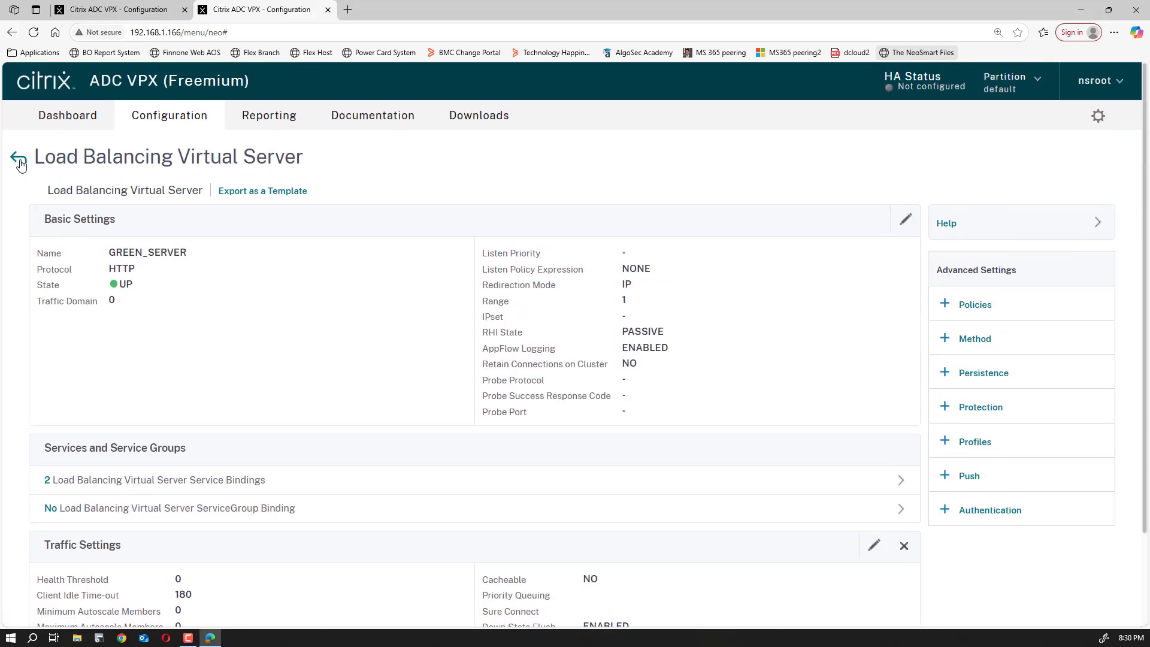
{"action": "left_click", "coordinate": [19, 158]}
{"action": "left_click", "coordinate": [148, 10]}
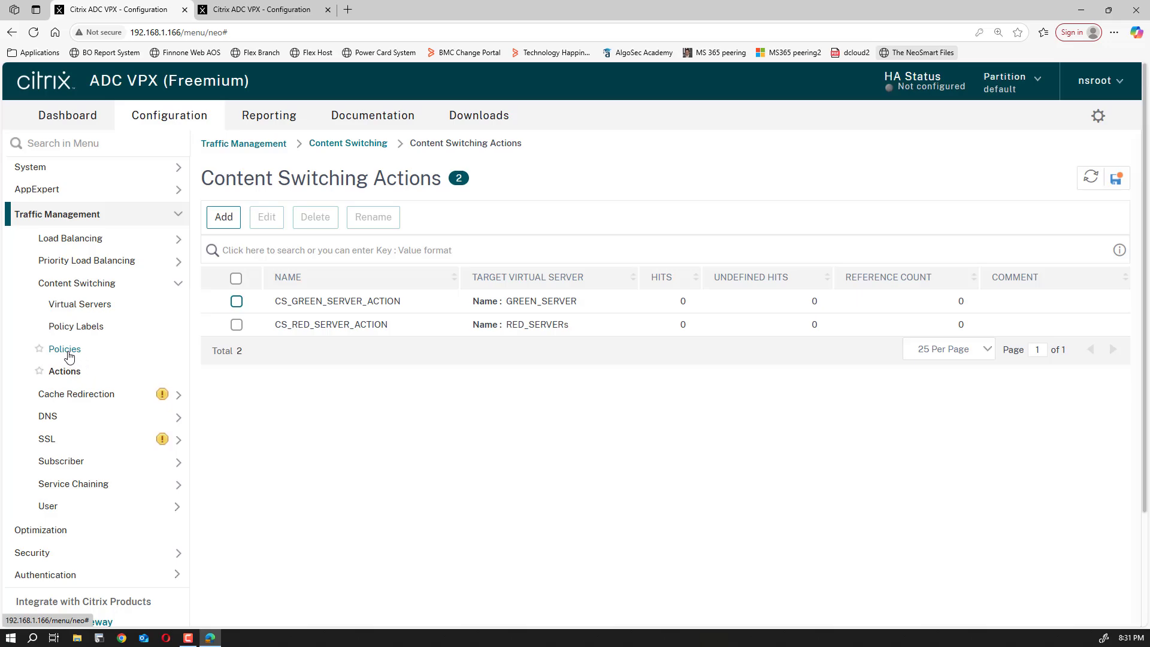
Start a new content switching policy named CS_RED_SERVER_POLICY and assign it the action CS_RED_SERVER_ACTION.
{"action": "left_click", "coordinate": [65, 350]}
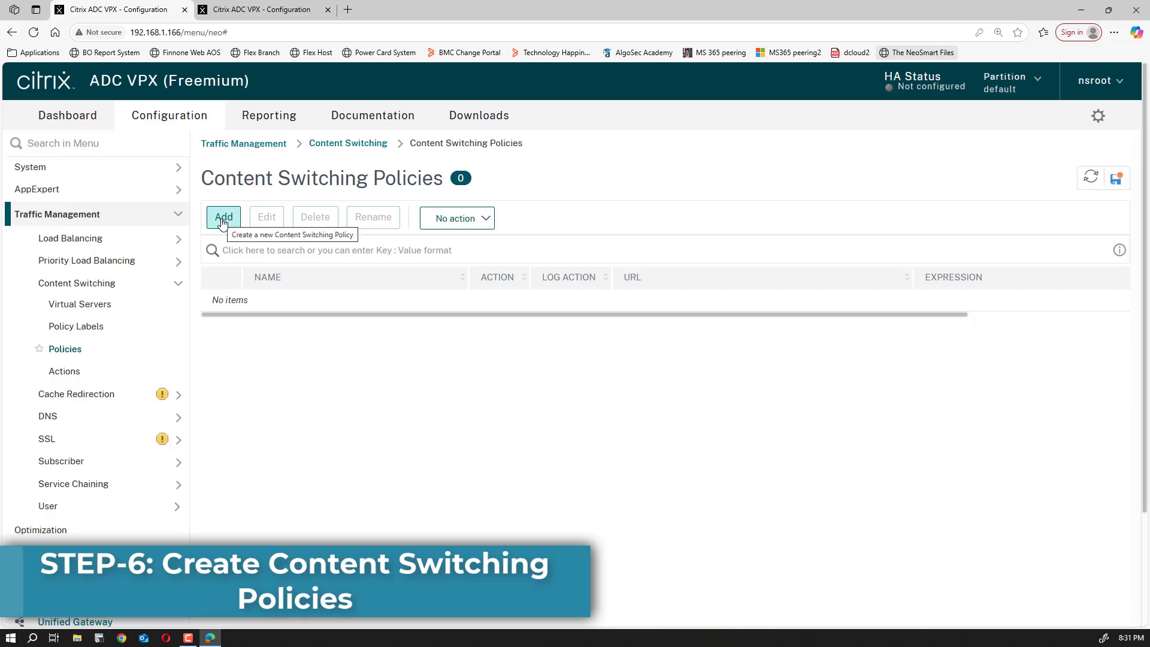
{"action": "left_click", "coordinate": [222, 218]}
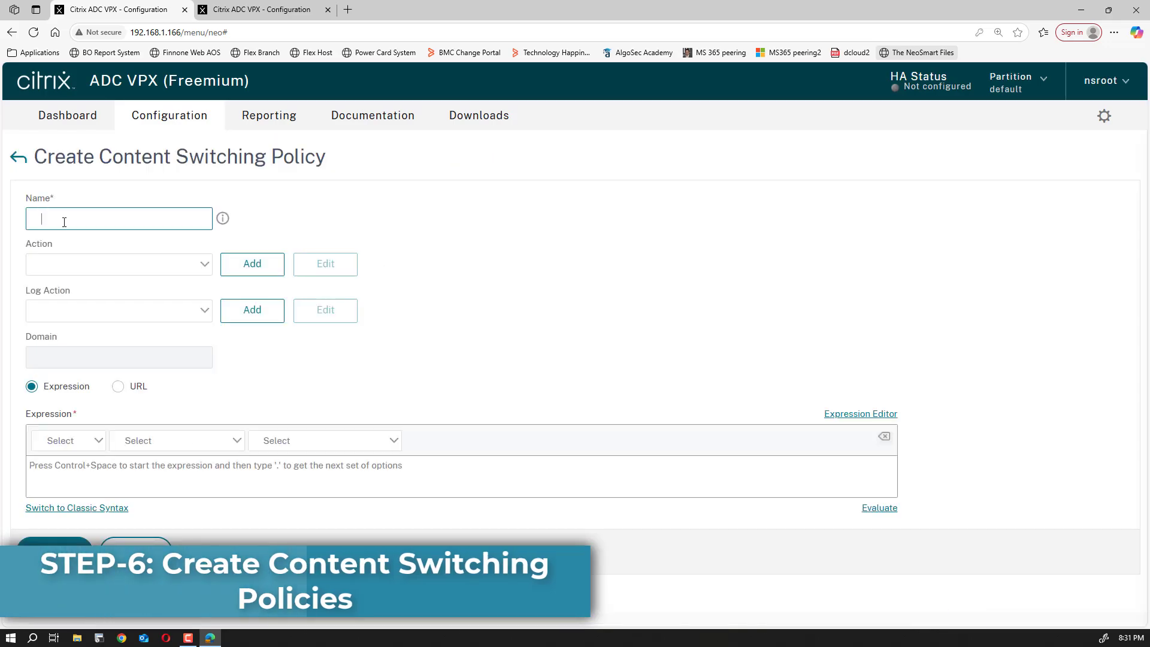
{"action": "type", "text": "C"}
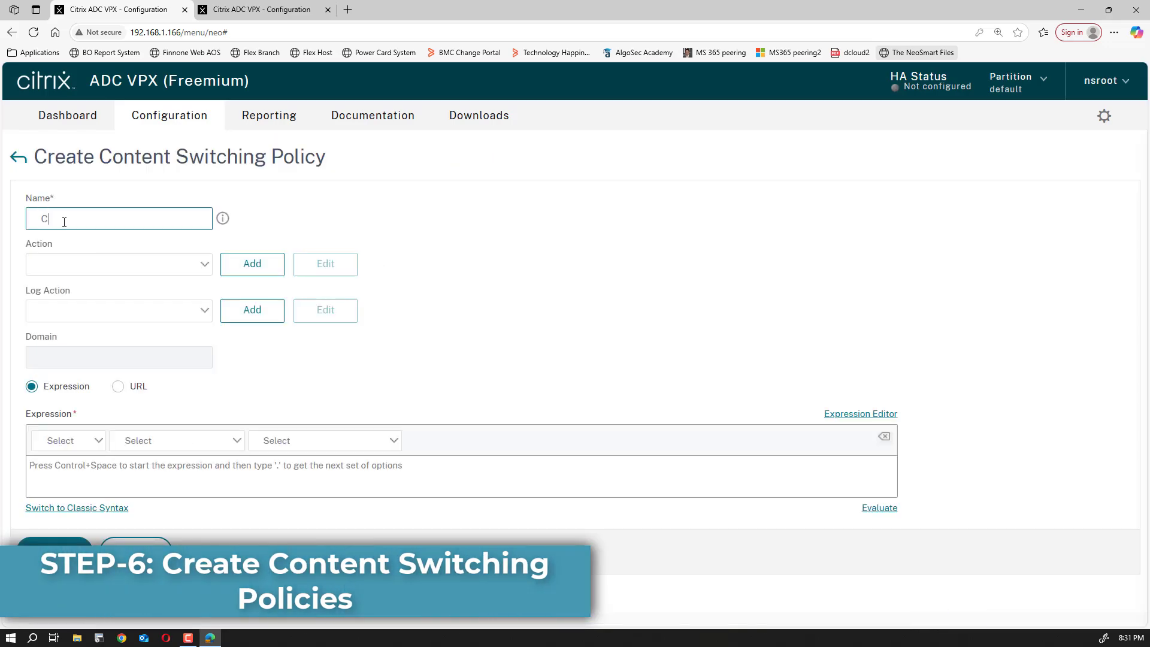
{"action": "type", "text": "S_"}
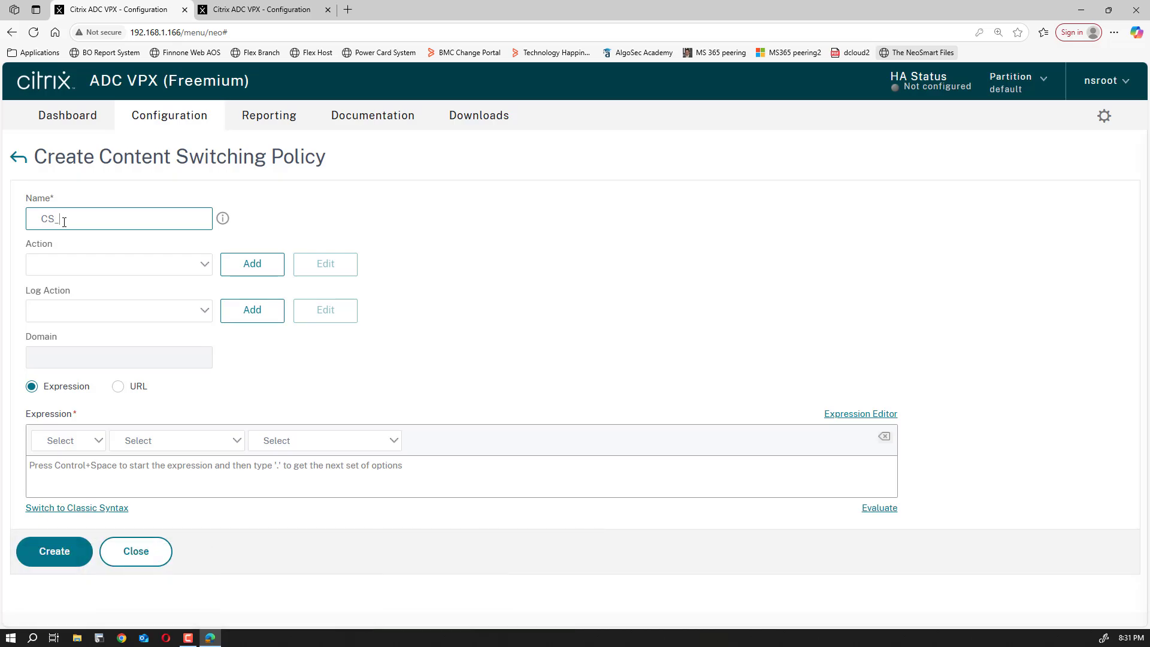
{"action": "type", "text": "RED_SERVER_POLICY"}
{"action": "left_click", "coordinate": [174, 270]}
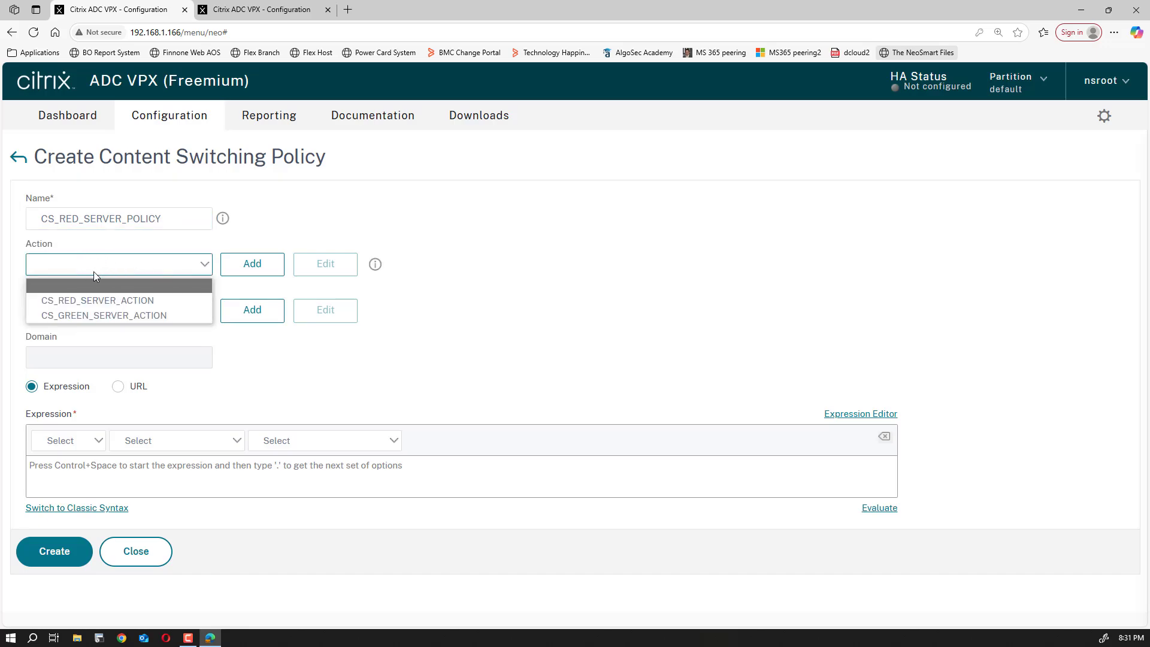
{"action": "left_click", "coordinate": [82, 302]}
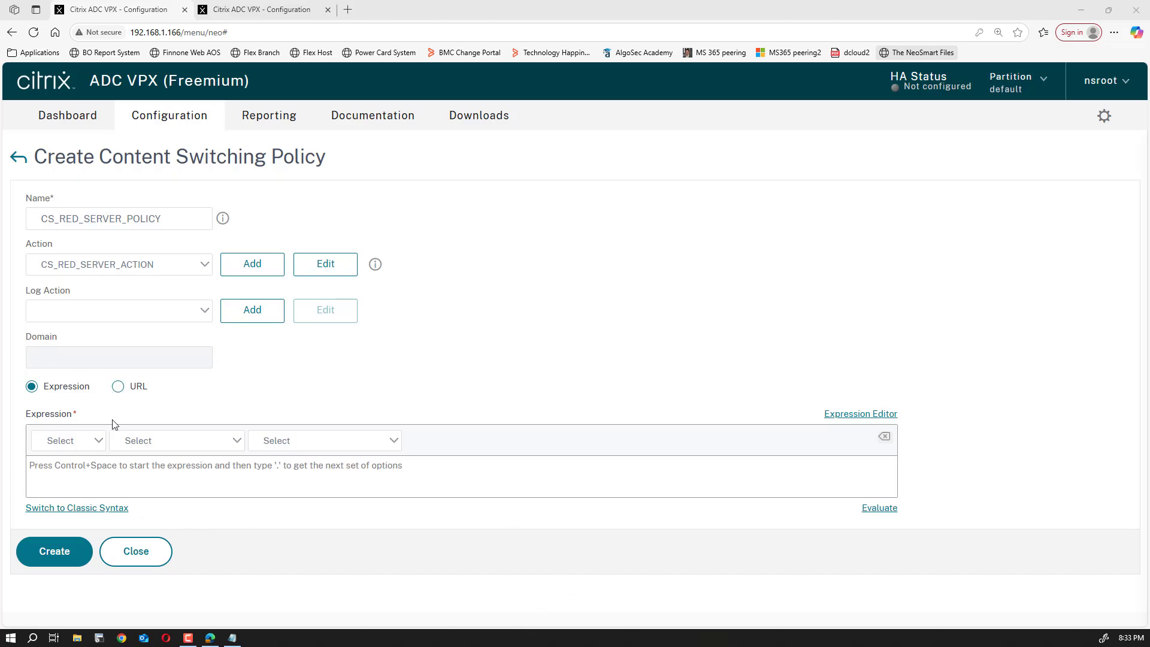
Begin the red server policy's expression with HTTP.REQ.URL.
{"action": "left_click", "coordinate": [90, 477]}
{"action": "type", "text": "H"}
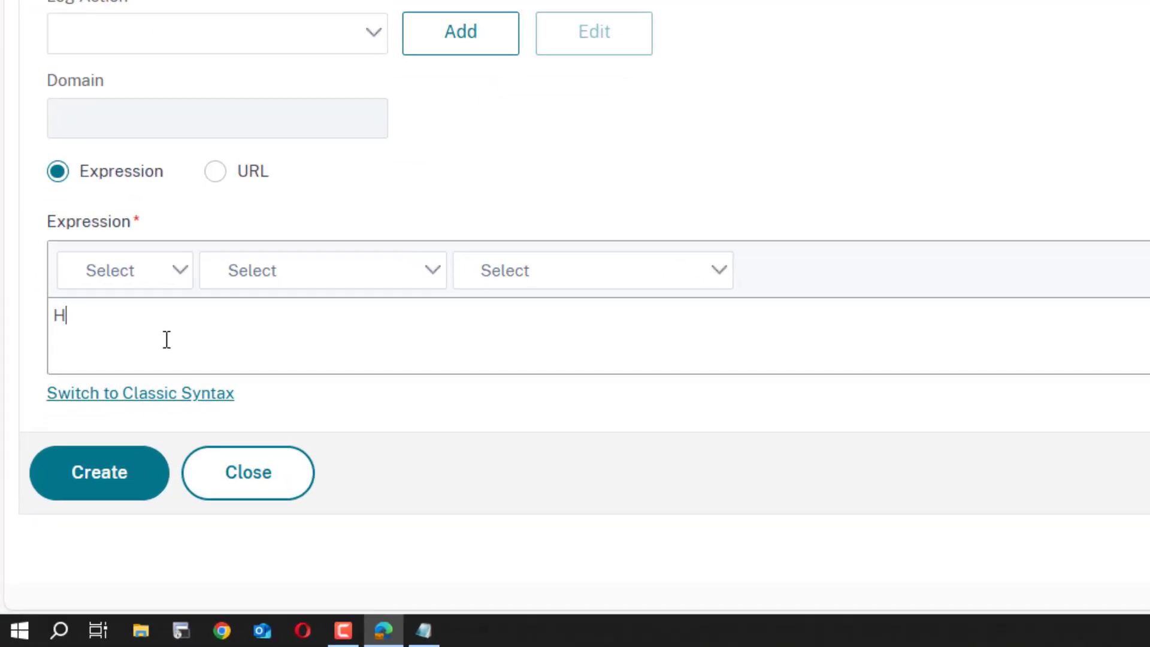
{"action": "type", "text": "TTP"}
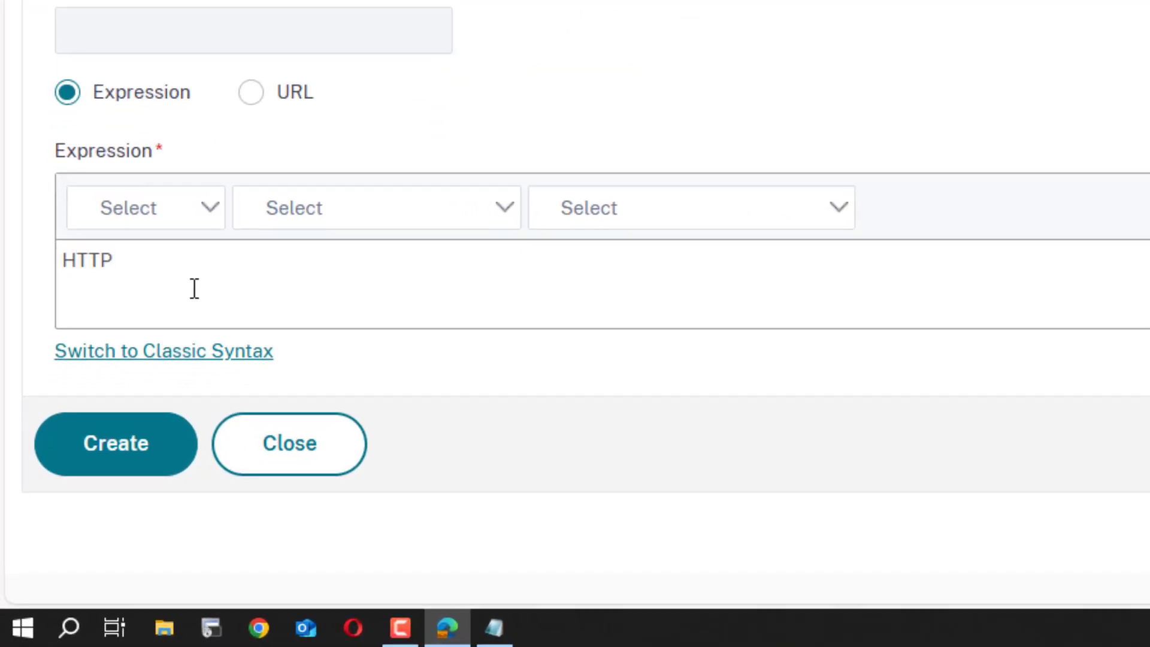
{"action": "type", "text": ".REQ"}
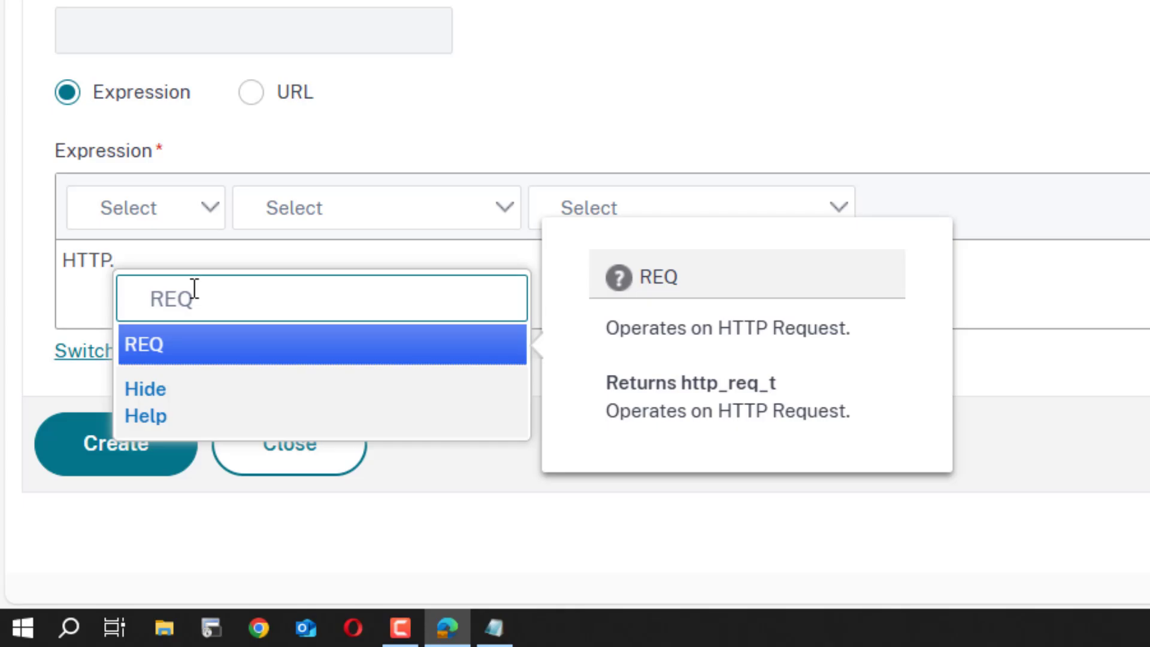
{"action": "left_click", "coordinate": [156, 352]}
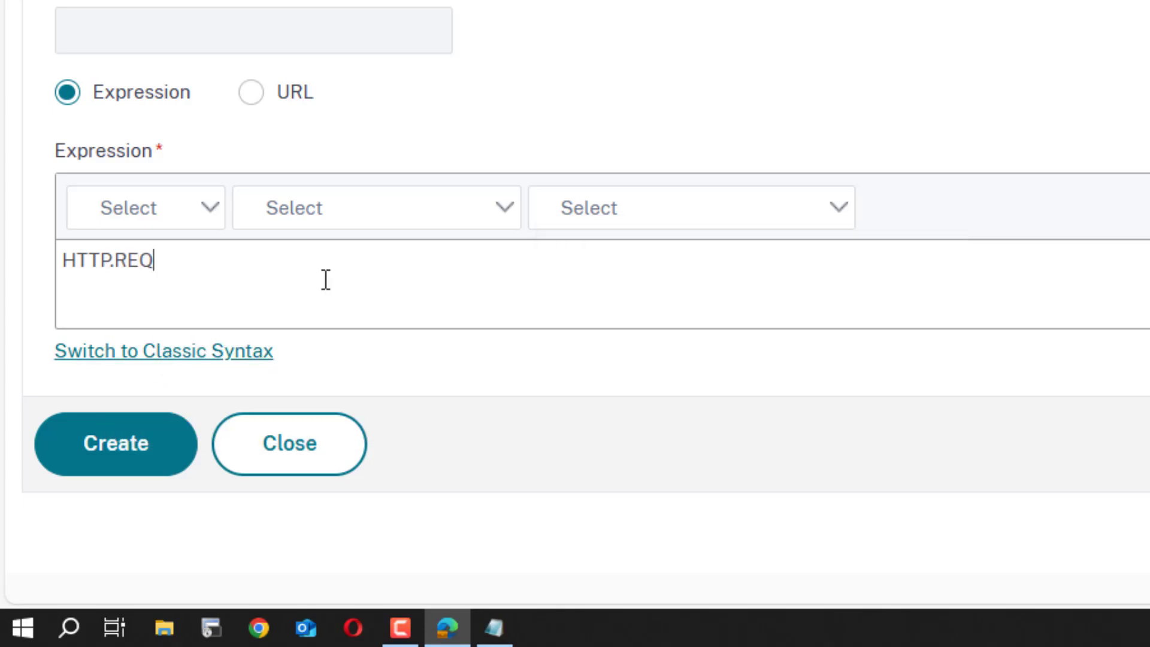
{"action": "type", "text": ".URL"}
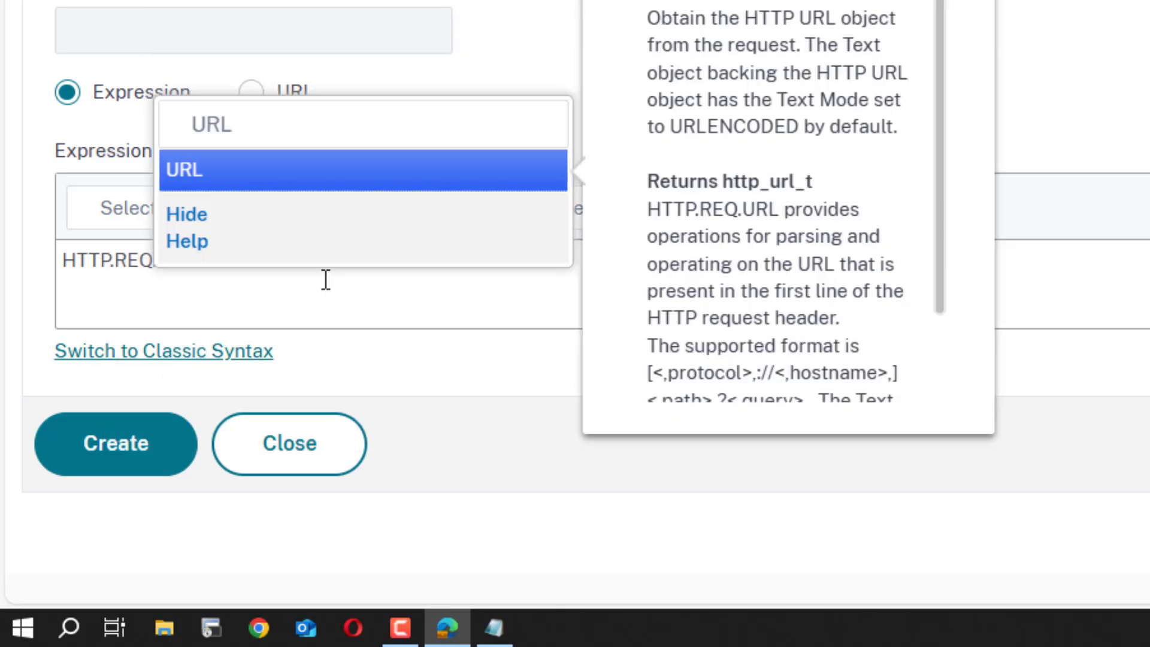
{"action": "key", "text": "Return"}
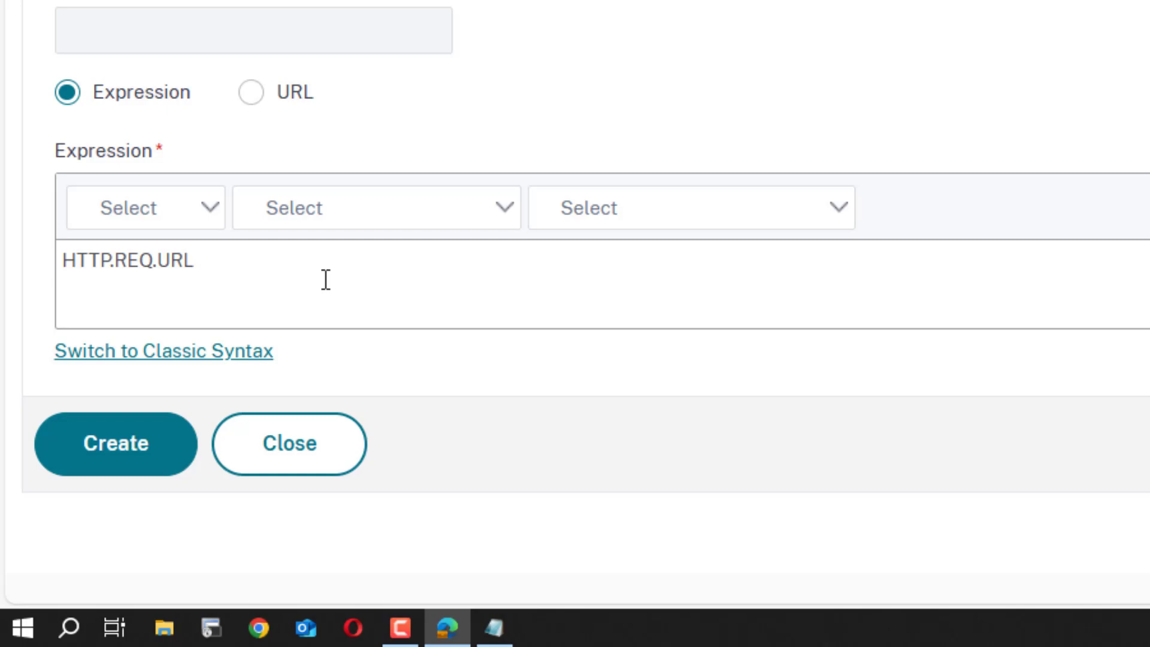
Extend the expression with SET_TEXT_MODE(IGNORECASE) so URL matching ignores letter case.
{"action": "type", "text": ".SE"}
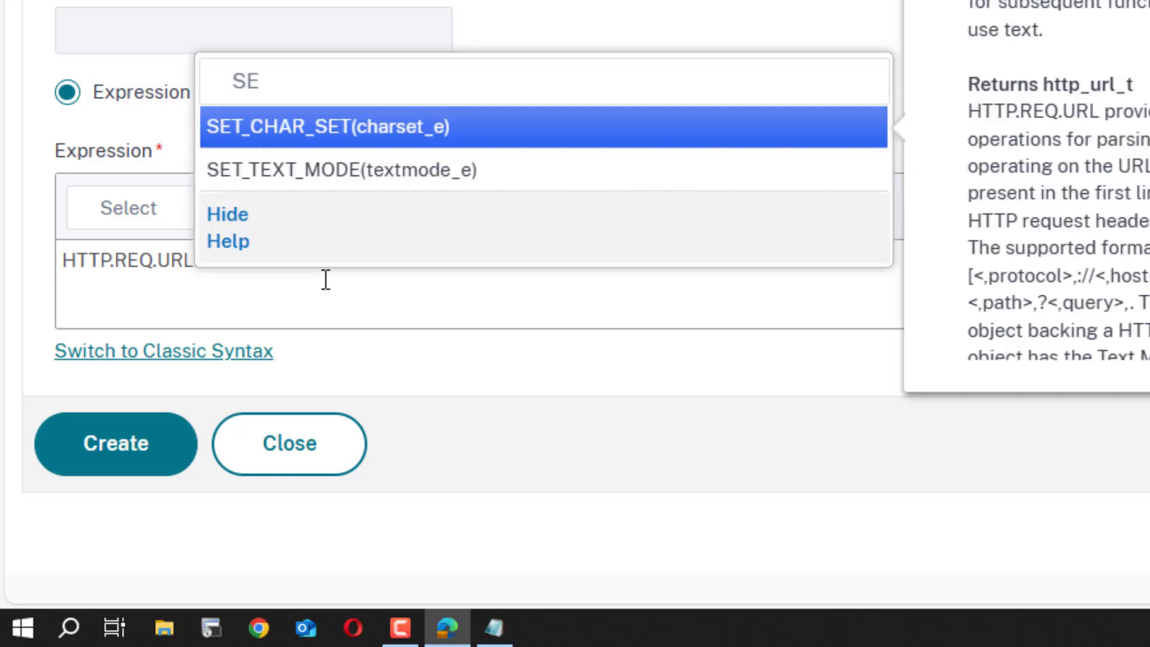
{"action": "type", "text": "T"}
{"action": "left_click", "coordinate": [341, 172]}
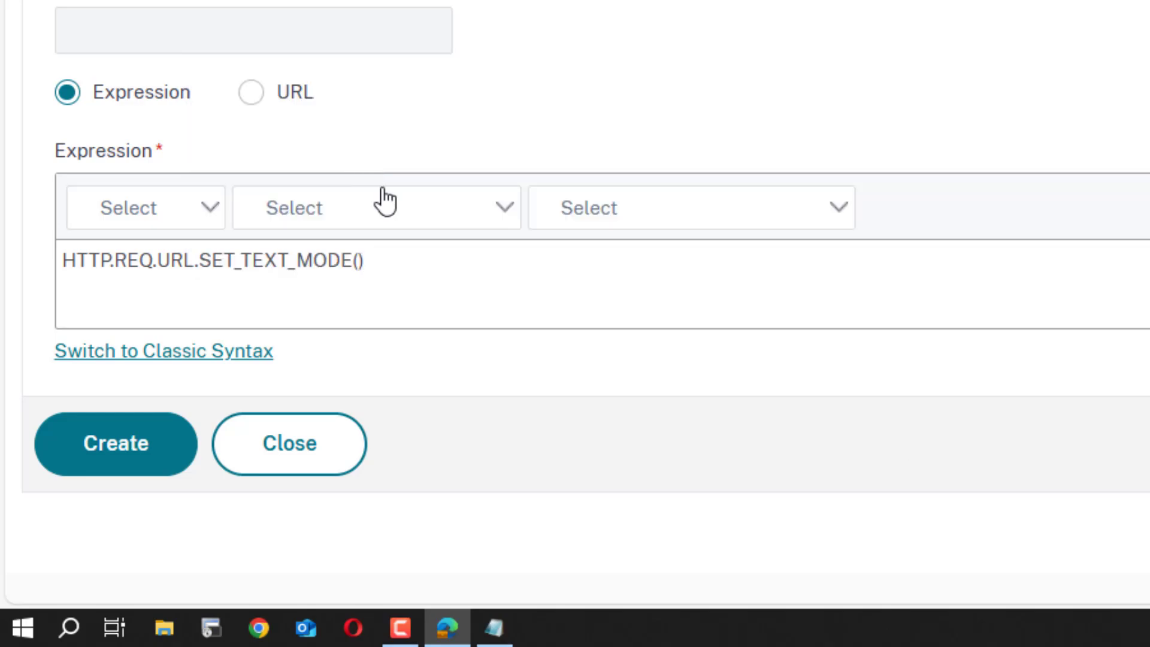
{"action": "left_click", "coordinate": [360, 259]}
{"action": "type", "text": "IGNORED"}
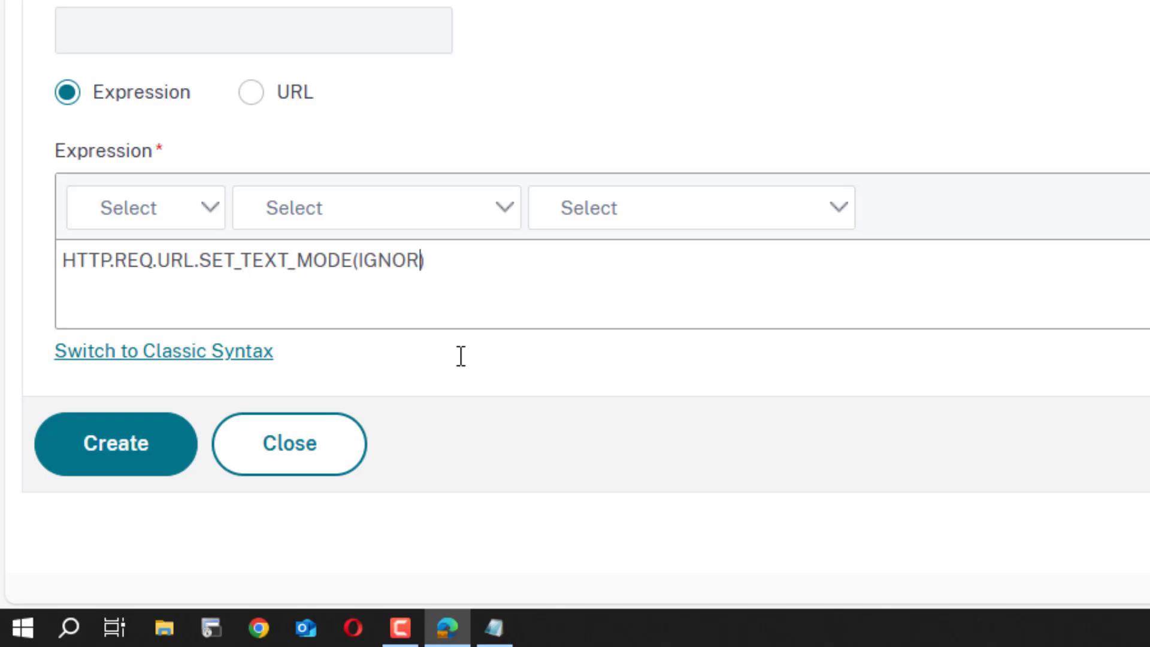
{"action": "key", "text": "BackSpace"}
{"action": "type", "text": "CASE"}
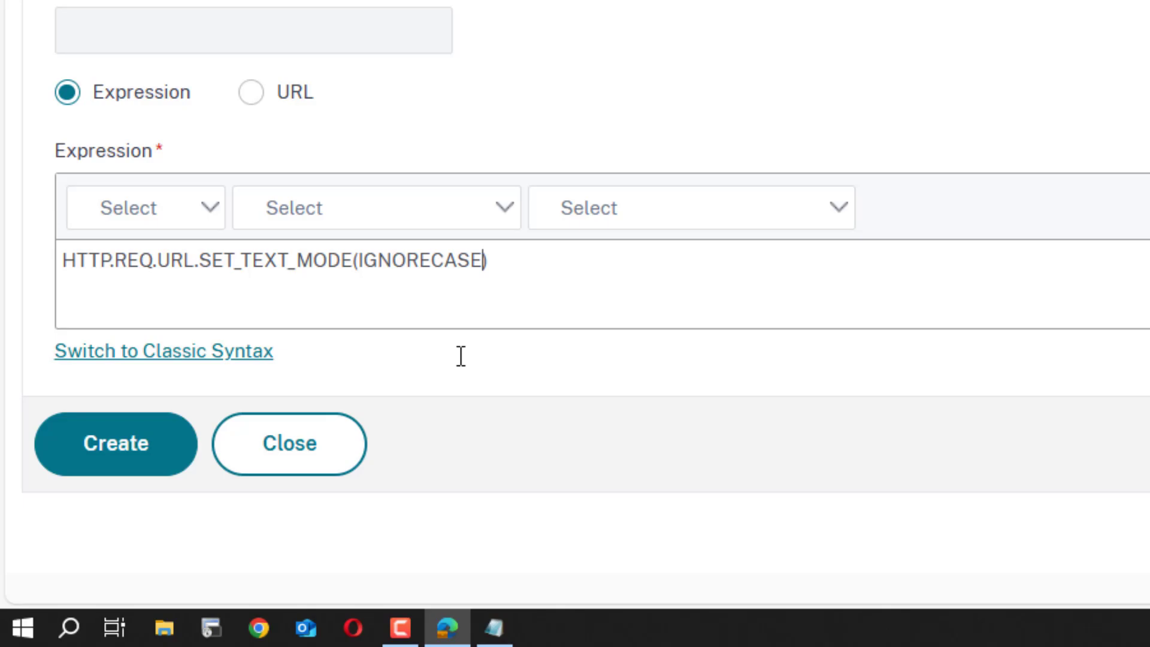
Append a STARTSWITH("/home") condition to the case-insensitive URL expression.
{"action": "type", "text": ".S"}
{"action": "key", "text": "BackSpace"}
{"action": "type", "text": "."}
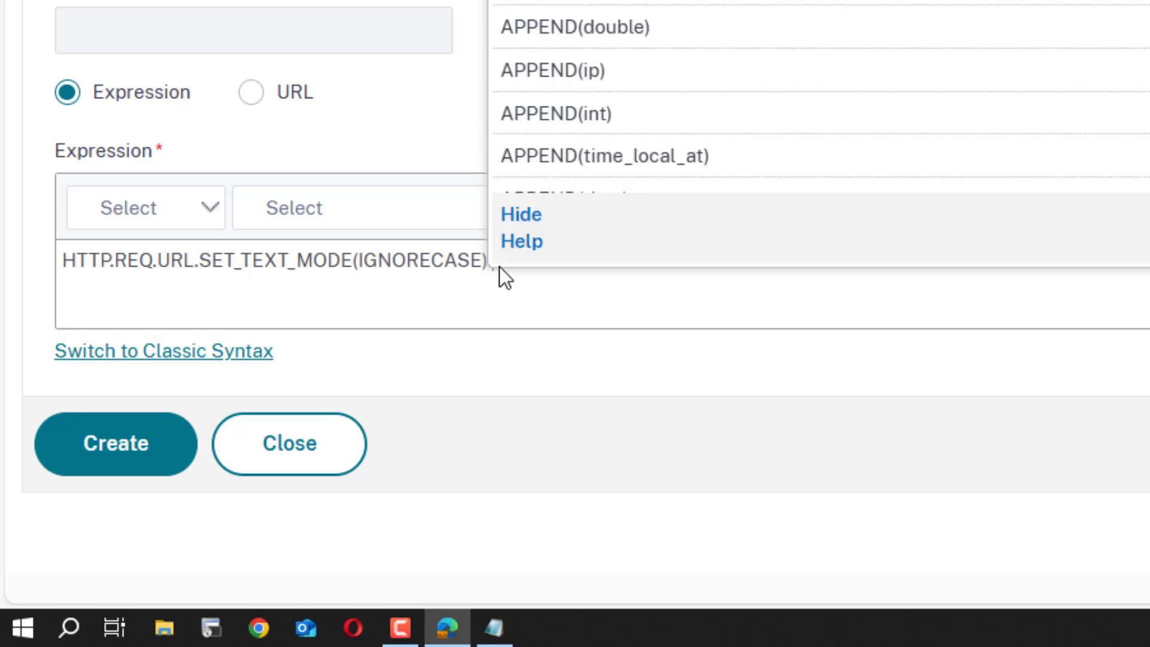
{"action": "type", "text": "ST"}
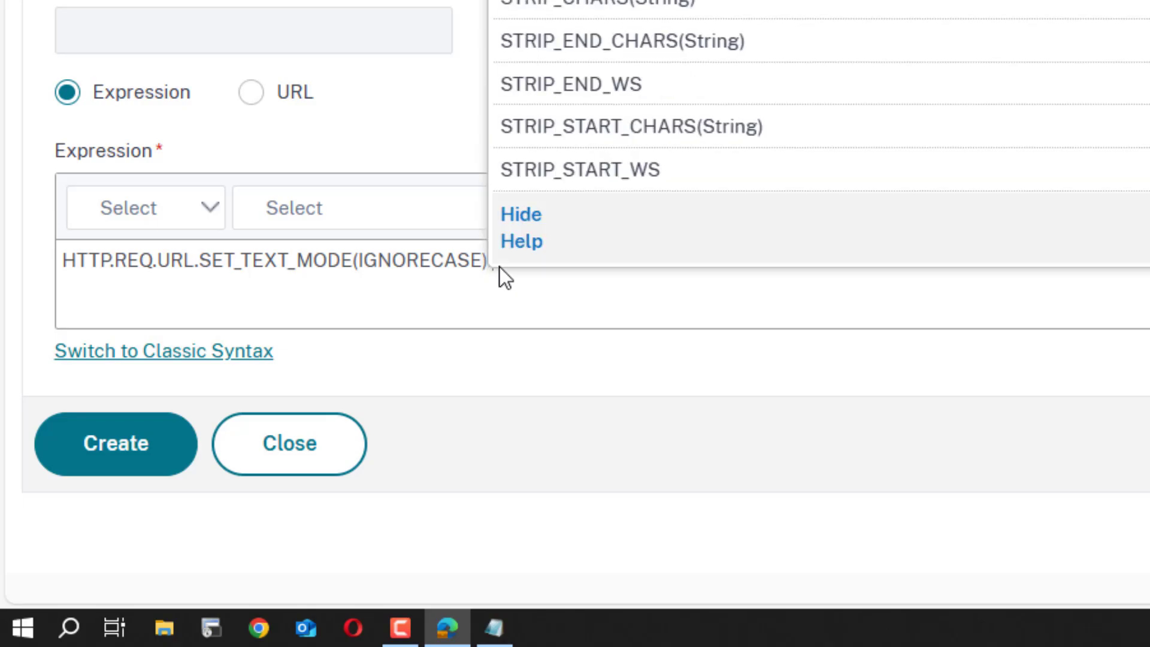
{"action": "type", "text": "ARTS"}
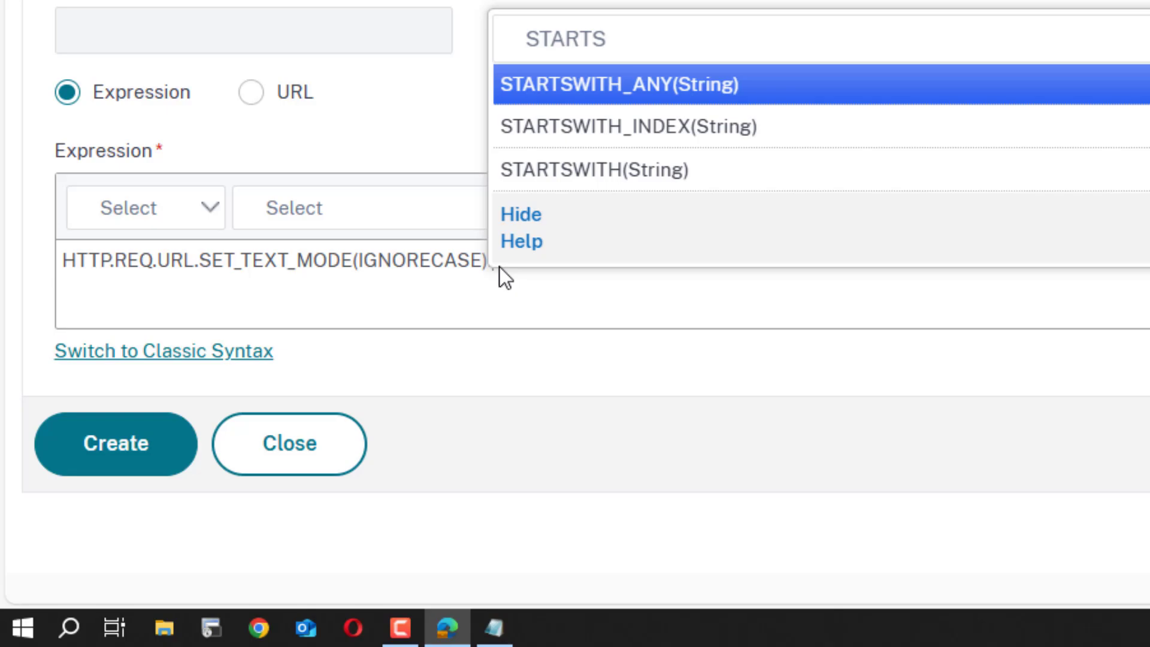
{"action": "type", "text": "WITH"}
{"action": "left_click", "coordinate": [646, 170]}
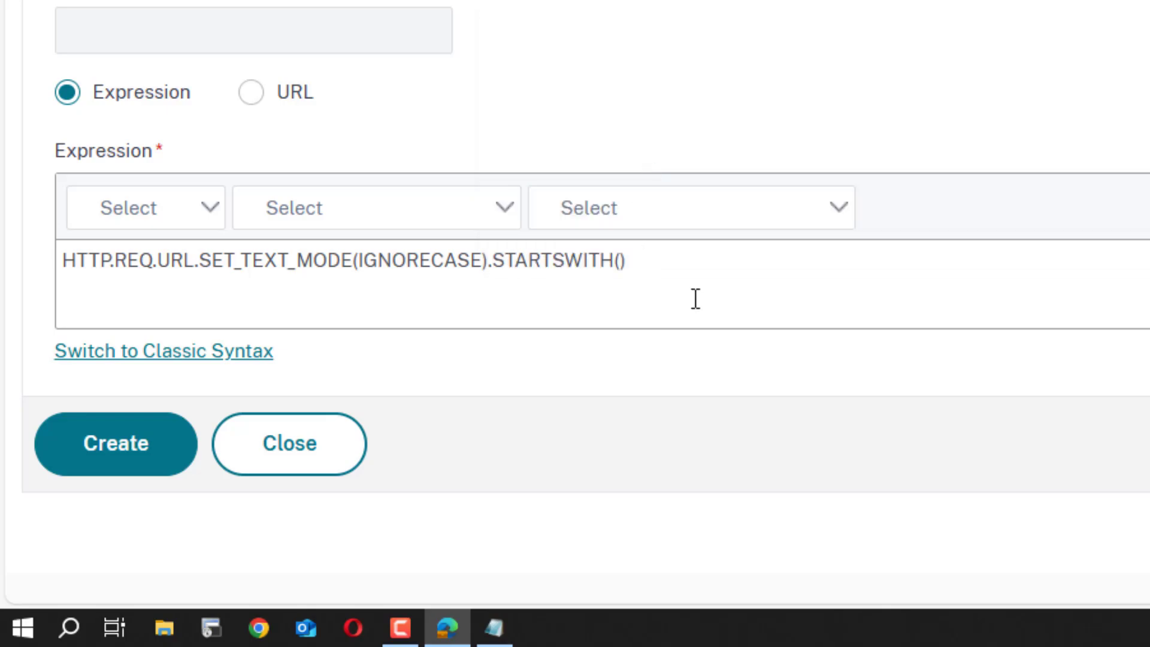
{"action": "key", "text": "Left"}
{"action": "type", "text": "\""}
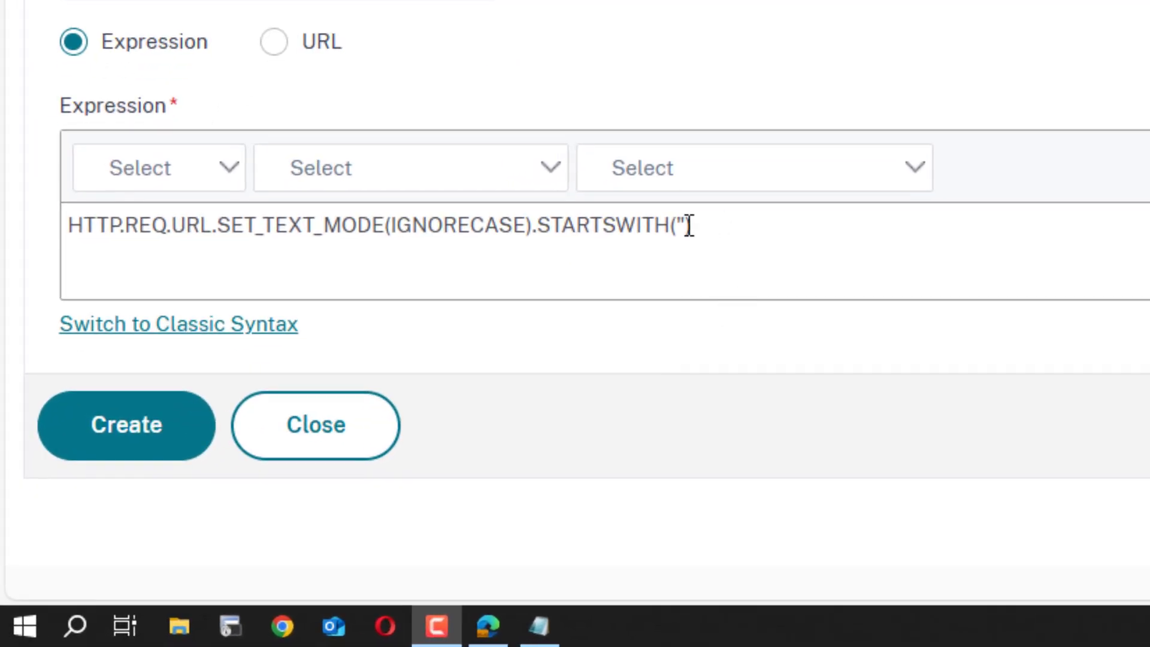
{"action": "left_click", "coordinate": [678, 225]}
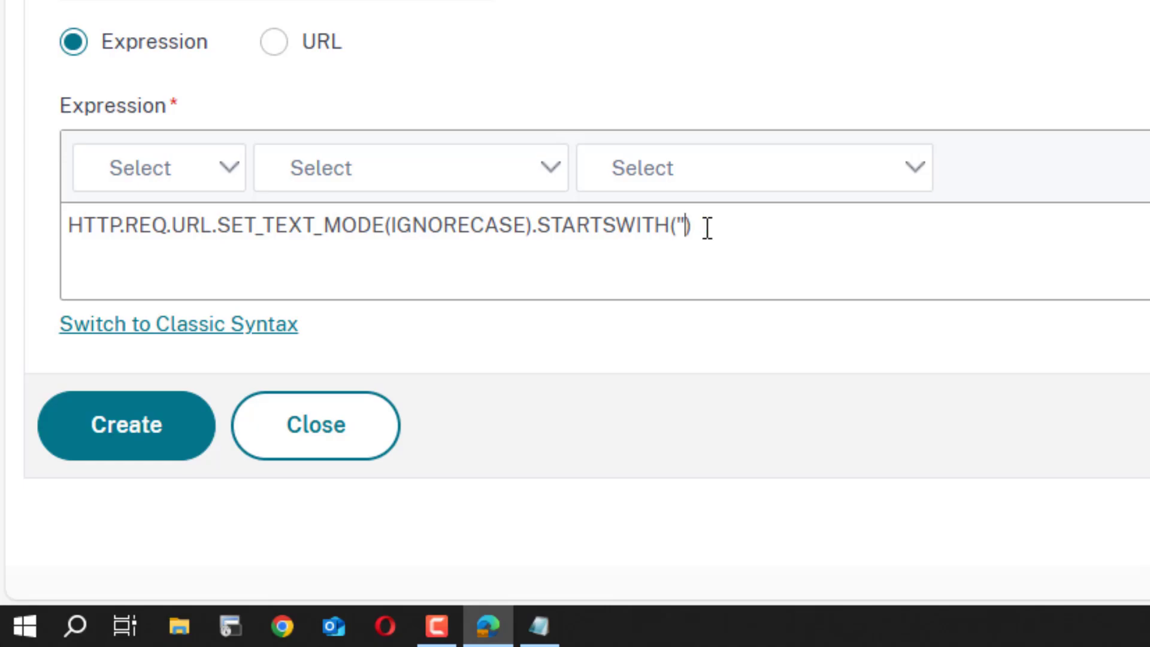
{"action": "type", "text": "/home\""}
Add an OR (||) with a copy of the whole condition and change the copy's path to "/login".
{"action": "left_click", "coordinate": [804, 213]}
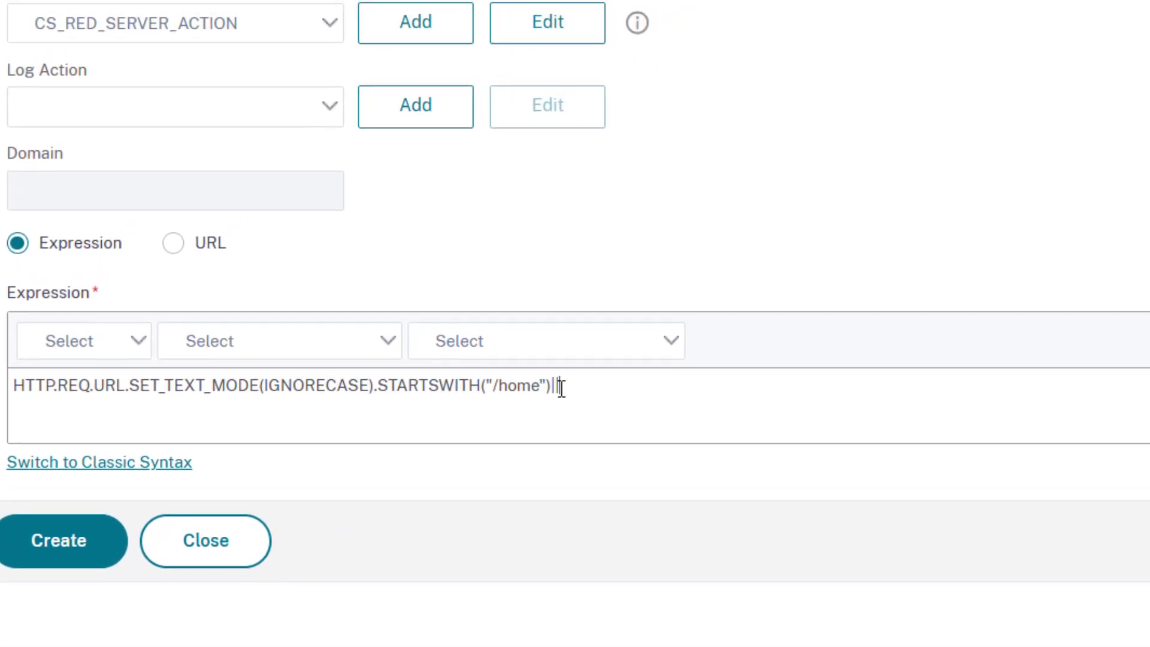
{"action": "left_click_drag", "start_coordinate": [551, 385], "coordinate": [10, 385]}
{"action": "key", "text": "ctrl+c"}
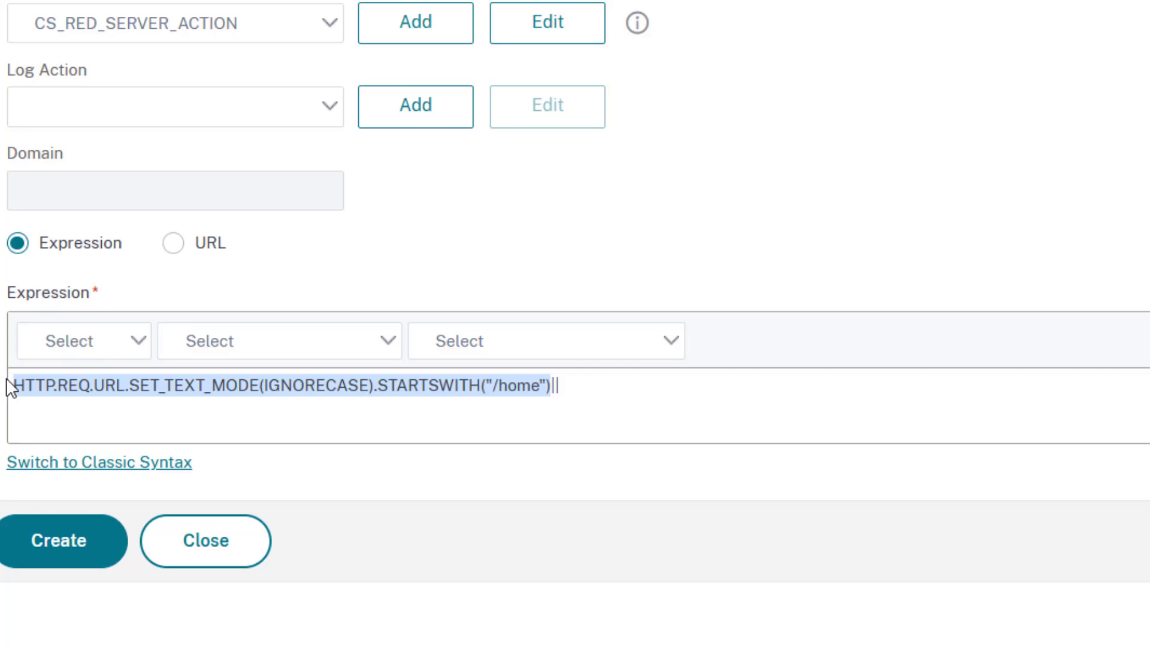
{"action": "left_click", "coordinate": [598, 381]}
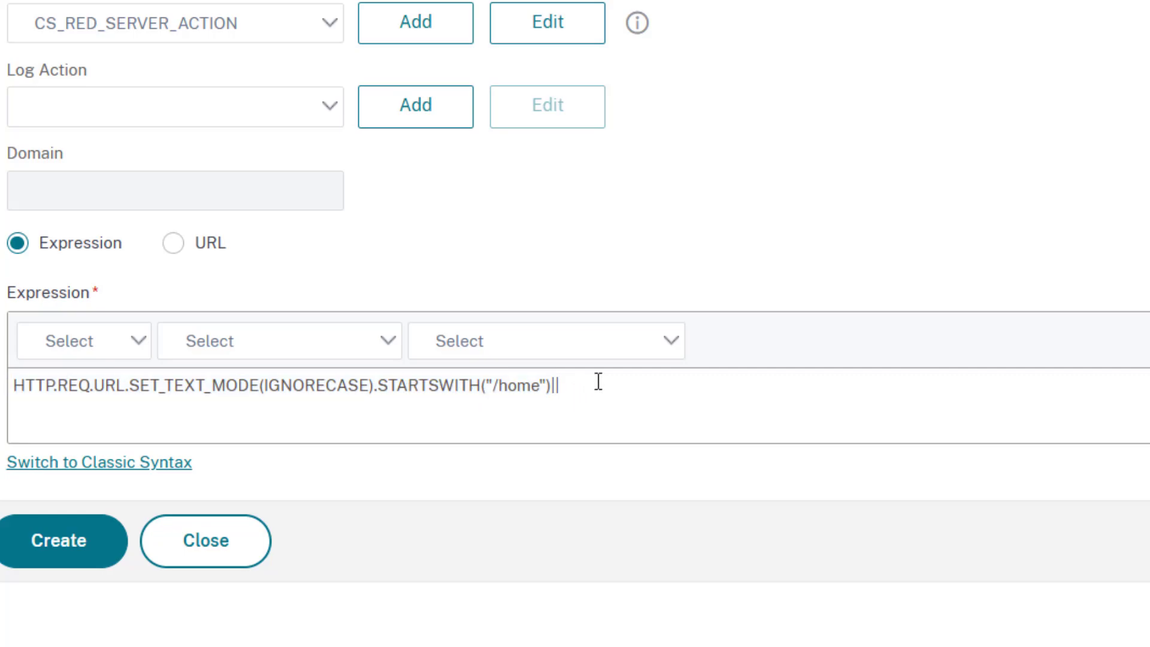
{"action": "type", "text": "||"}
{"action": "key", "text": "ctrl+v"}
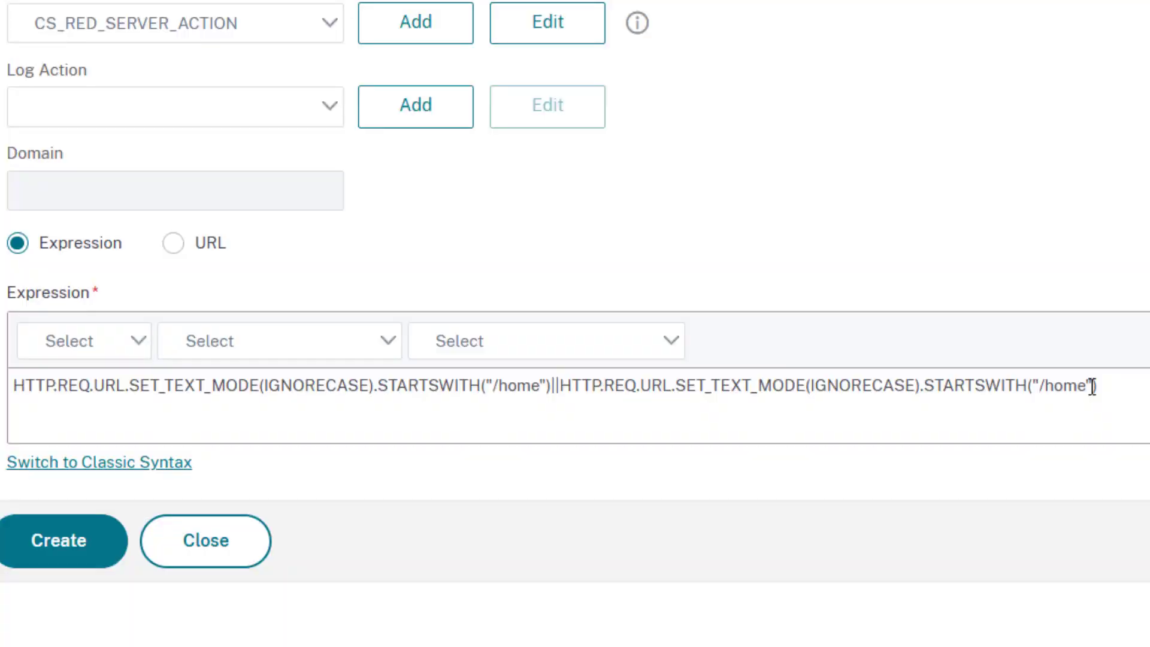
{"action": "left_click", "coordinate": [1087, 387]}
{"action": "key", "text": "BackSpace"}
{"action": "key", "text": "BackSpace"}
{"action": "key", "text": "BackSpace"}
{"action": "key", "text": "BackSpace"}
{"action": "type", "text": "login"}
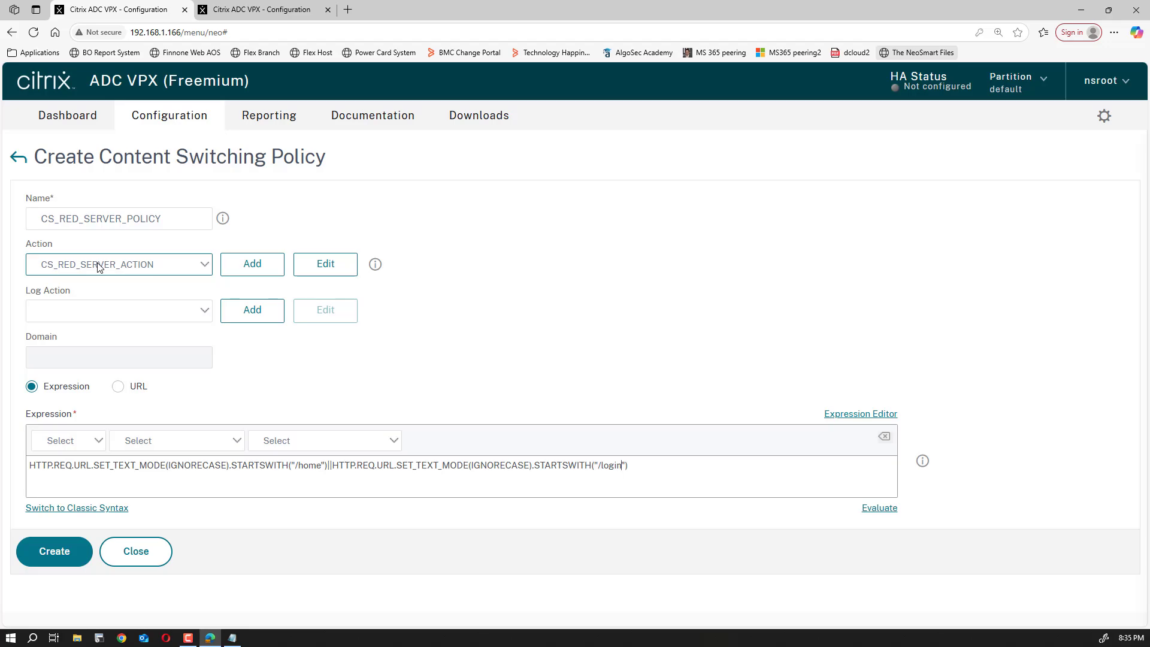
Check the load balancing virtual servers in the other tab, create the red server policy, and leave its row in the list unselected.
{"action": "left_click", "coordinate": [213, 9]}
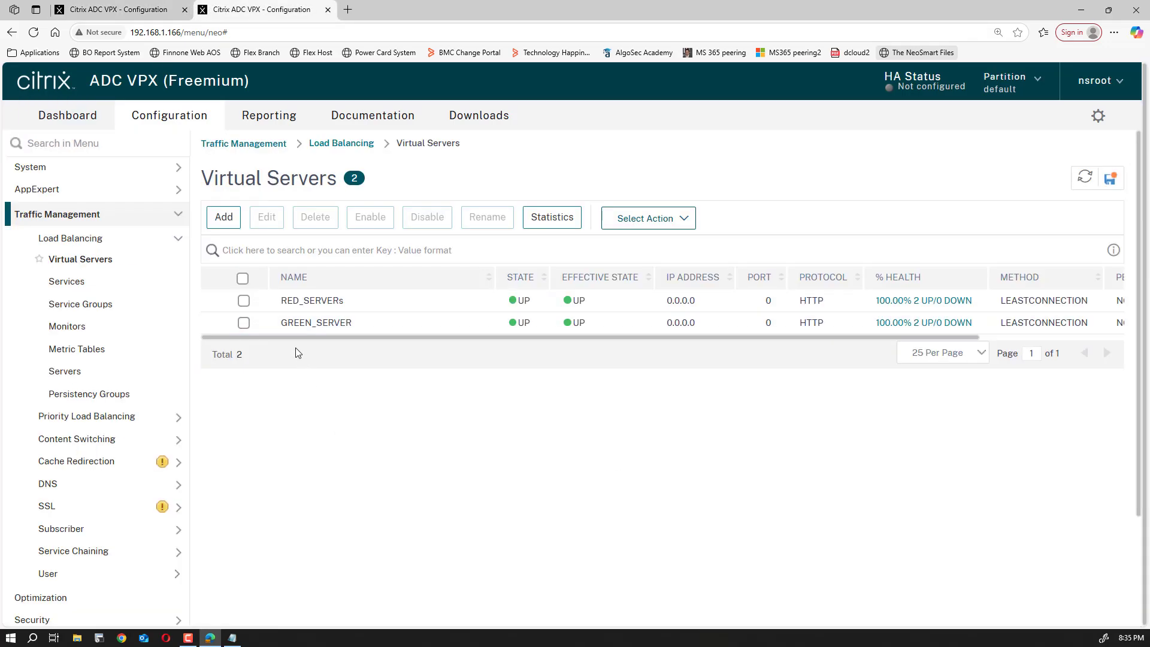
{"action": "left_click", "coordinate": [87, 11]}
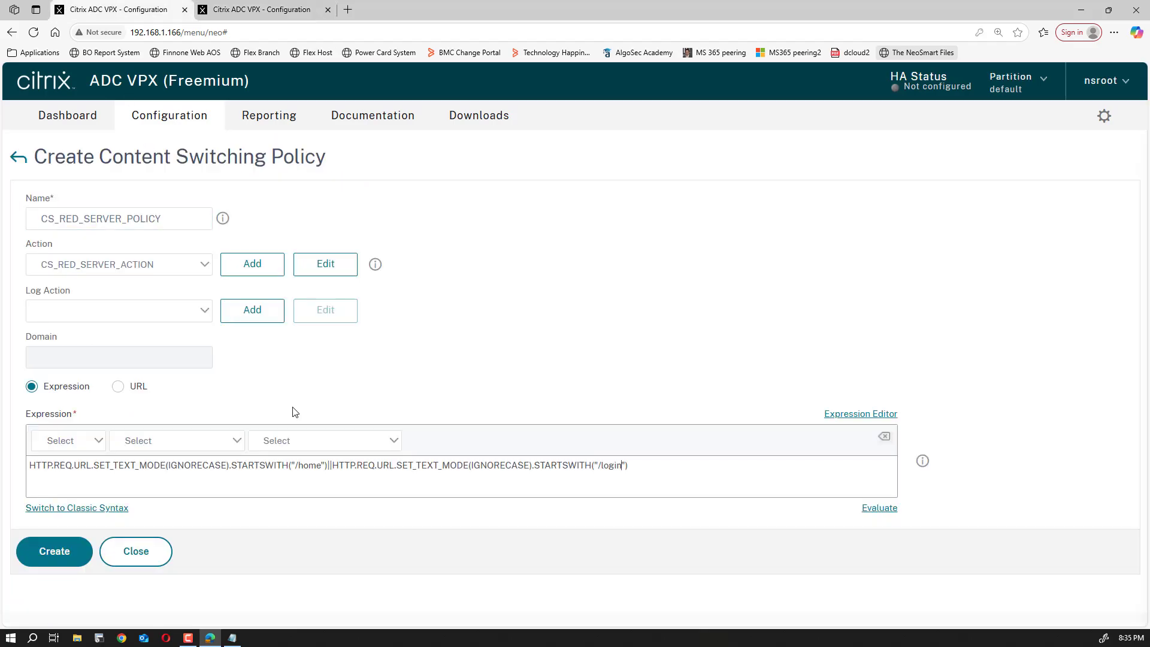
{"action": "left_click", "coordinate": [51, 551]}
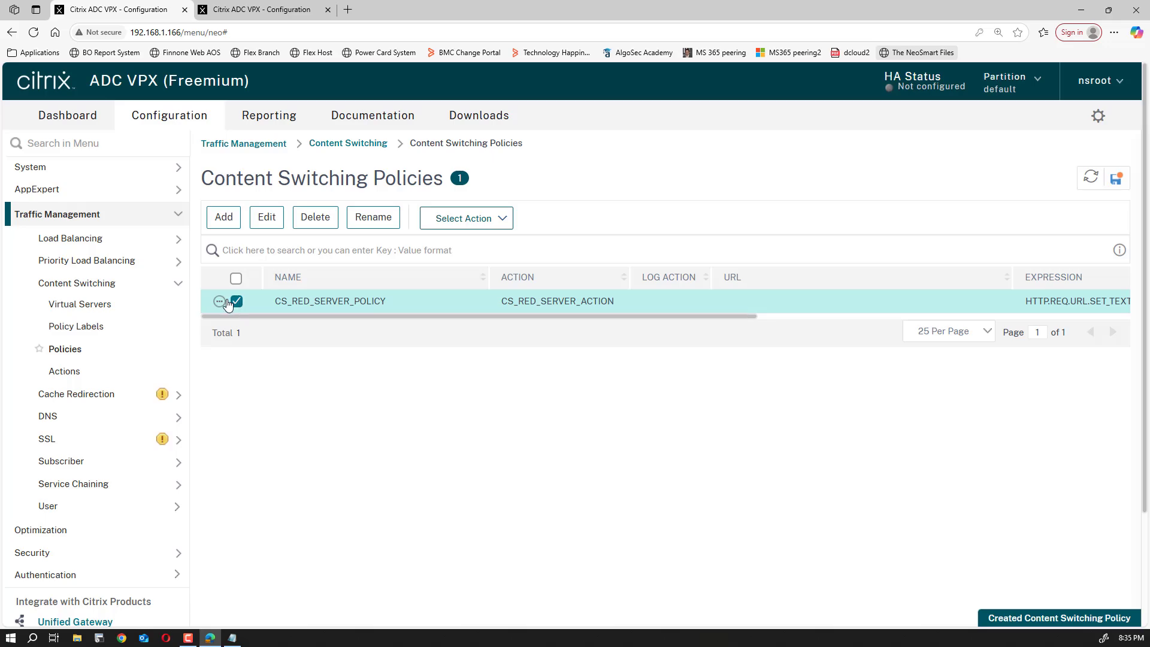
{"action": "left_click", "coordinate": [224, 301]}
{"action": "left_click", "coordinate": [573, 520]}
{"action": "left_click", "coordinate": [236, 301]}
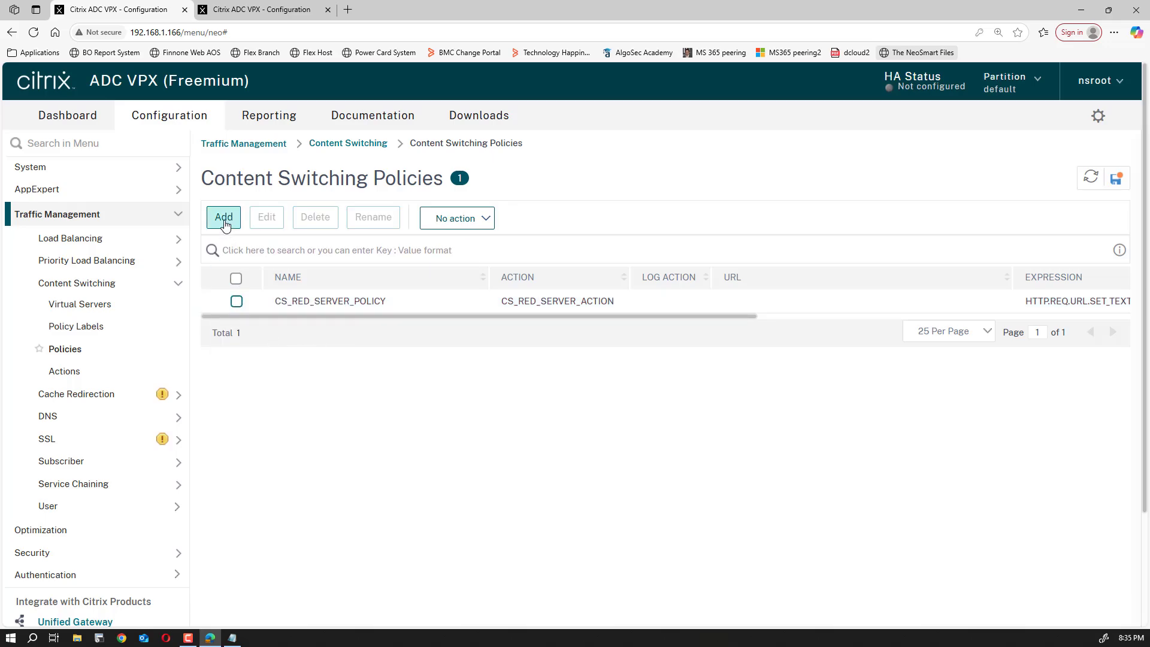
Start a new content switching policy named CS_GREEN_SERVER_POLICY and assign it the action CS_GREEN_SERVER_ACTION.
{"action": "left_click", "coordinate": [224, 218]}
{"action": "left_click", "coordinate": [107, 219]}
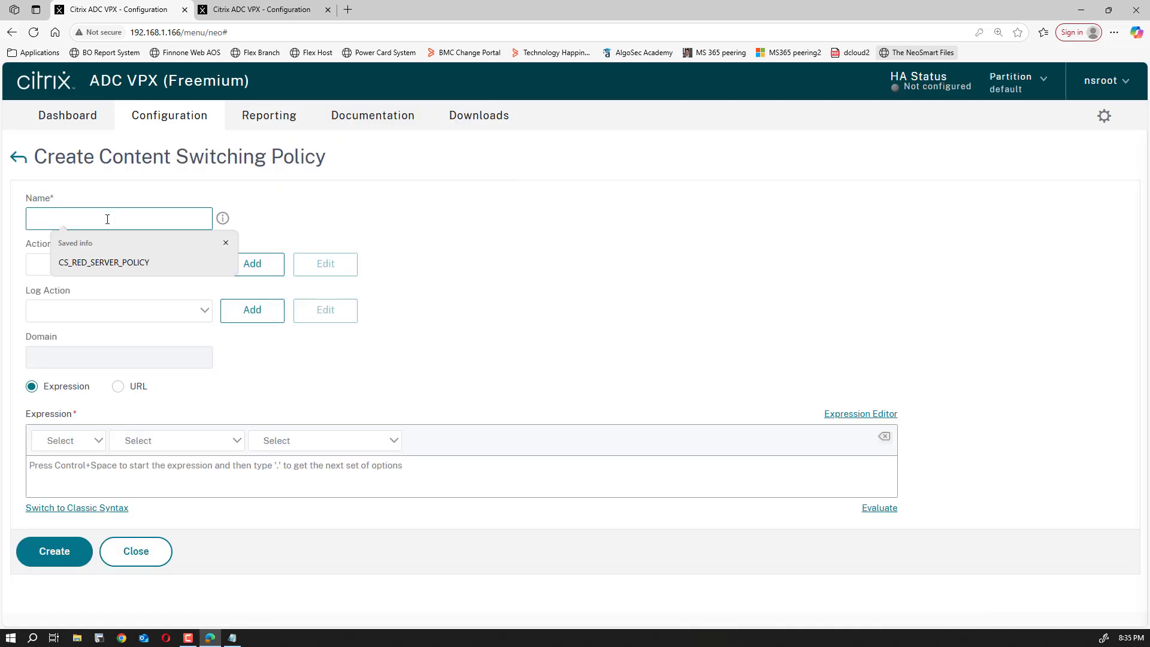
{"action": "type", "text": "X"}
{"action": "key", "text": "BackSpace"}
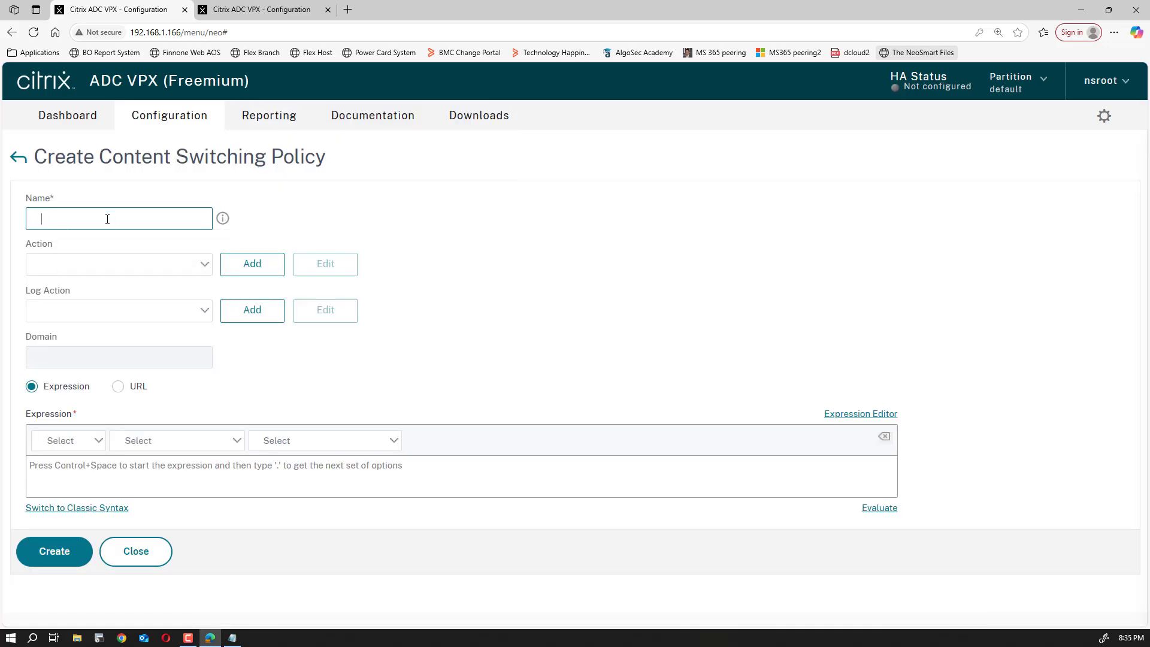
{"action": "left_click", "coordinate": [107, 219]}
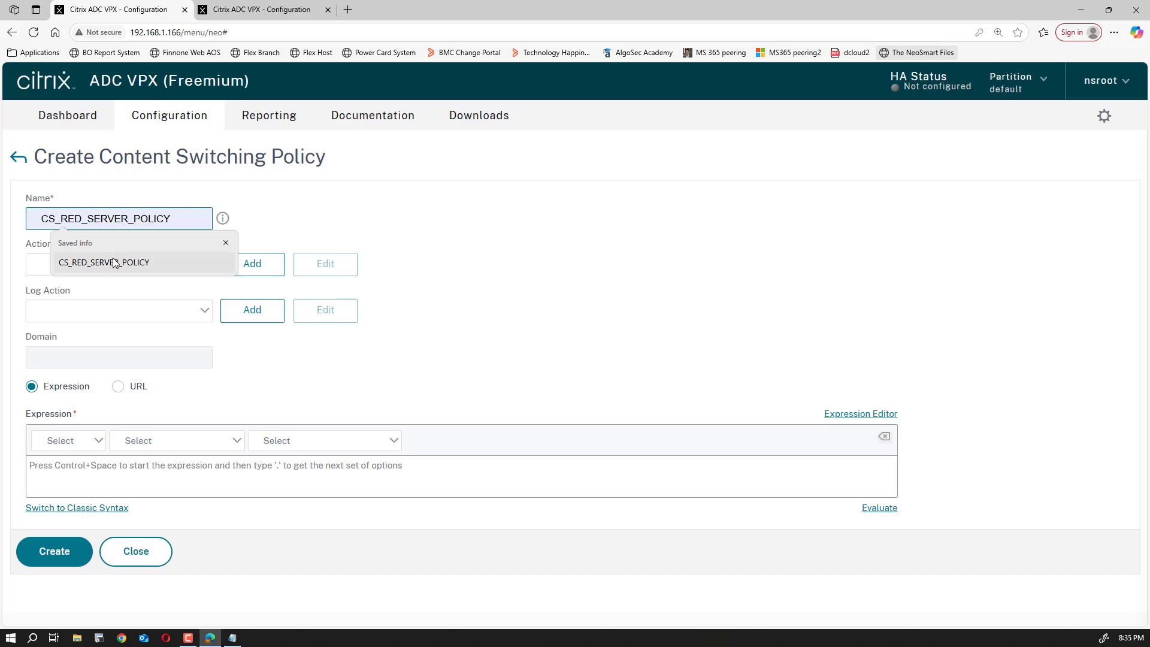
{"action": "left_click", "coordinate": [90, 262]}
{"action": "key", "text": "BackSpace"}
{"action": "key", "text": "BackSpace"}
{"action": "key", "text": "BackSpace"}
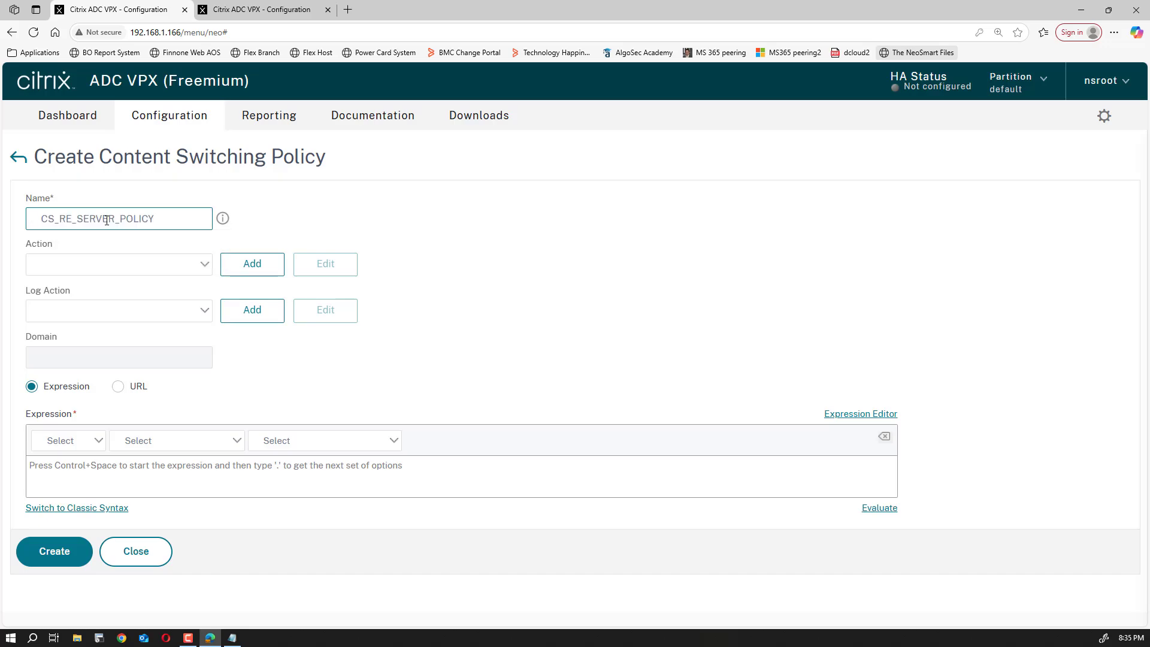
{"action": "type", "text": "GREEN"}
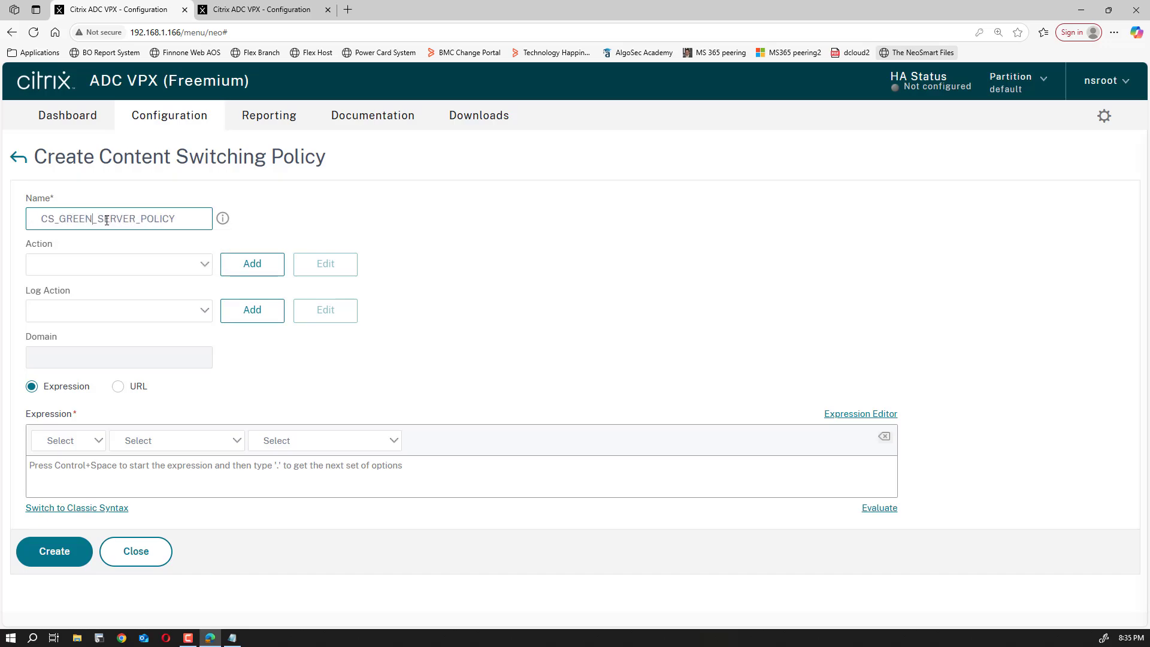
{"action": "left_click", "coordinate": [177, 273]}
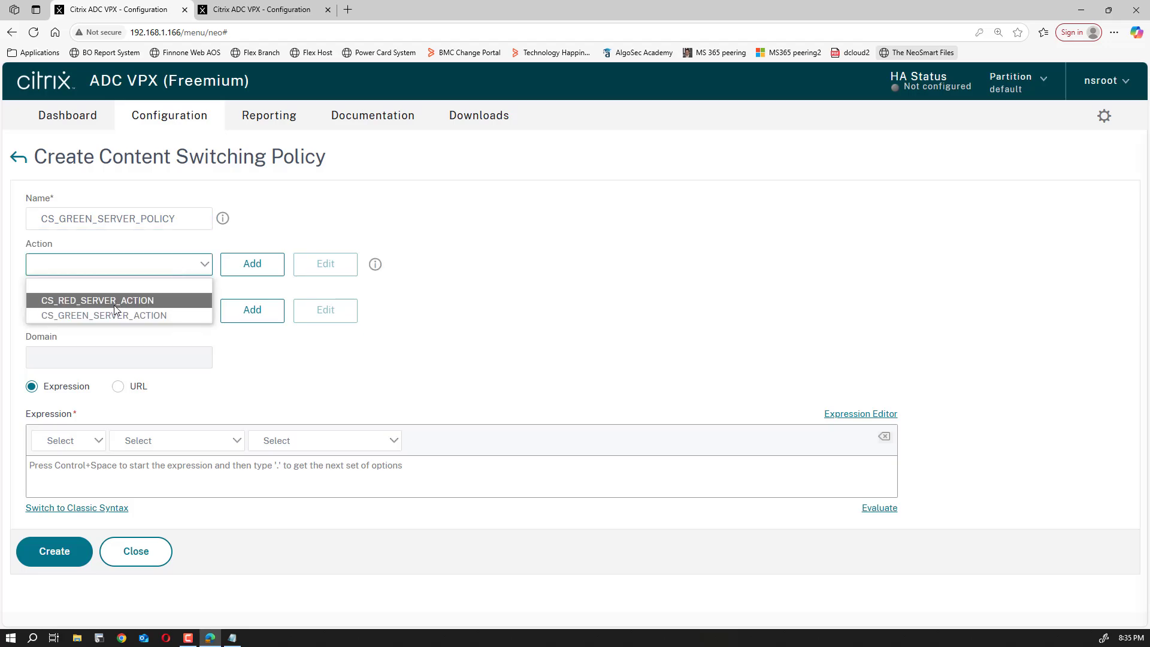
{"action": "left_click", "coordinate": [111, 316]}
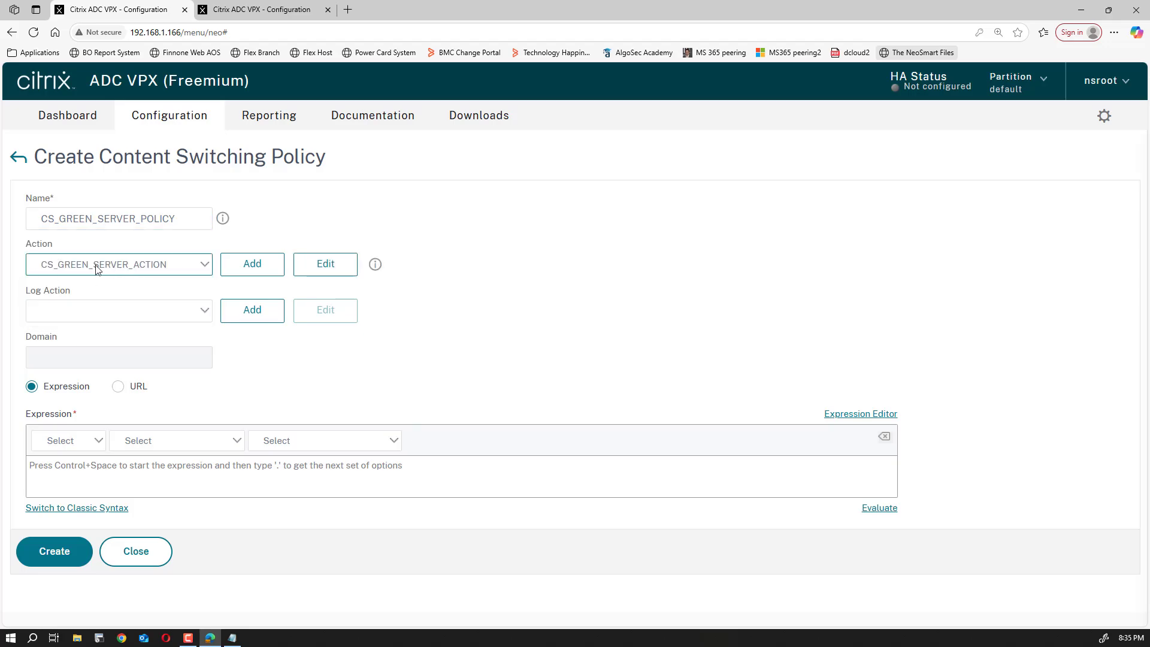
Check the load balancing virtual servers in the other tab, then enter HTTP.REQ.URL.SET_TEXT_MODE(IGNORECASE).STARTSWITH("/home") as the green server policy's expression.
{"action": "left_click", "coordinate": [258, 9]}
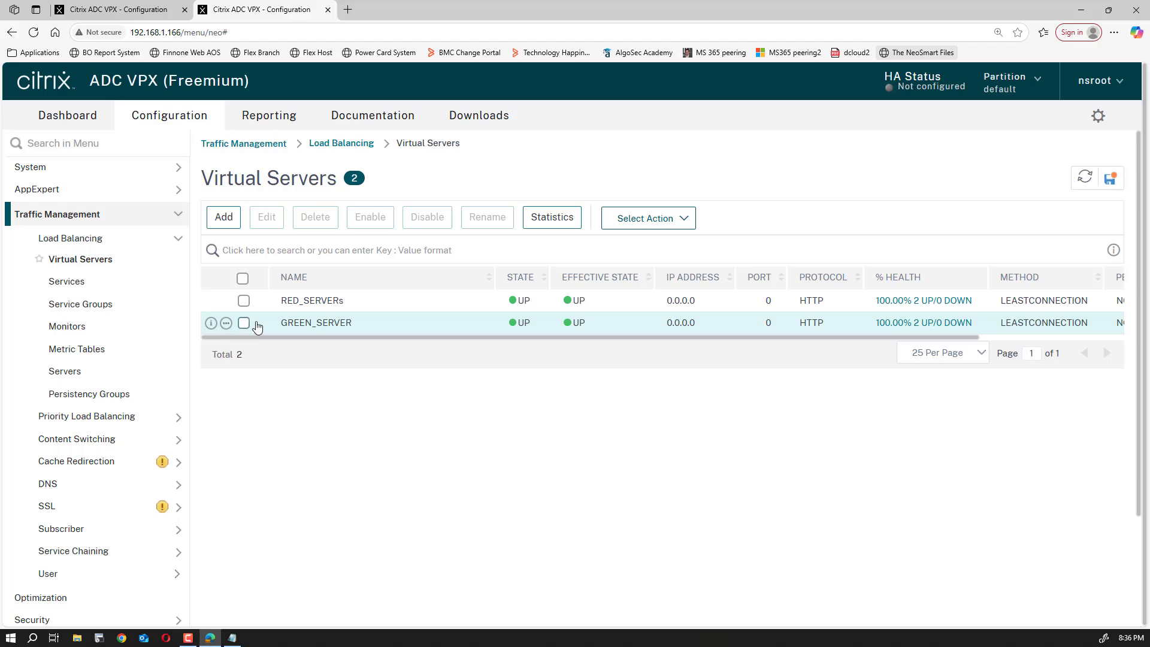
{"action": "left_click", "coordinate": [128, 9]}
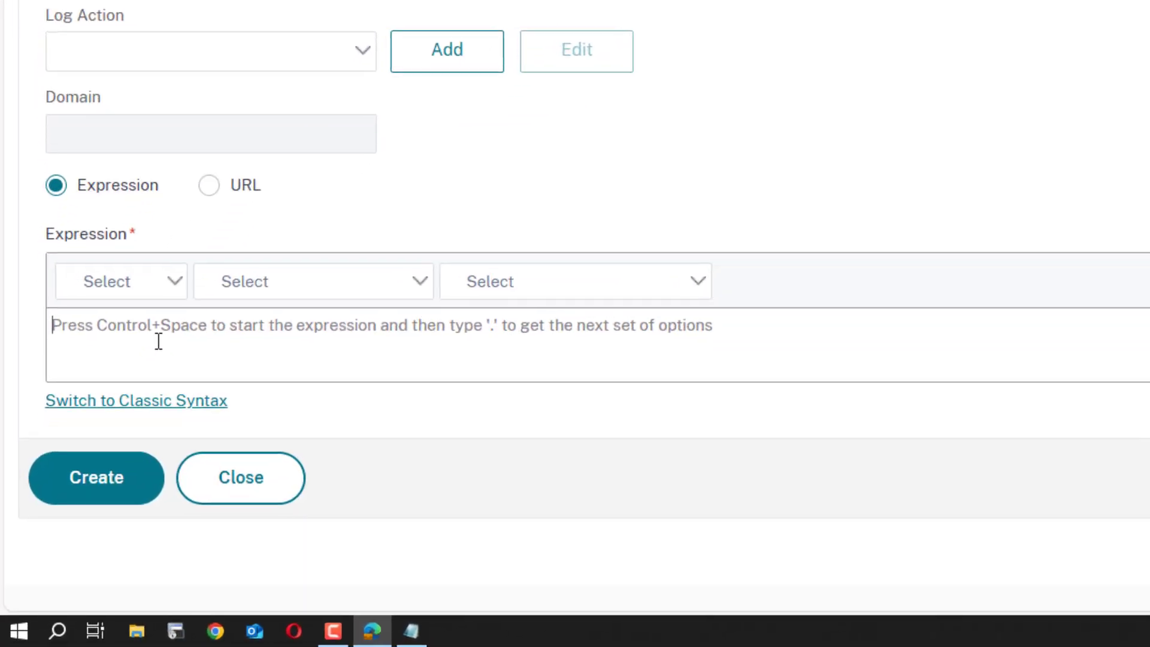
{"action": "left_click", "coordinate": [88, 473]}
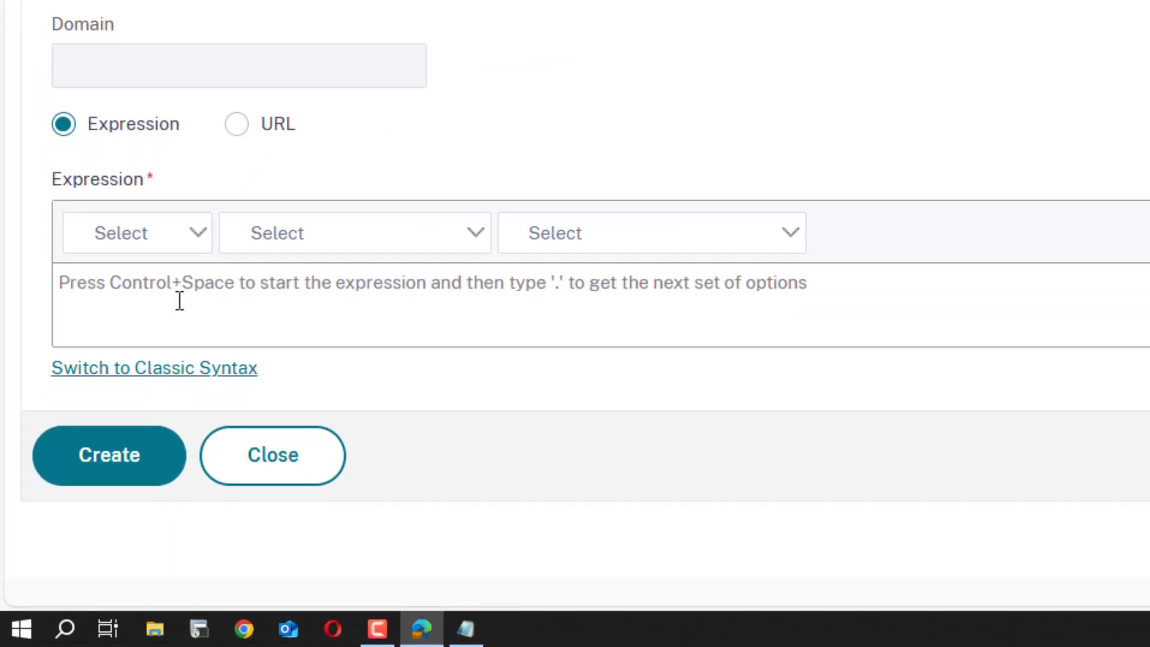
{"action": "type", "text": "HTTP.REQ.URL.SET_TEXT_MODE(IGNORECASE).STARTSWITH(\"/home\")"}
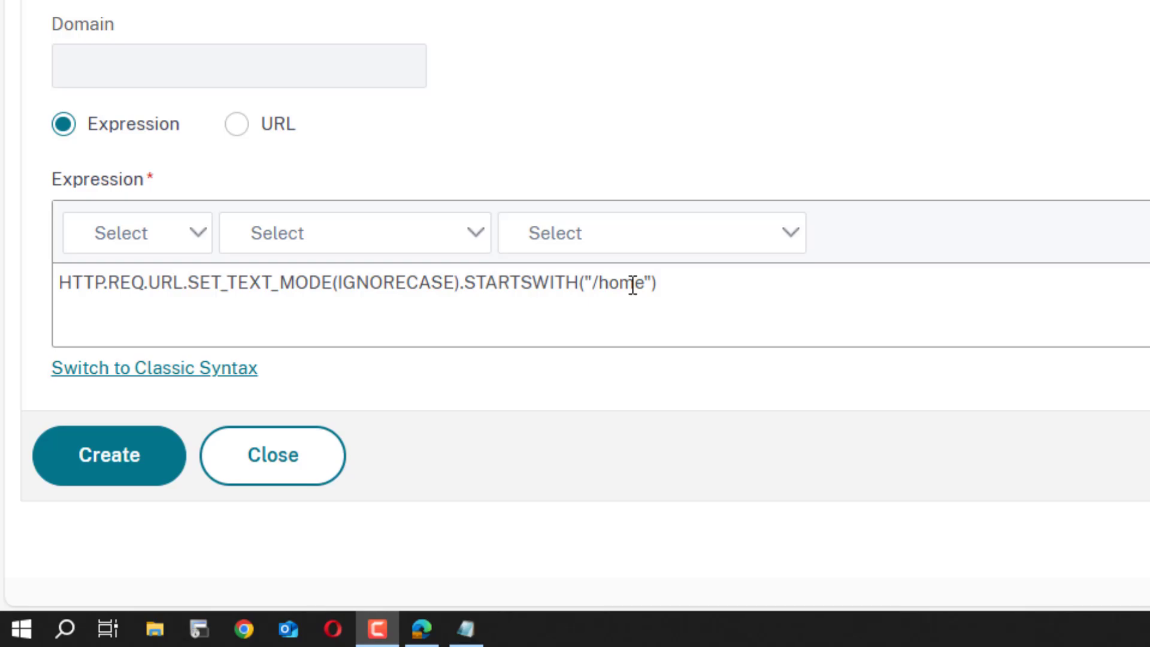
Change the expression's path to "/web" and create the green server policy, leaving its row in the list unselected.
{"action": "left_click", "coordinate": [659, 286]}
{"action": "key", "text": "BackSpace"}
{"action": "key", "text": "BackSpace"}
{"action": "key", "text": "BackSpace"}
{"action": "key", "text": "BackSpace"}
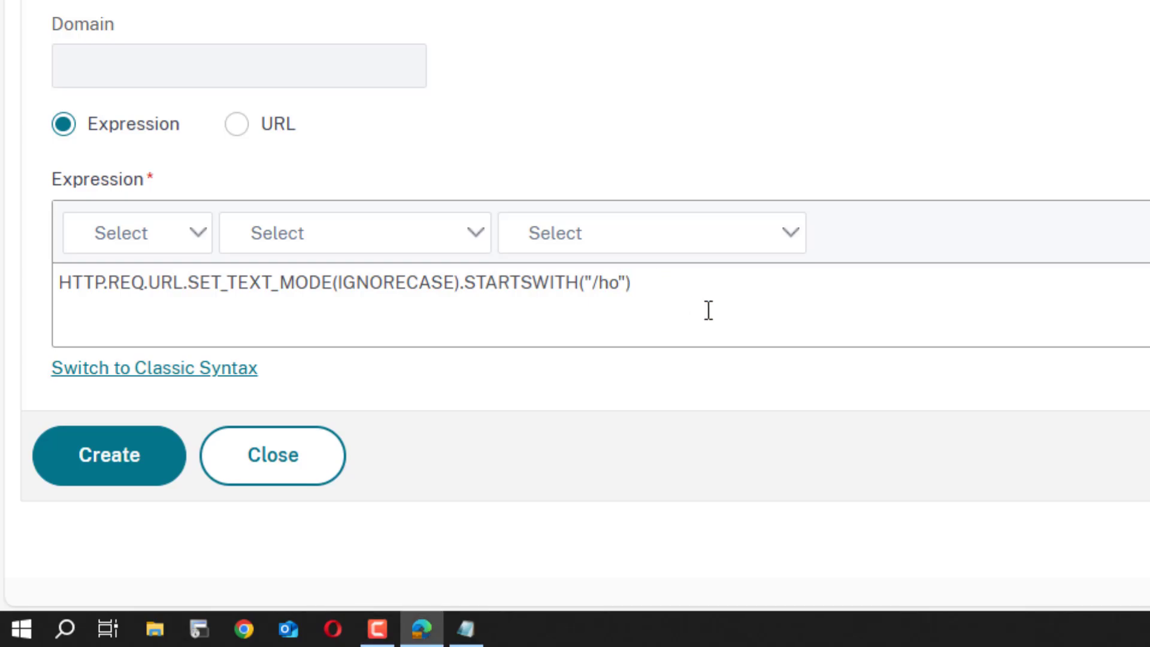
{"action": "type", "text": "web"}
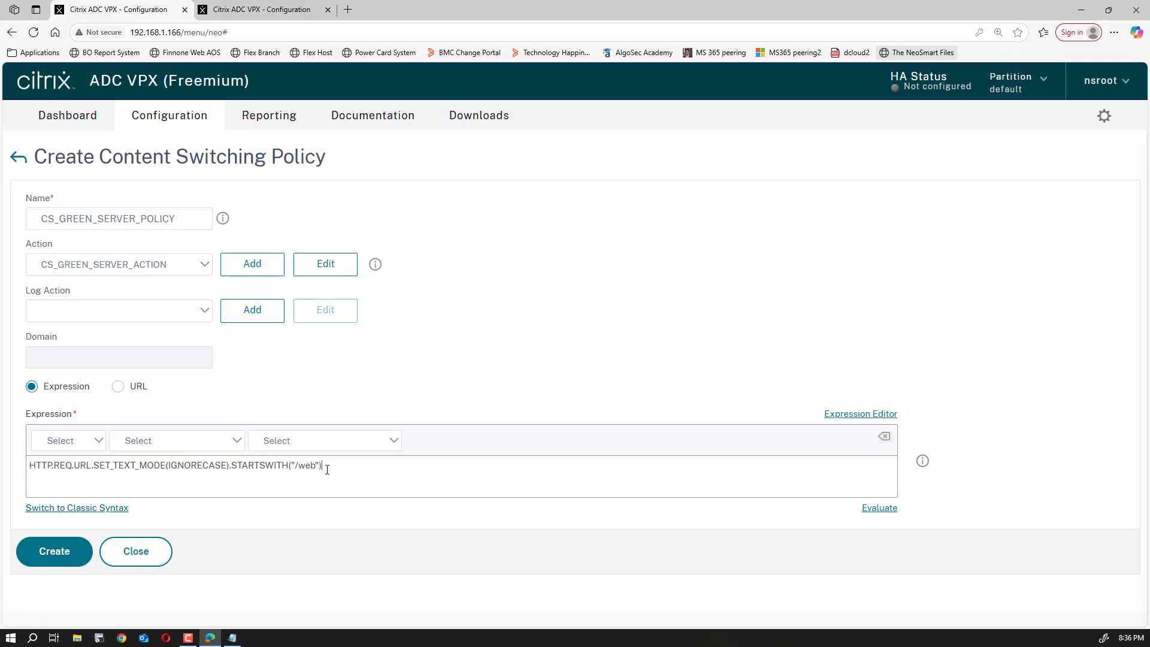
{"action": "left_click_drag", "start_coordinate": [327, 469], "coordinate": [28, 466]}
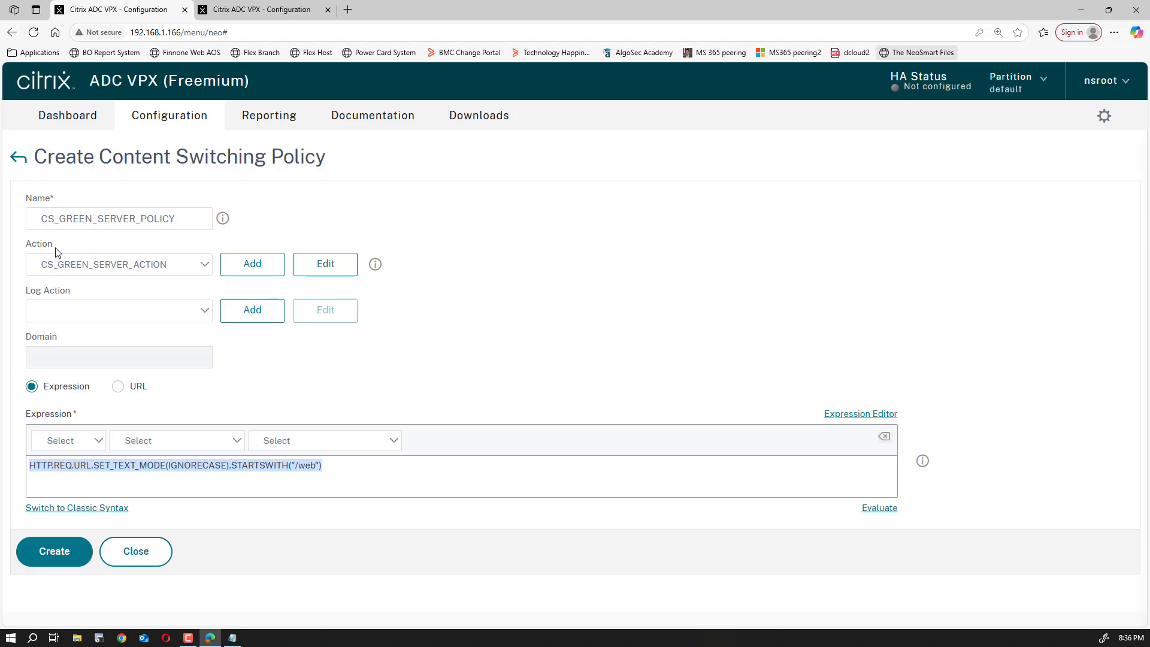
{"action": "left_click", "coordinate": [55, 551]}
{"action": "left_click", "coordinate": [238, 304]}
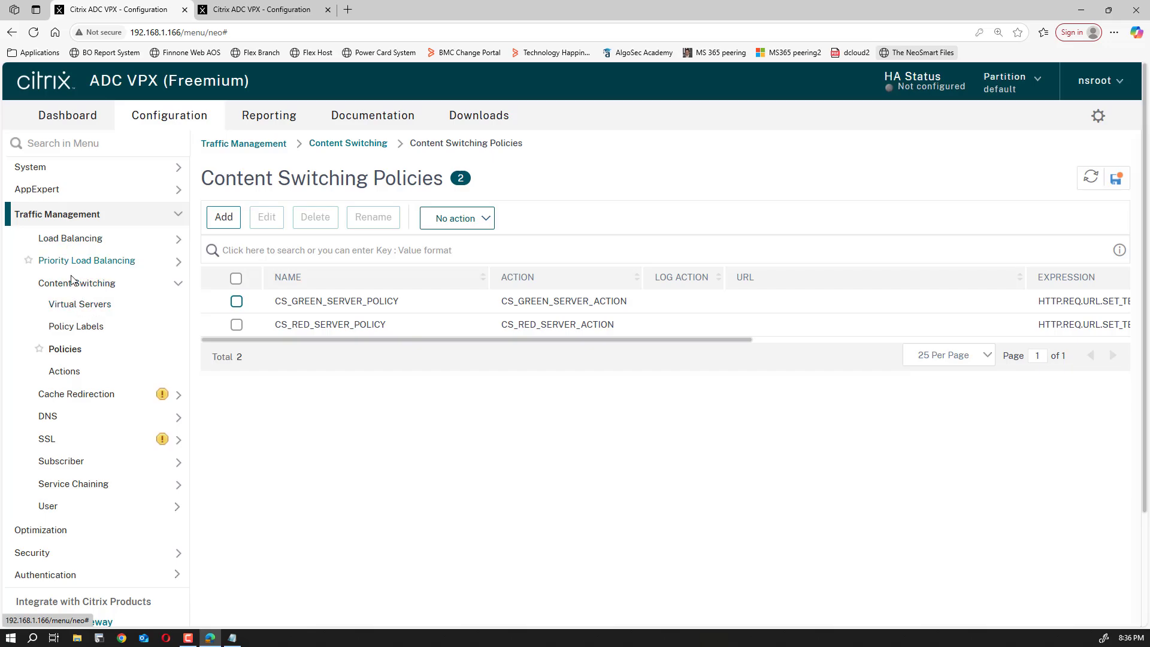
Create an HTTP content switching virtual server named WEB_SERVER with IP address 192.168.10.100 and port 80.
{"action": "left_click", "coordinate": [86, 306]}
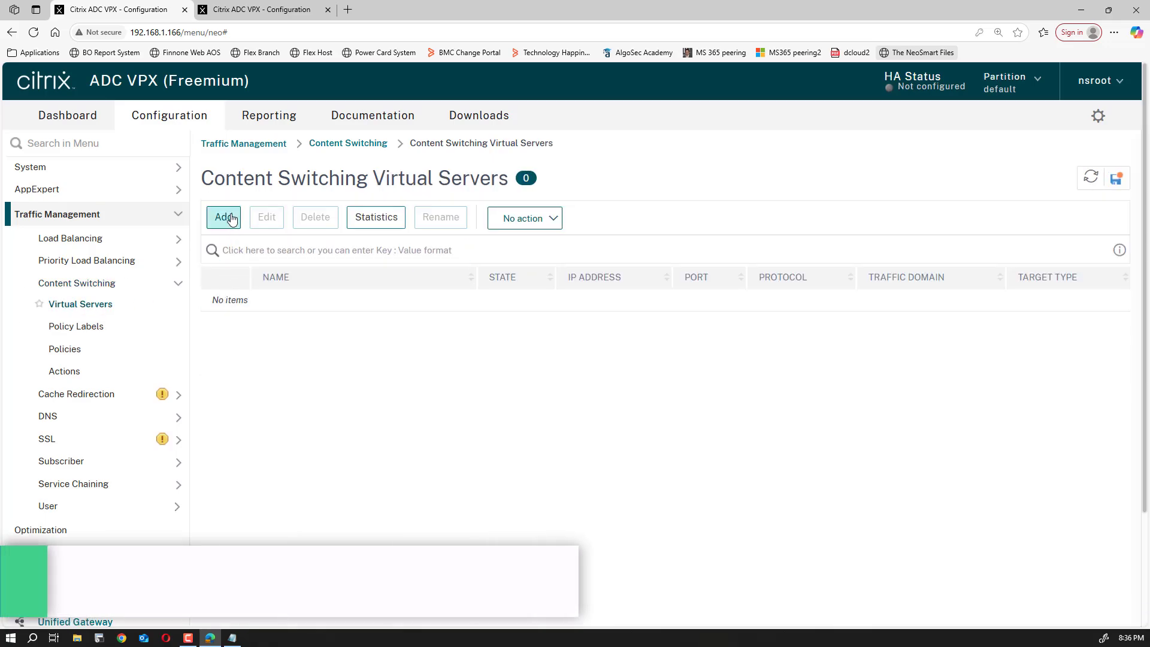
{"action": "left_click", "coordinate": [224, 217]}
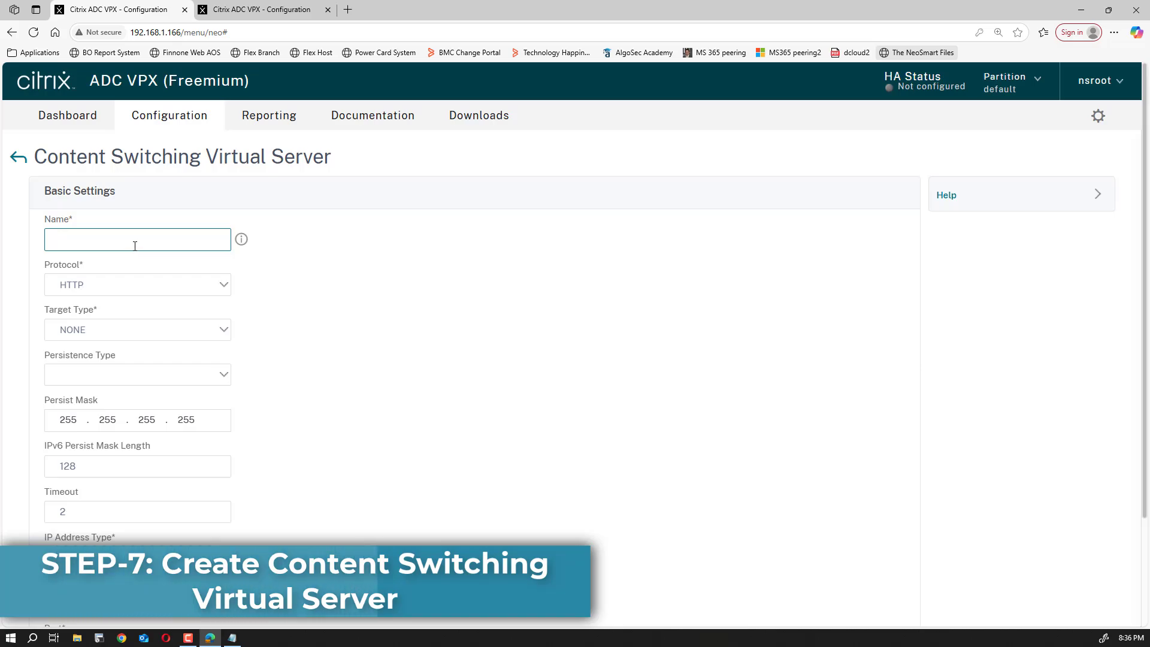
{"action": "type", "text": "WEB_S"}
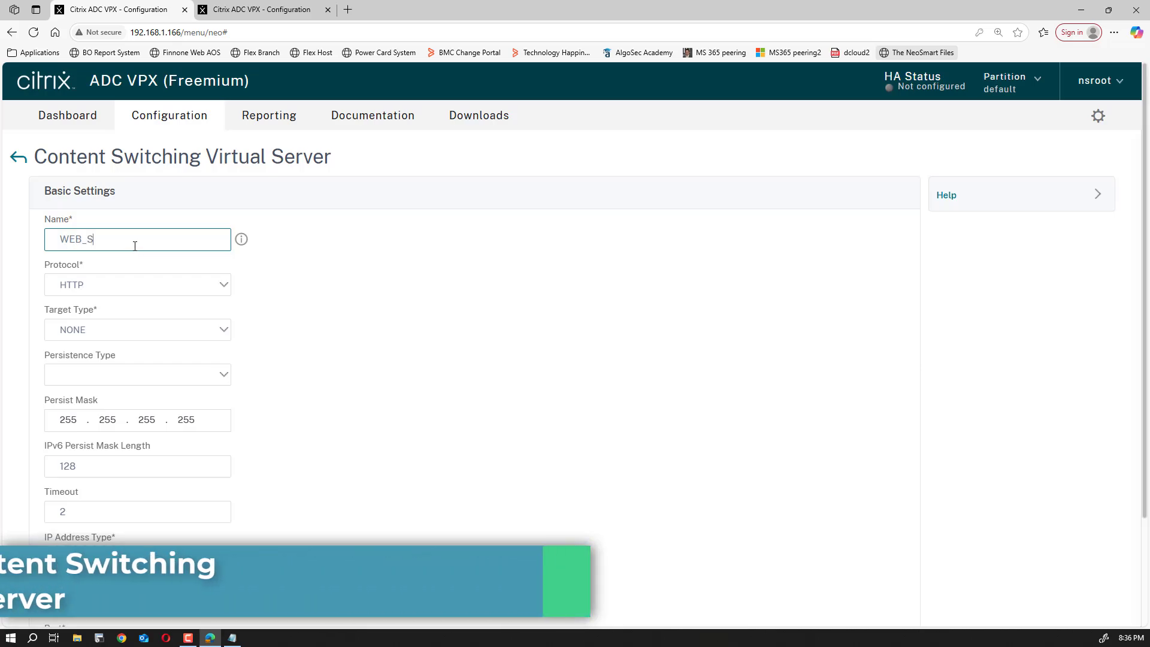
{"action": "type", "text": "ERVER"}
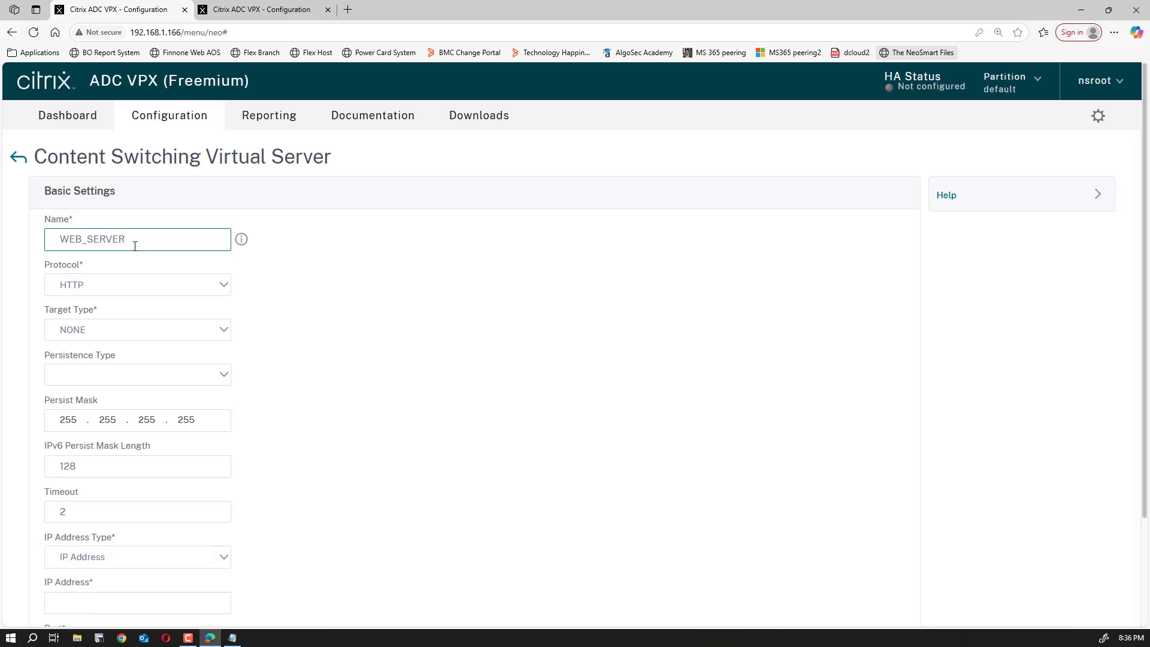
{"action": "key", "text": "Tab"}
{"action": "key", "text": "Tab"}
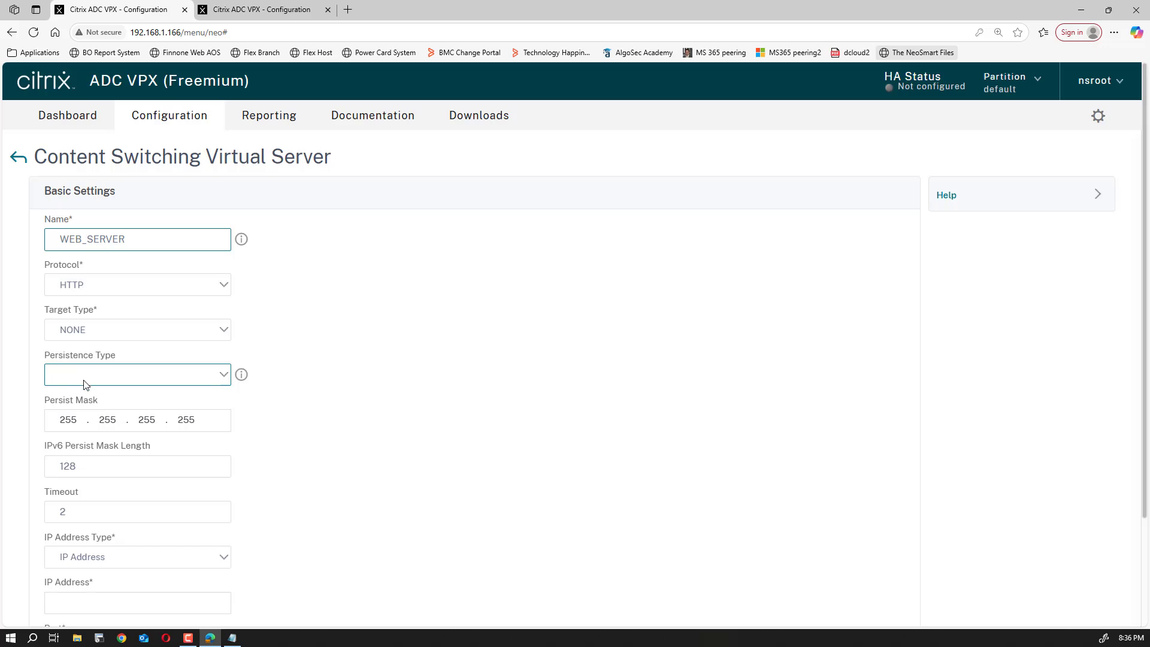
{"action": "left_click", "coordinate": [86, 601]}
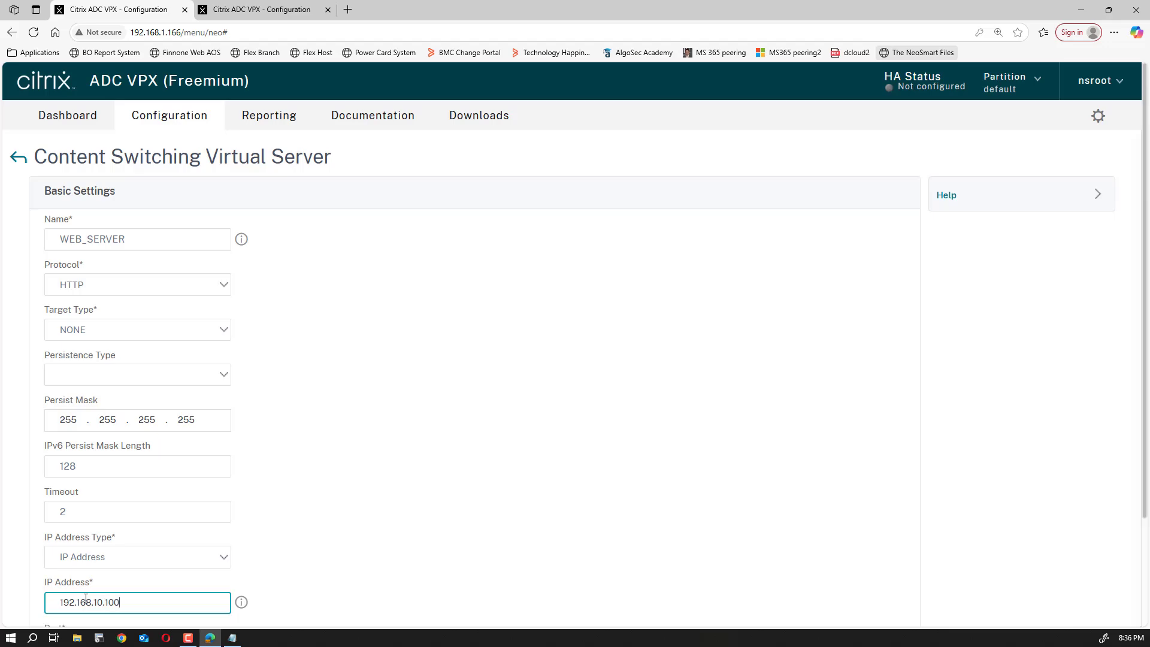
{"action": "scroll", "coordinate": [314, 473], "scroll_direction": "down", "scroll_amount": 2}
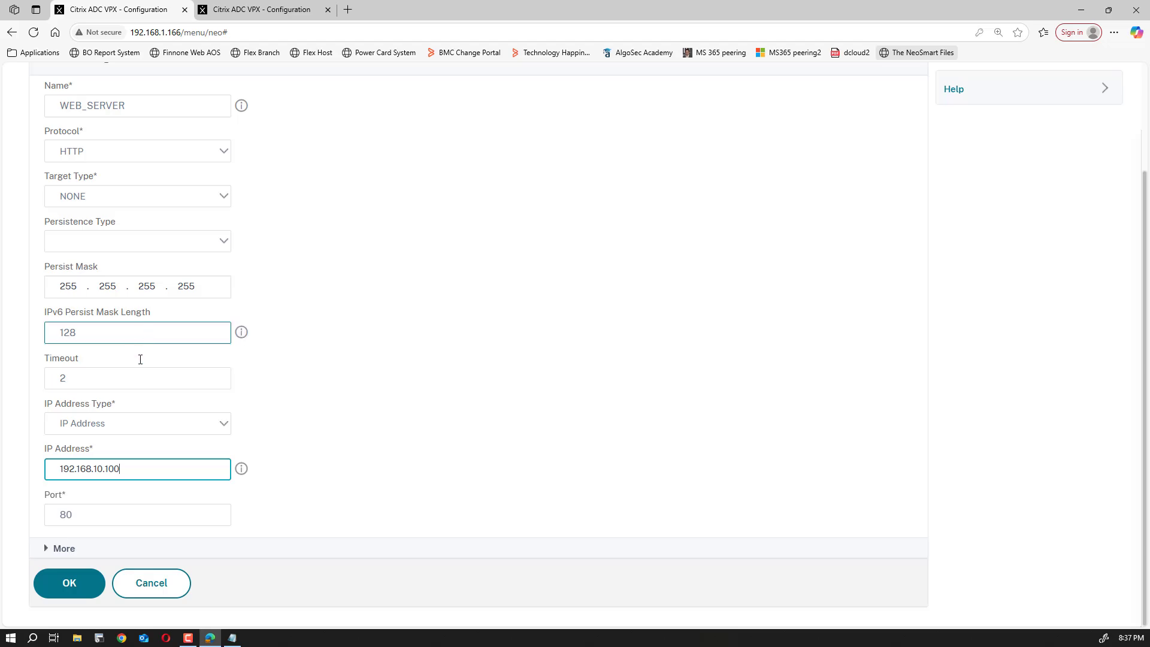
{"action": "left_click", "coordinate": [83, 589]}
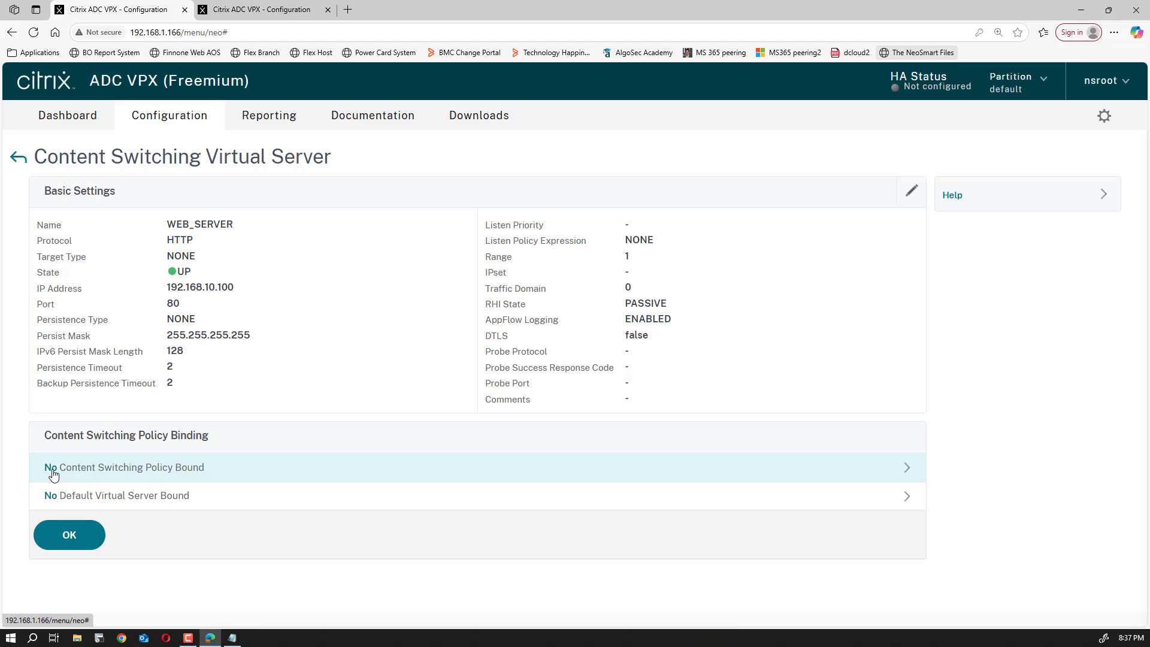
Bind CS_RED_SERVER_POLICY to the WEB_SERVER virtual server with priority 100.
{"action": "key", "text": "ctrl+Tab"}
{"action": "left_click", "coordinate": [53, 472]}
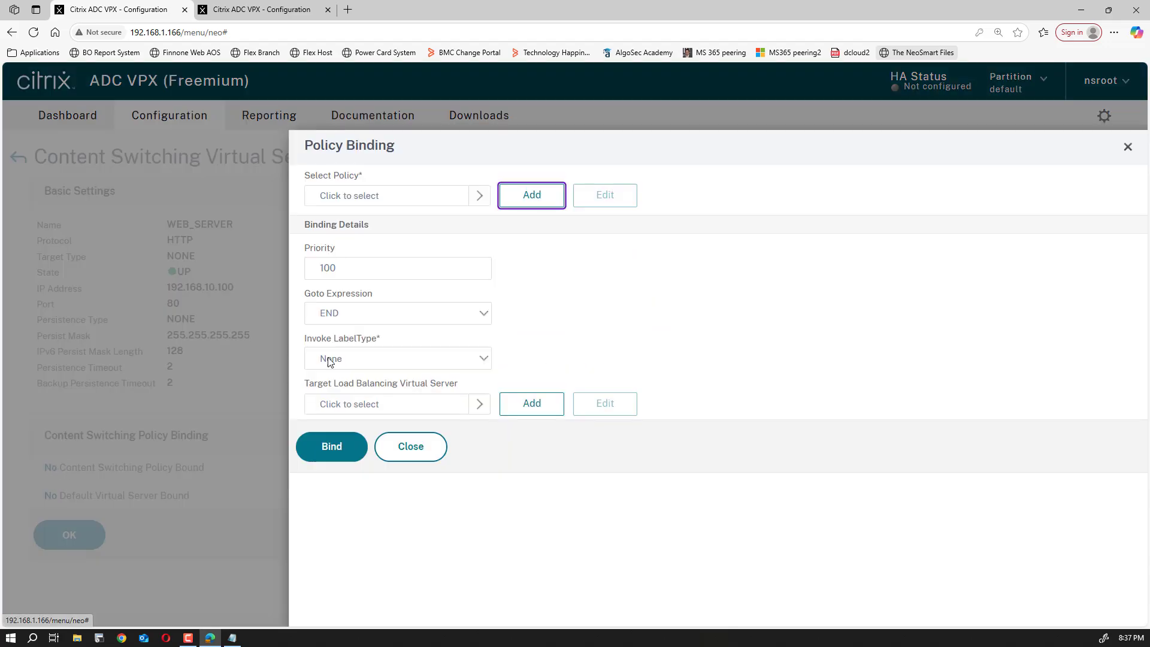
{"action": "left_click", "coordinate": [478, 196]}
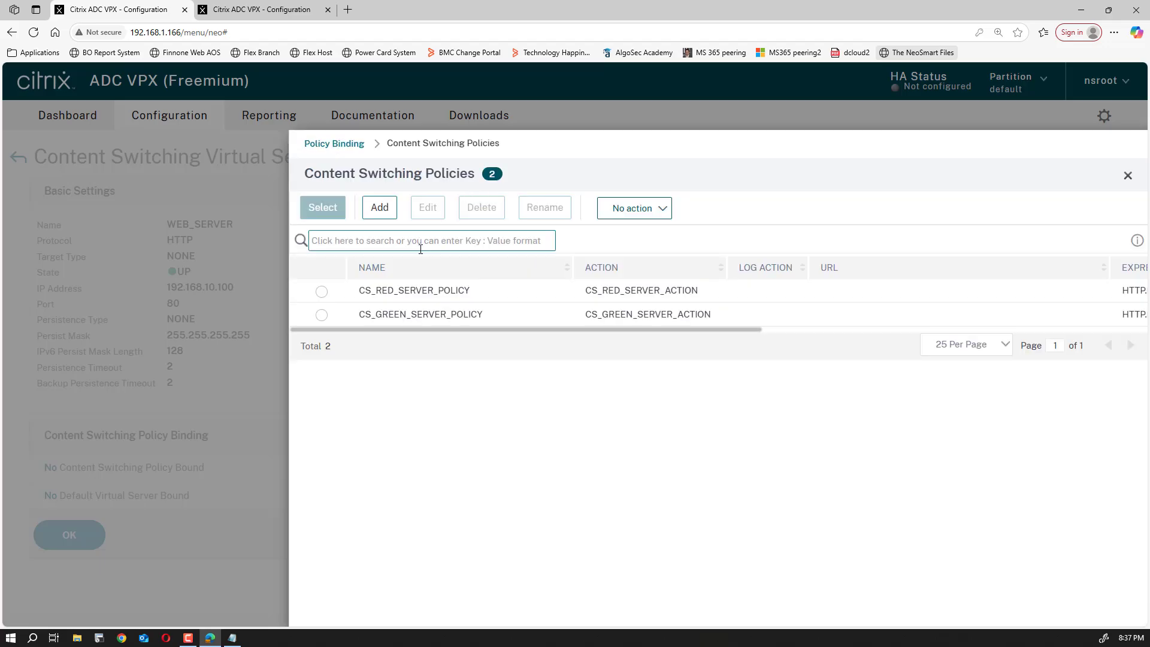
{"action": "left_click", "coordinate": [322, 291]}
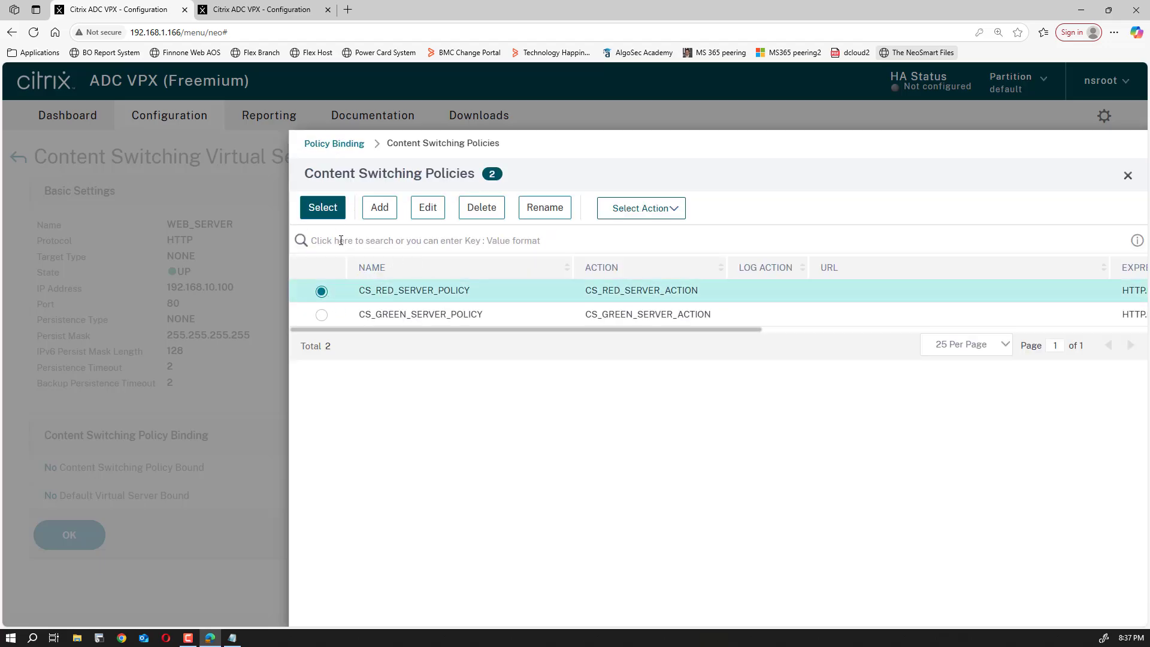
{"action": "left_click", "coordinate": [322, 209]}
{"action": "left_click", "coordinate": [333, 497]}
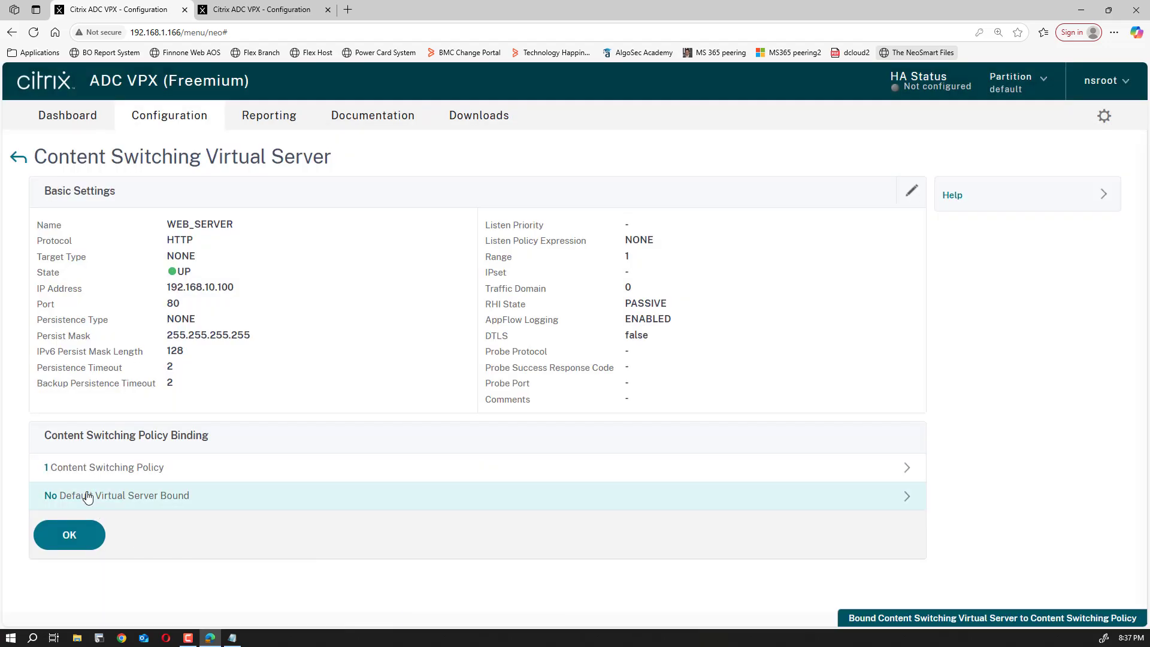
Add a binding for CS_GREEN_SERVER_POLICY with priority 110 and finish the WEB_SERVER configuration.
{"action": "left_click", "coordinate": [78, 471]}
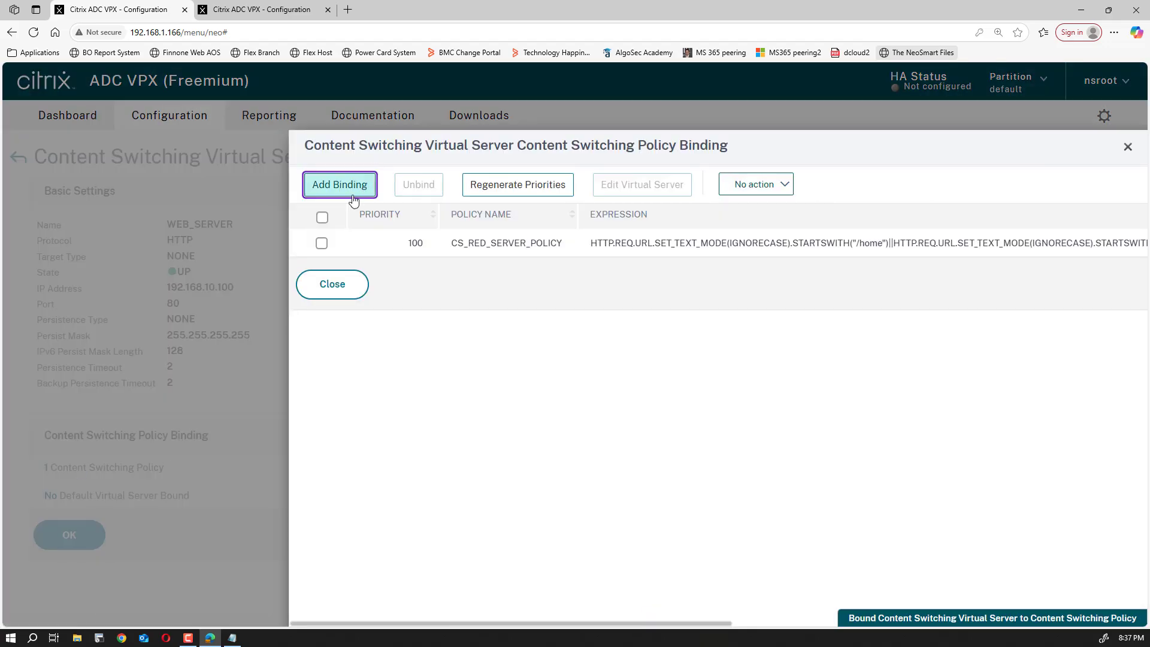
{"action": "left_click", "coordinate": [322, 242]}
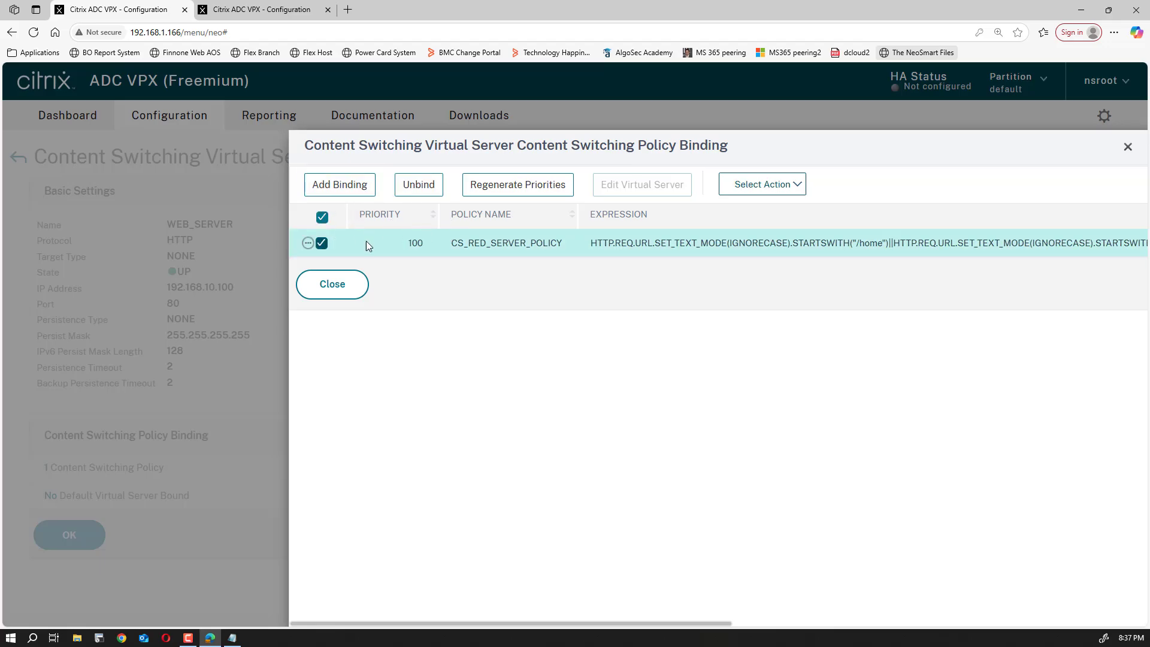
{"action": "left_click", "coordinate": [322, 240]}
{"action": "left_click", "coordinate": [326, 220]}
{"action": "left_click", "coordinate": [326, 219]}
{"action": "left_click", "coordinate": [340, 184]}
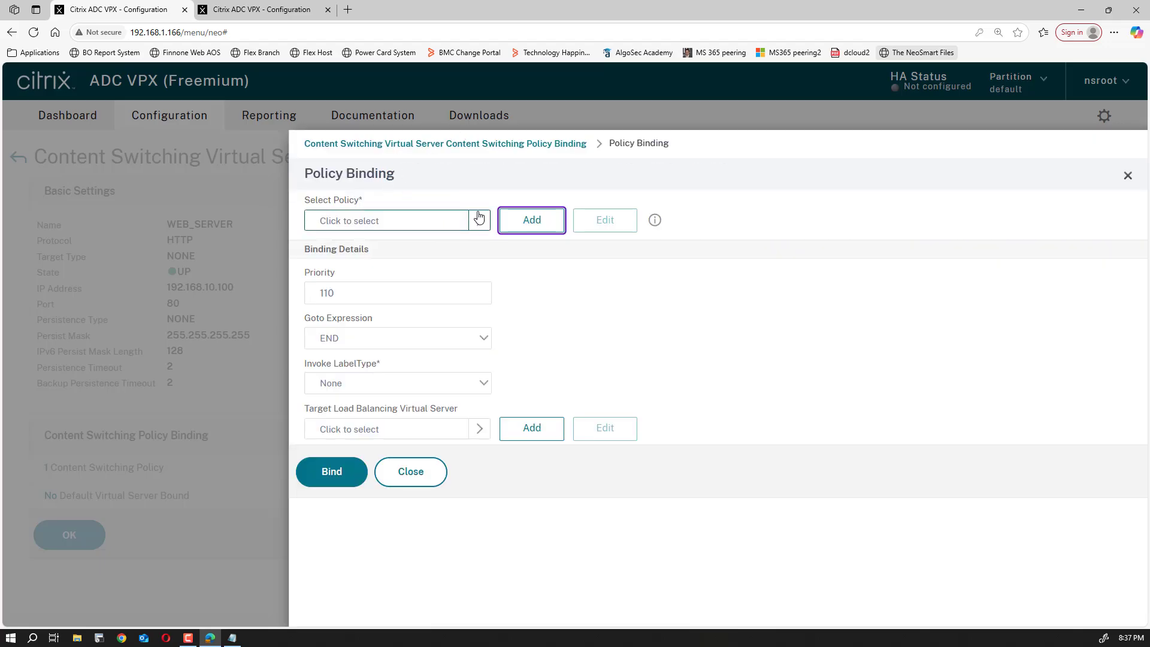
{"action": "left_click", "coordinate": [478, 220]}
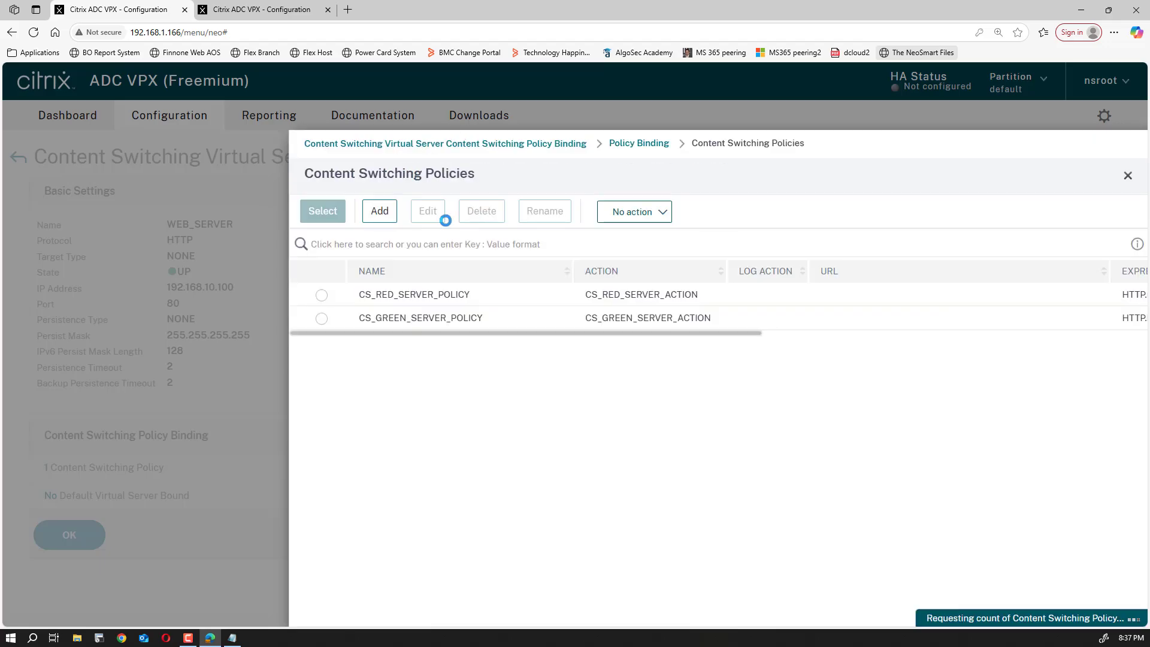
{"action": "left_click", "coordinate": [322, 318]}
{"action": "left_click", "coordinate": [328, 222]}
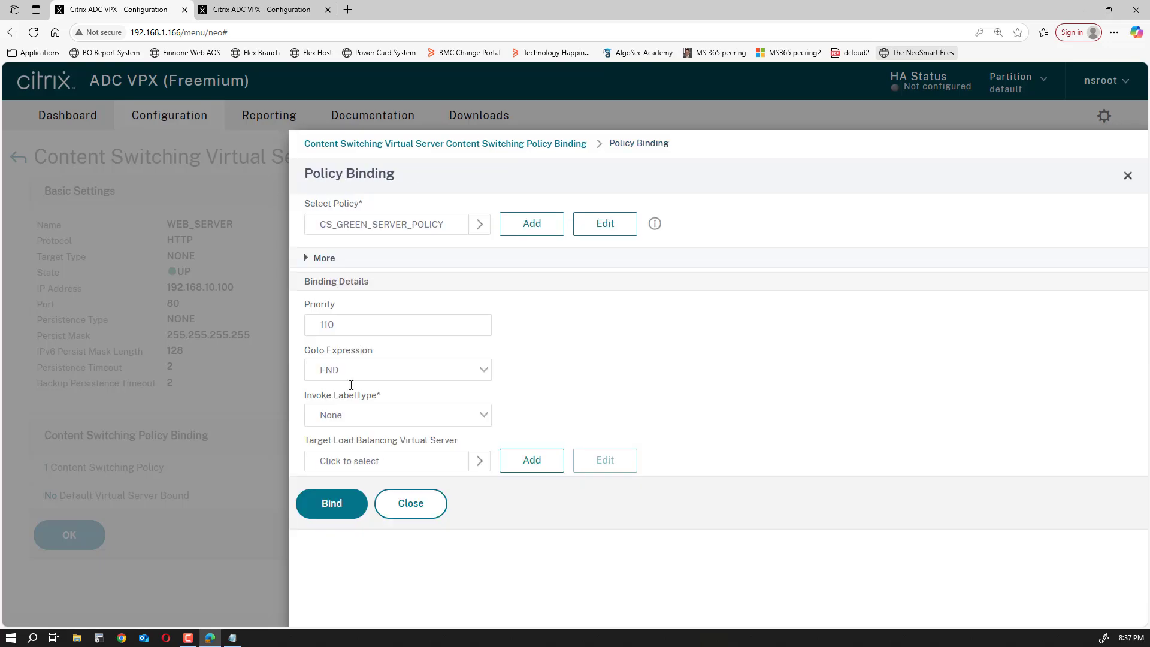
{"action": "left_click", "coordinate": [349, 505]}
{"action": "left_click", "coordinate": [333, 338]}
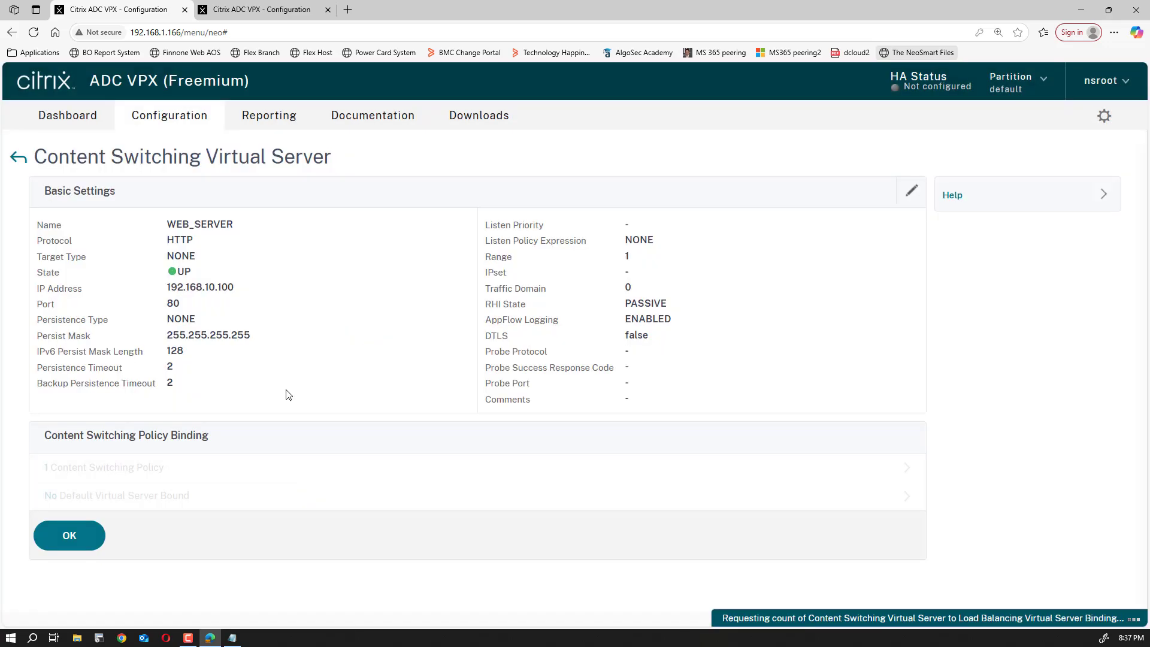
{"action": "left_click", "coordinate": [84, 535]}
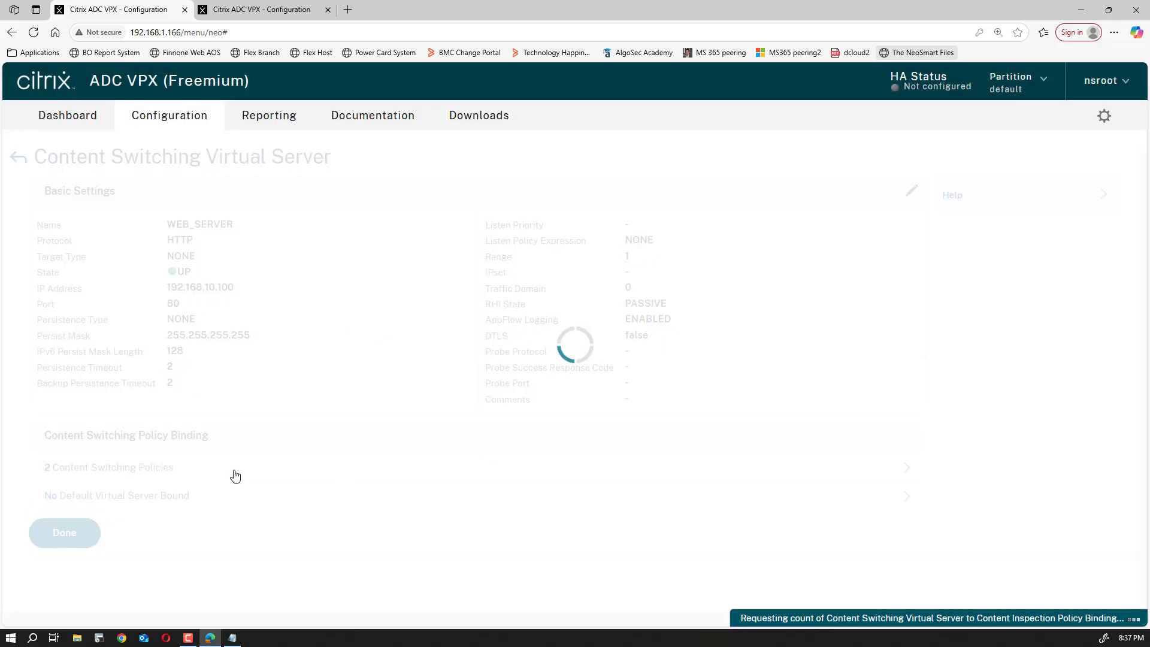
{"action": "left_click", "coordinate": [71, 536]}
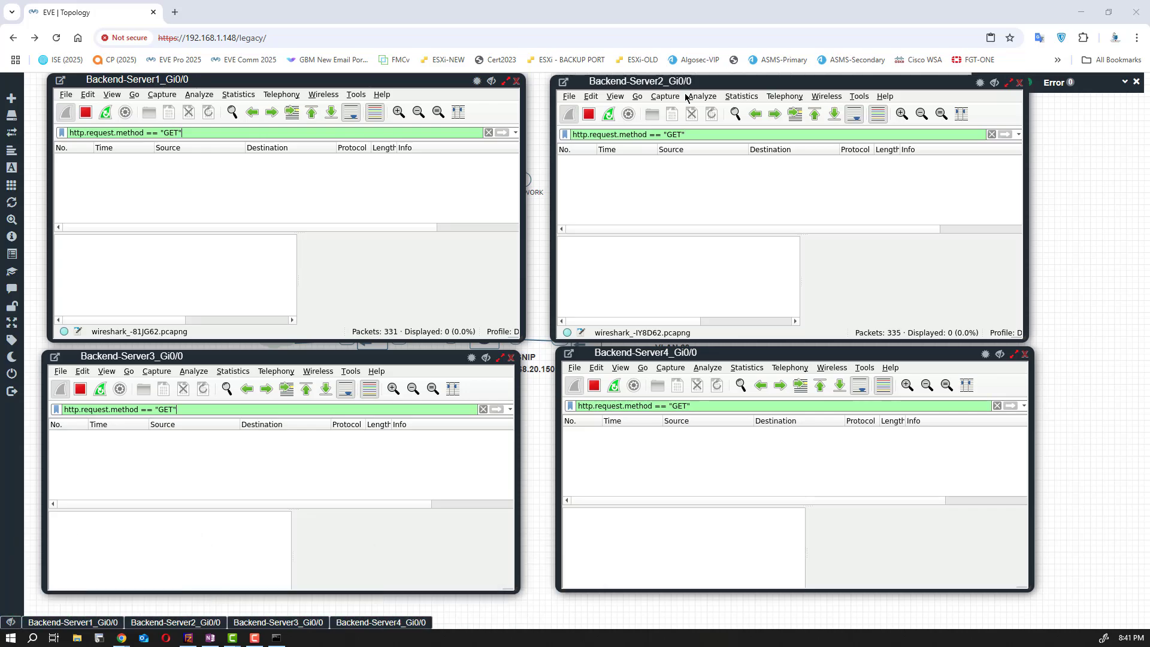
Align the Backend-Server2 capture window with Backend-Server1's and place a shortened new incognito browser window between the four captures.
{"action": "mouse_move", "coordinate": [701, 82]}
{"action": "left_mouse_down"}
{"action": "mouse_move", "coordinate": [578, 201]}
{"action": "mouse_move", "coordinate": [695, 166]}
{"action": "mouse_move", "coordinate": [711, 148]}
{"action": "mouse_move", "coordinate": [713, 78]}
{"action": "left_mouse_up"}
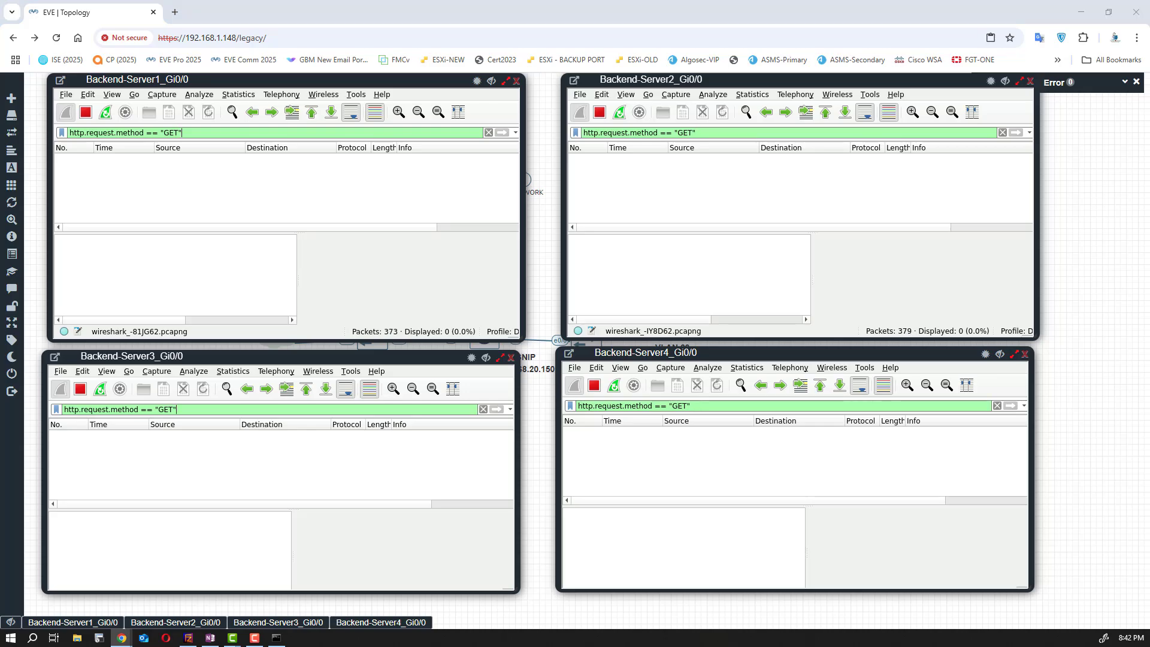
{"action": "key", "text": "ctrl+shift+n"}
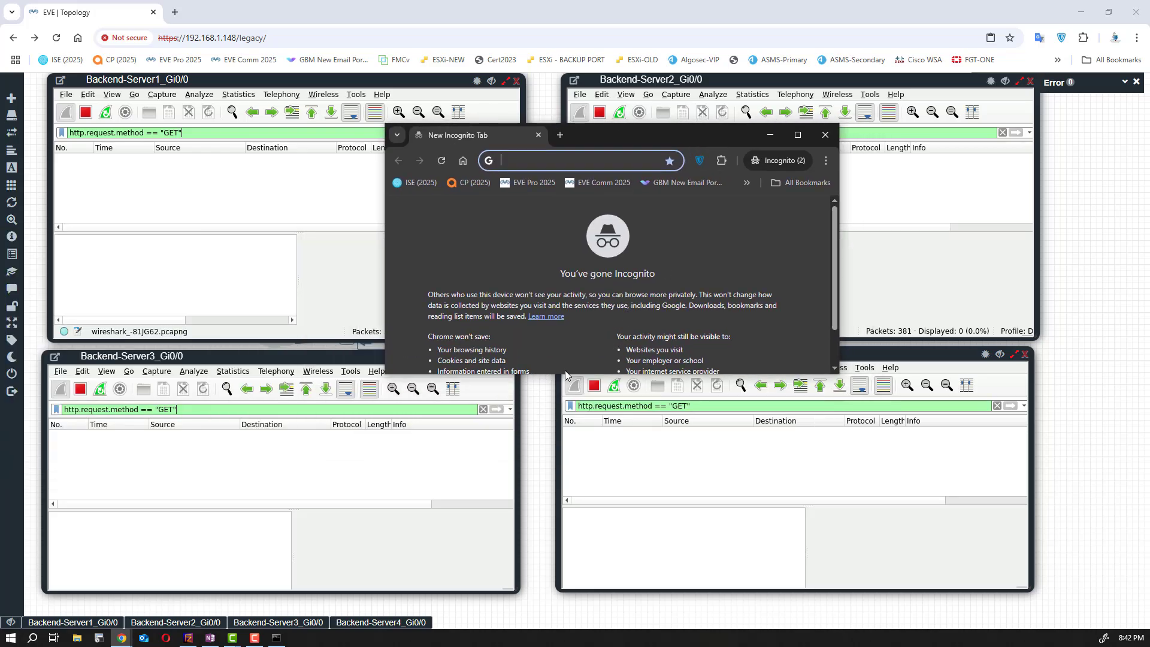
{"action": "left_click_drag", "start_coordinate": [549, 376], "coordinate": [550, 260]}
{"action": "left_click_drag", "start_coordinate": [613, 139], "coordinate": [534, 271]}
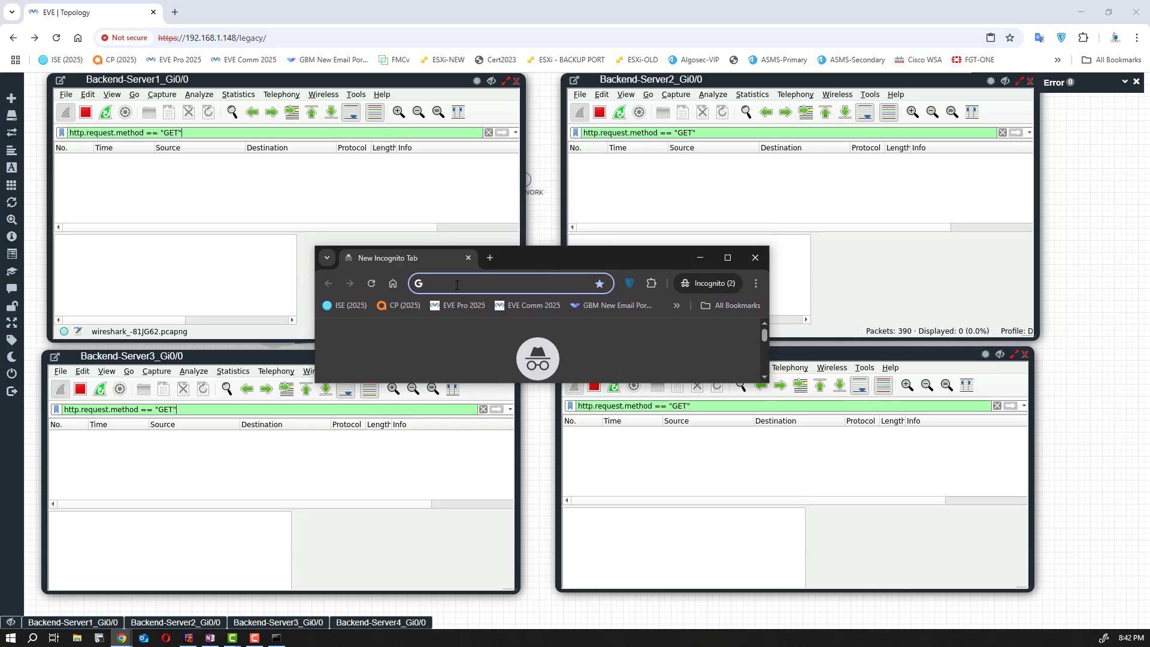
{"action": "type", "text": "http"}
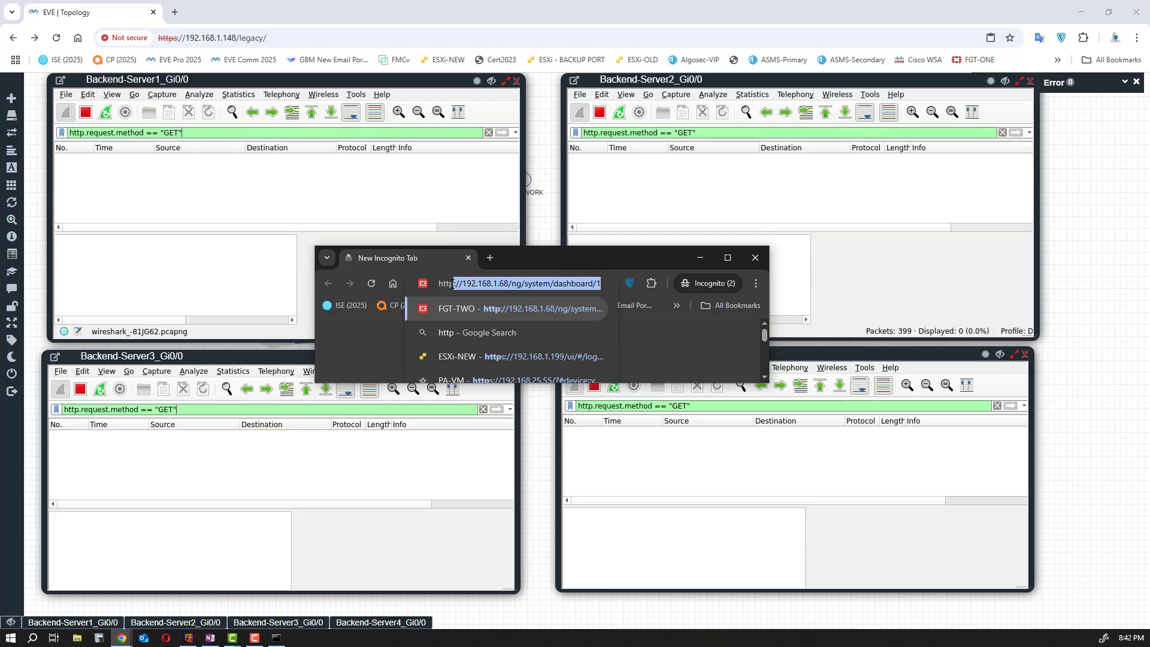
{"action": "type", "text": "://"}
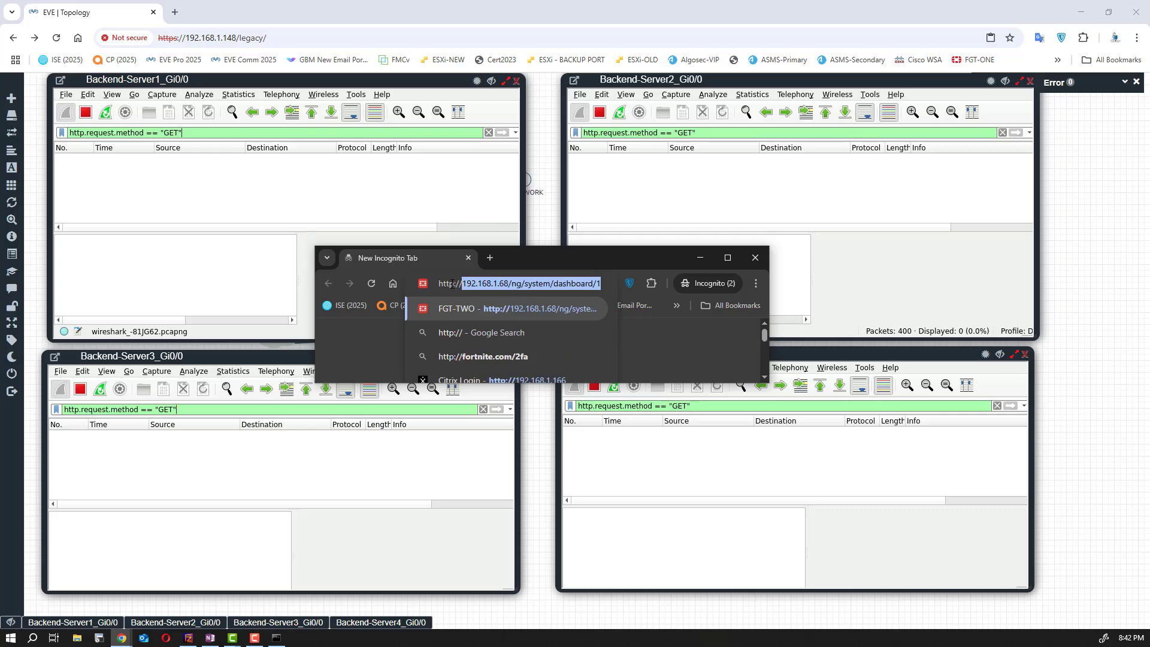
{"action": "type", "text": "192.168.10."}
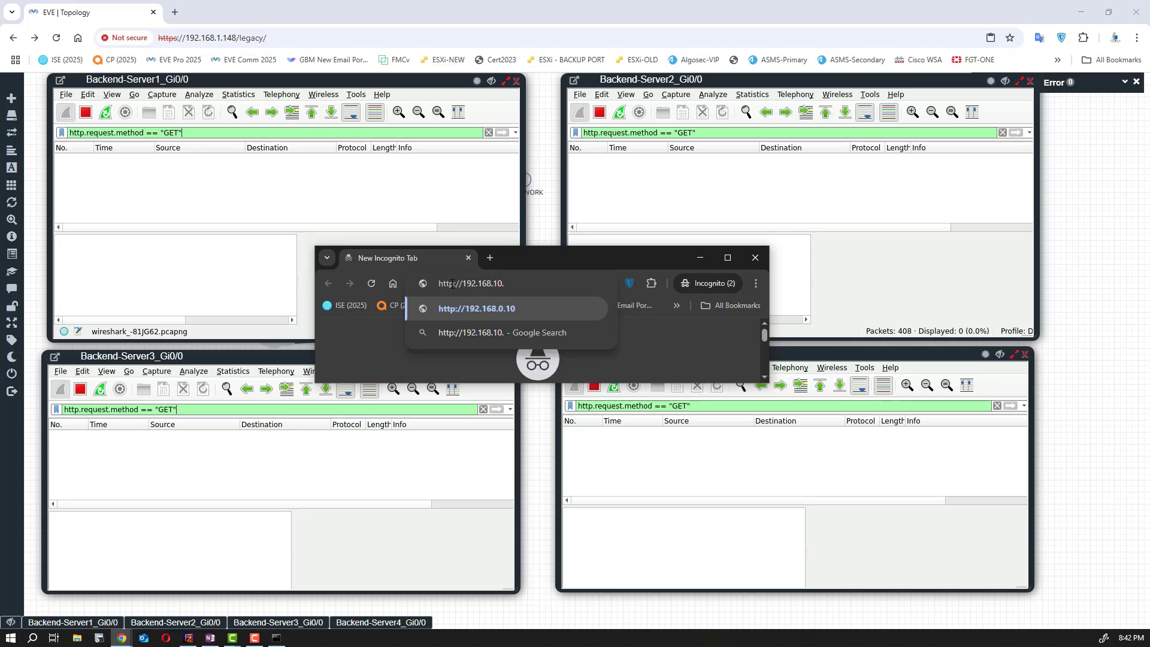
{"action": "type", "text": "100/"}
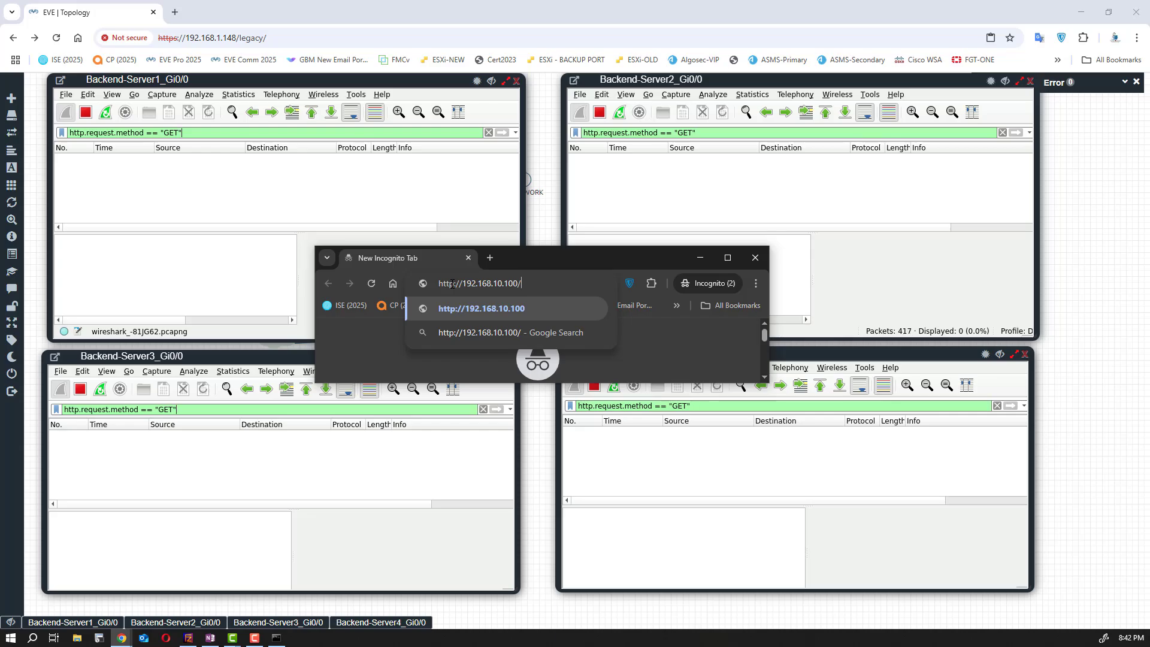
{"action": "type", "text": "login"}
{"action": "key", "text": "Return"}
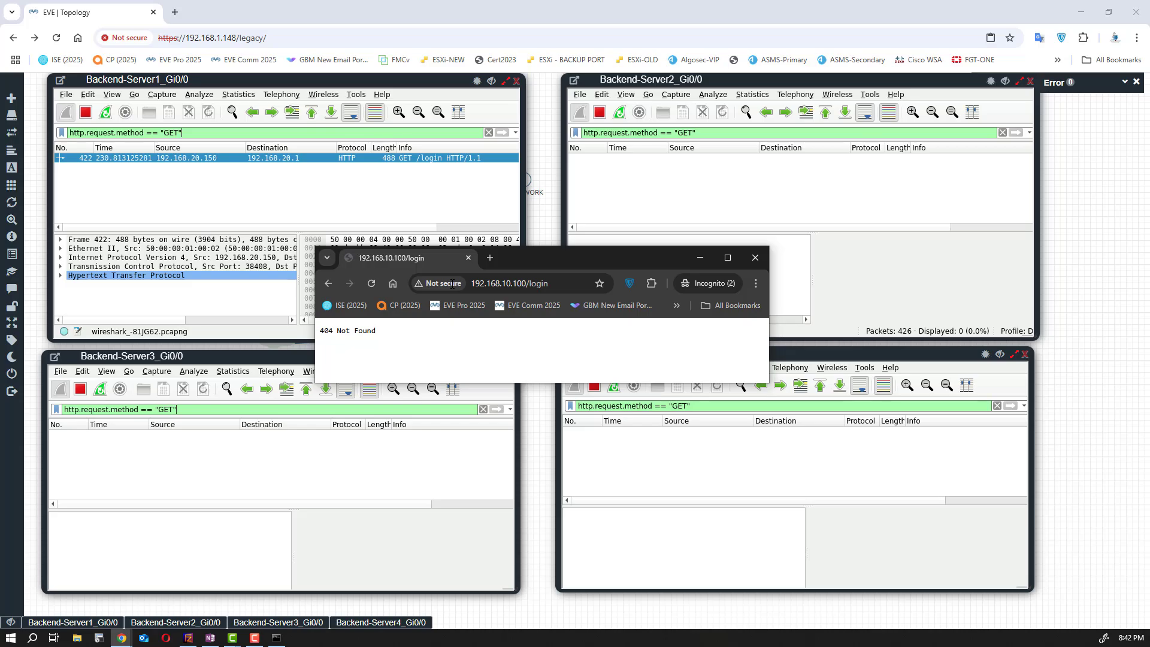
Separate the Backend-Server2 capture window from the Error panel, then widen the incognito window and place it between the four captures.
{"action": "mouse_move", "coordinate": [748, 80]}
{"action": "left_mouse_down"}
{"action": "mouse_move", "coordinate": [749, 159]}
{"action": "mouse_move", "coordinate": [744, 86]}
{"action": "left_mouse_up"}
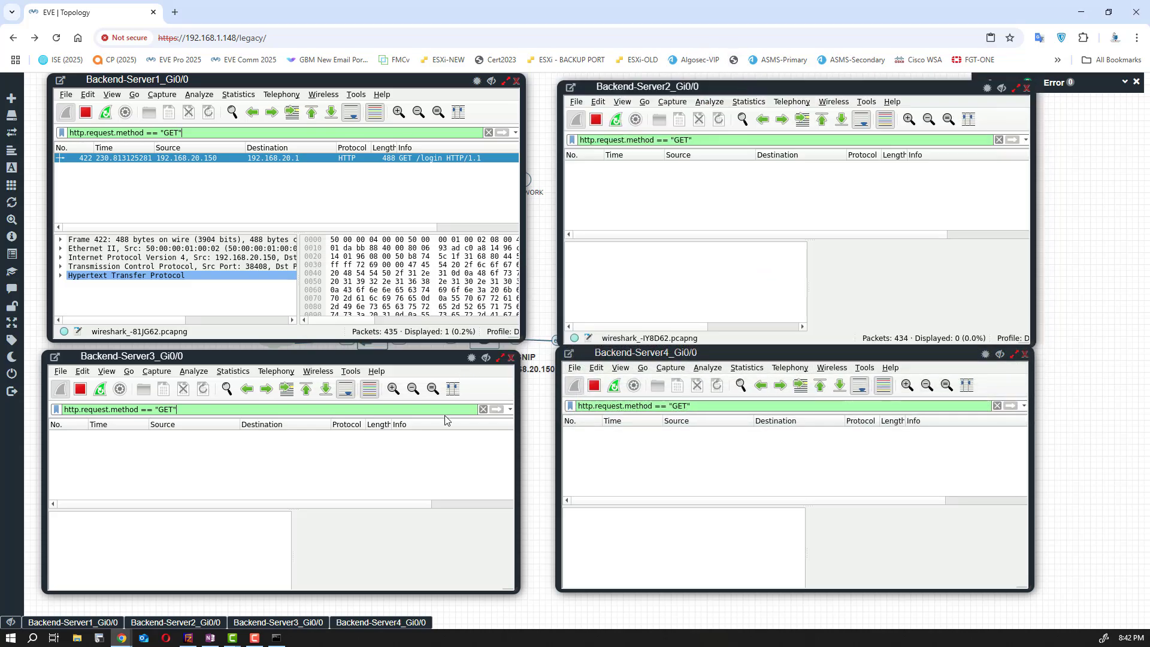
{"action": "key", "text": "alt+Tab"}
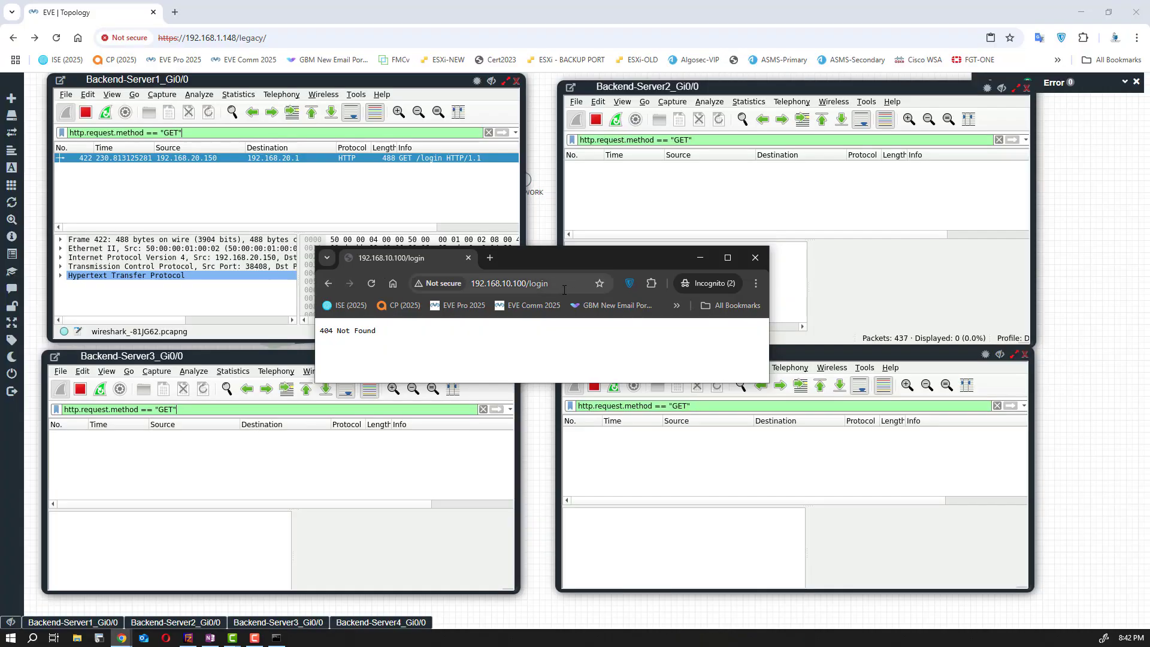
{"action": "left_click_drag", "start_coordinate": [573, 257], "coordinate": [581, 297]}
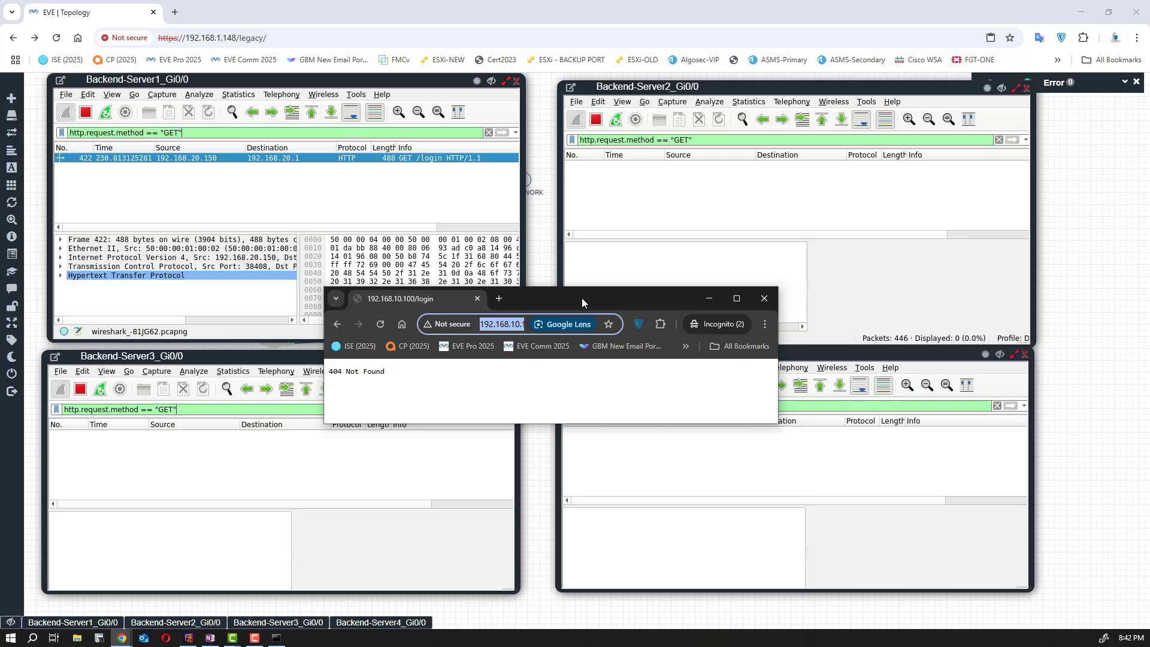
{"action": "left_click_drag", "start_coordinate": [778, 325], "coordinate": [936, 325]}
{"action": "left_click", "coordinate": [586, 327]}
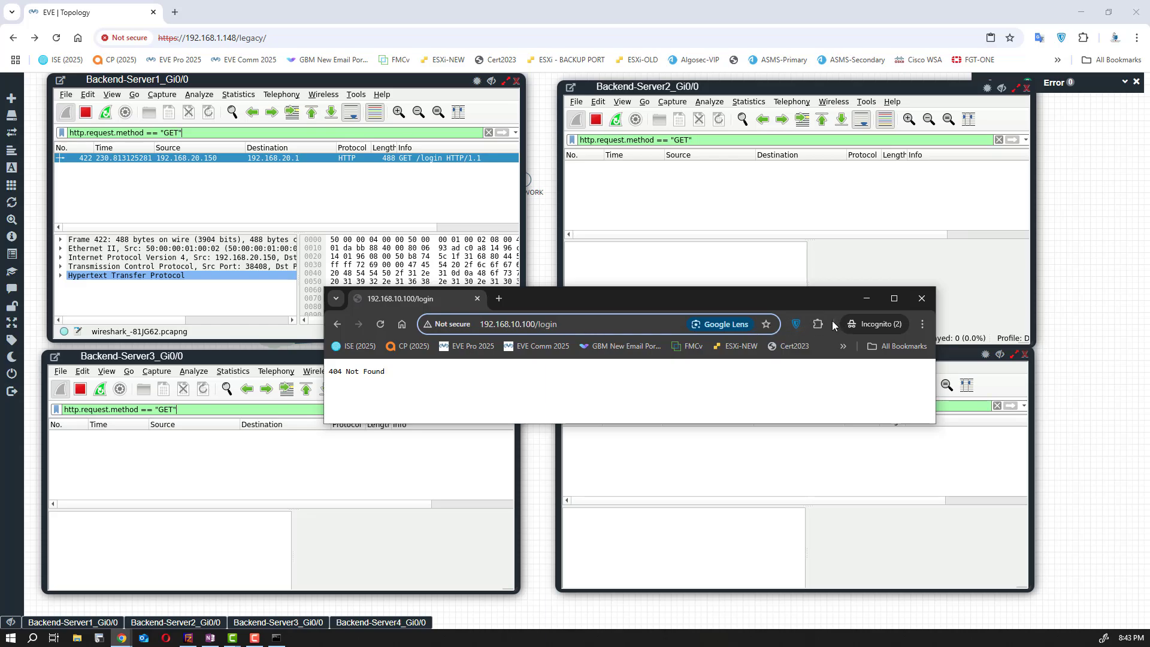
{"action": "left_click_drag", "start_coordinate": [720, 298], "coordinate": [682, 322]}
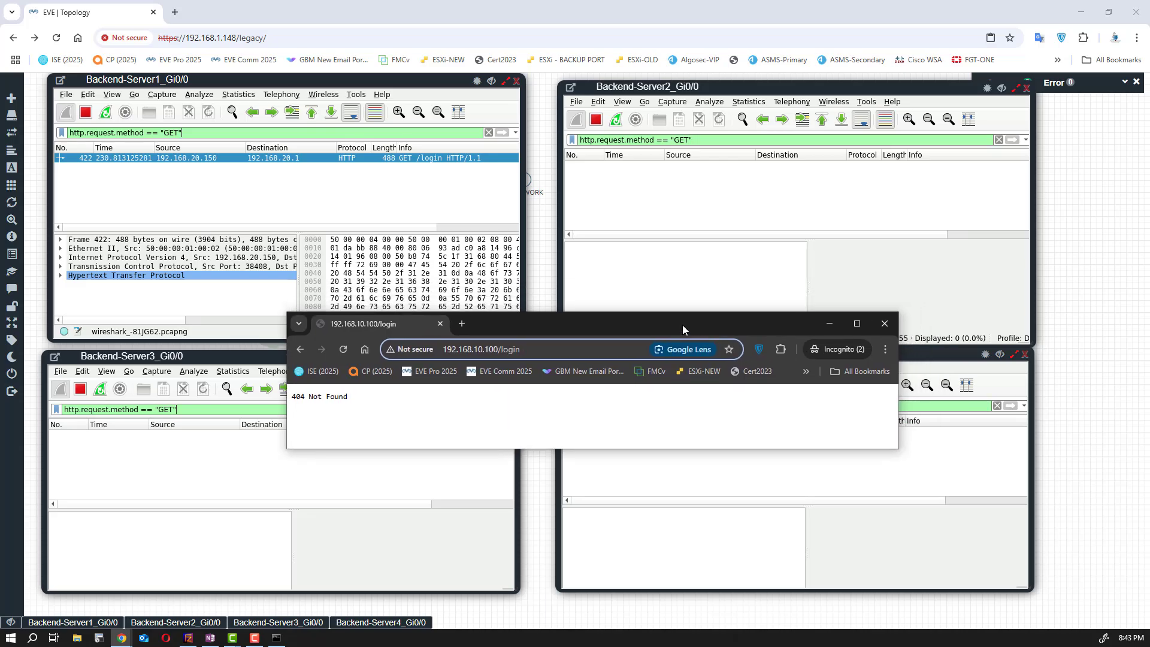
Reload the /login page three times and realign the Backend-Server2 capture window with Backend-Server1's.
{"action": "left_click", "coordinate": [347, 349]}
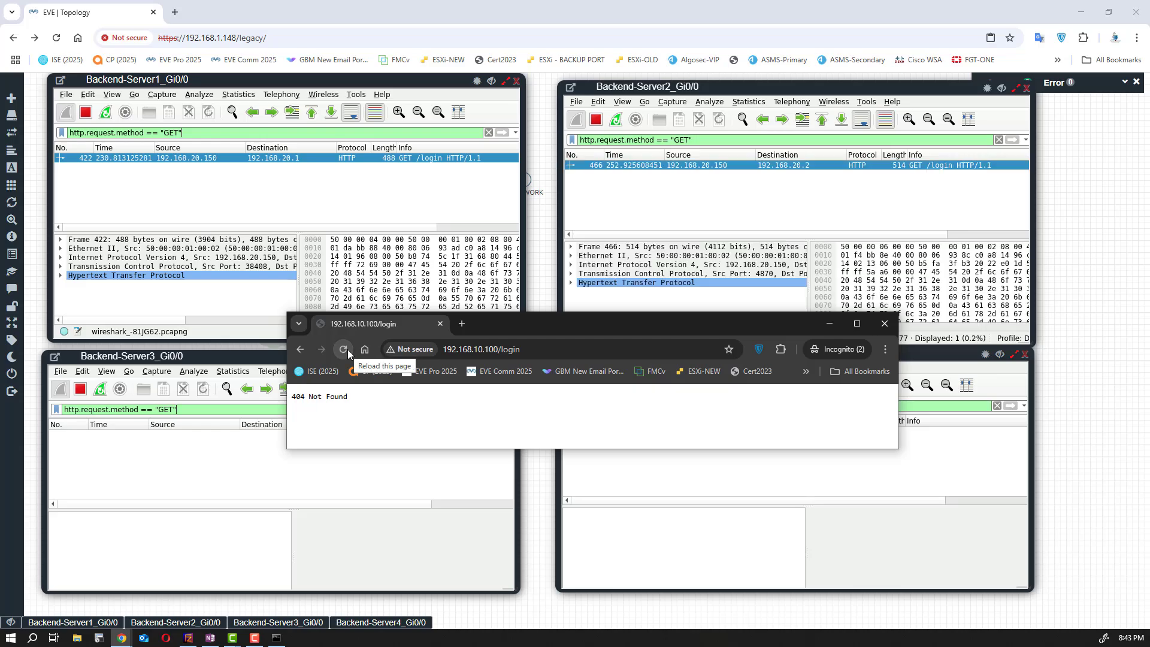
{"action": "left_click", "coordinate": [348, 350]}
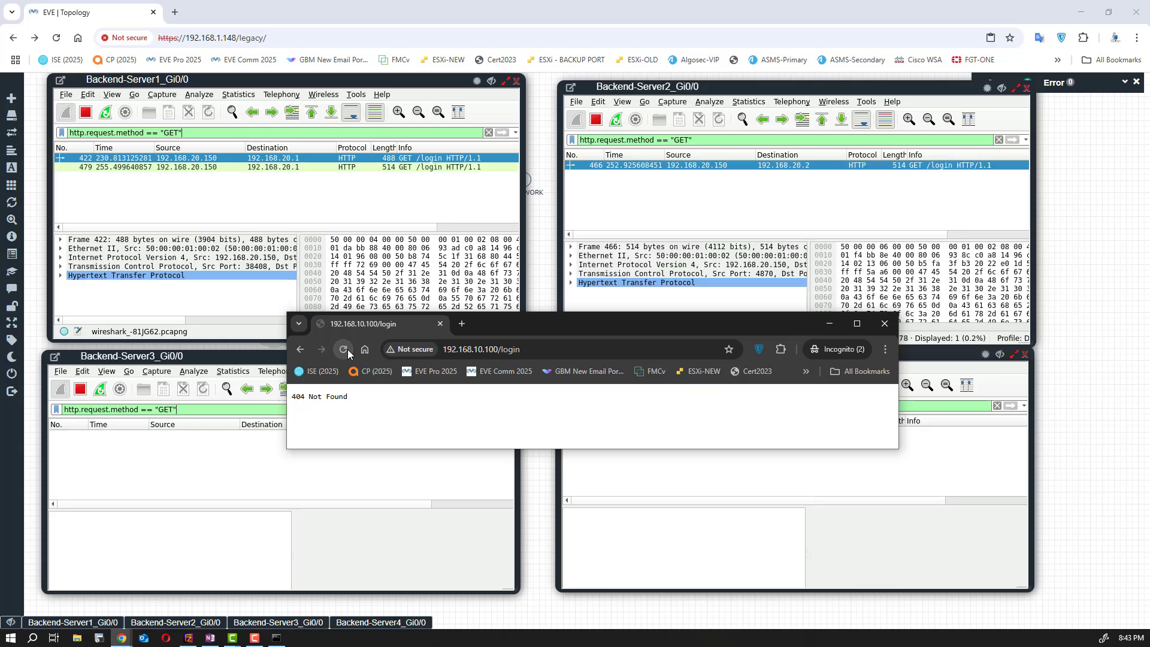
{"action": "left_click", "coordinate": [347, 350]}
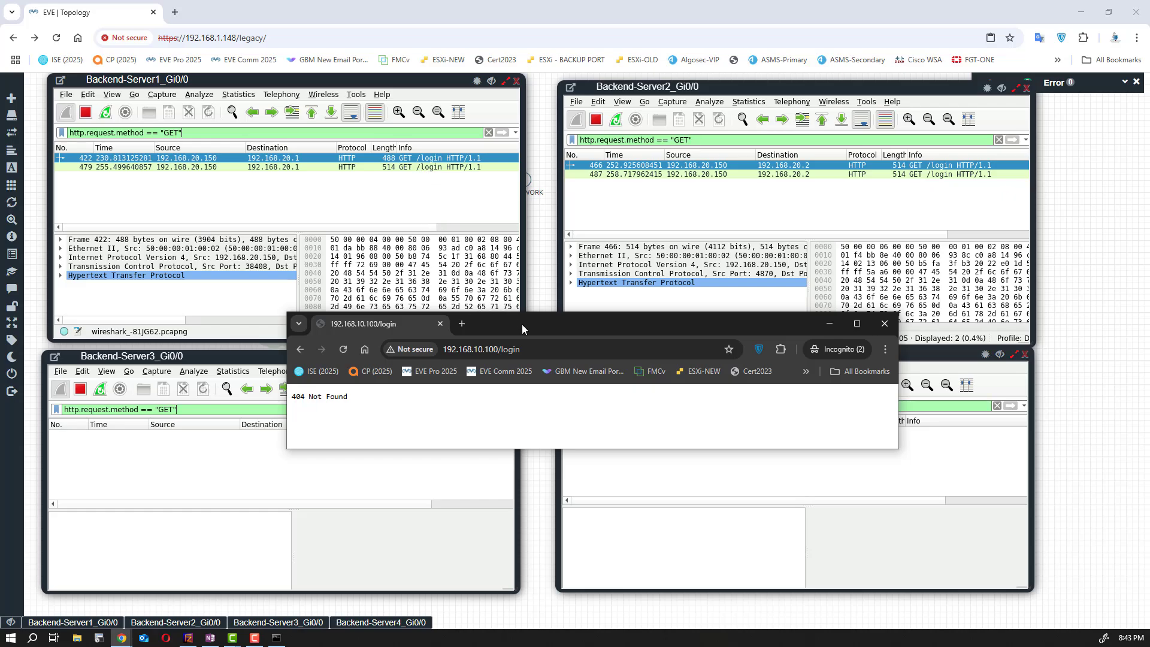
{"action": "mouse_move", "coordinate": [708, 88]}
{"action": "left_mouse_down"}
{"action": "mouse_move", "coordinate": [701, 173]}
{"action": "mouse_move", "coordinate": [702, 84]}
{"action": "left_mouse_up"}
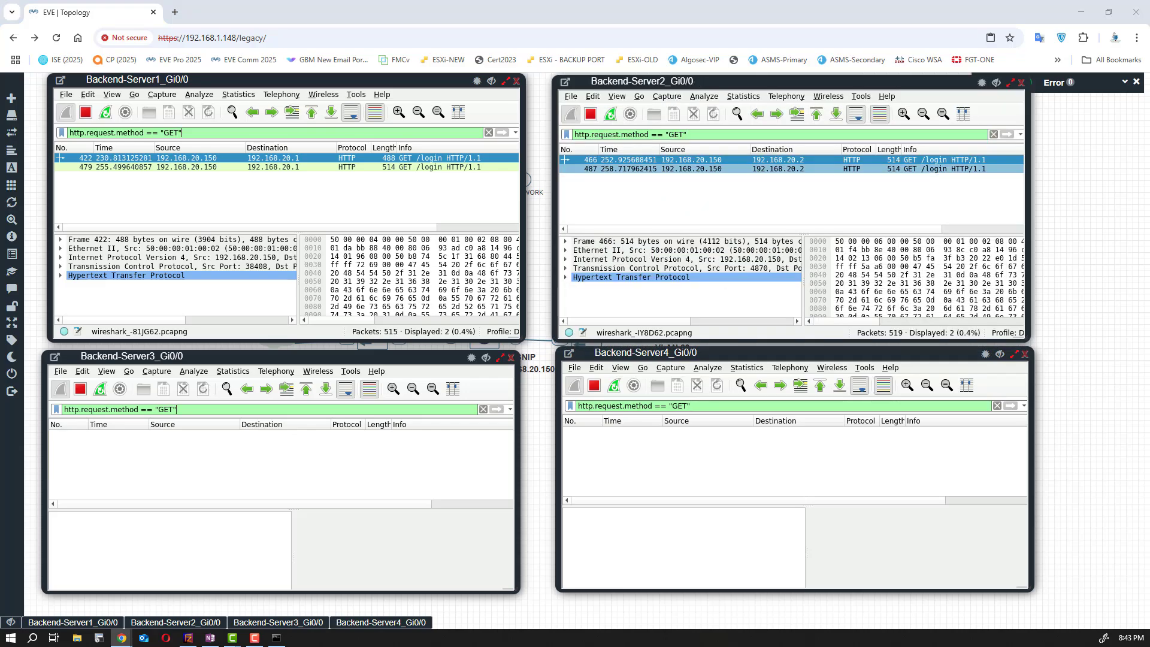
Change the requested path to 192.168.10.100/home in the incognito window and load it.
{"action": "key", "text": "alt+Tab"}
{"action": "left_click", "coordinate": [538, 352]}
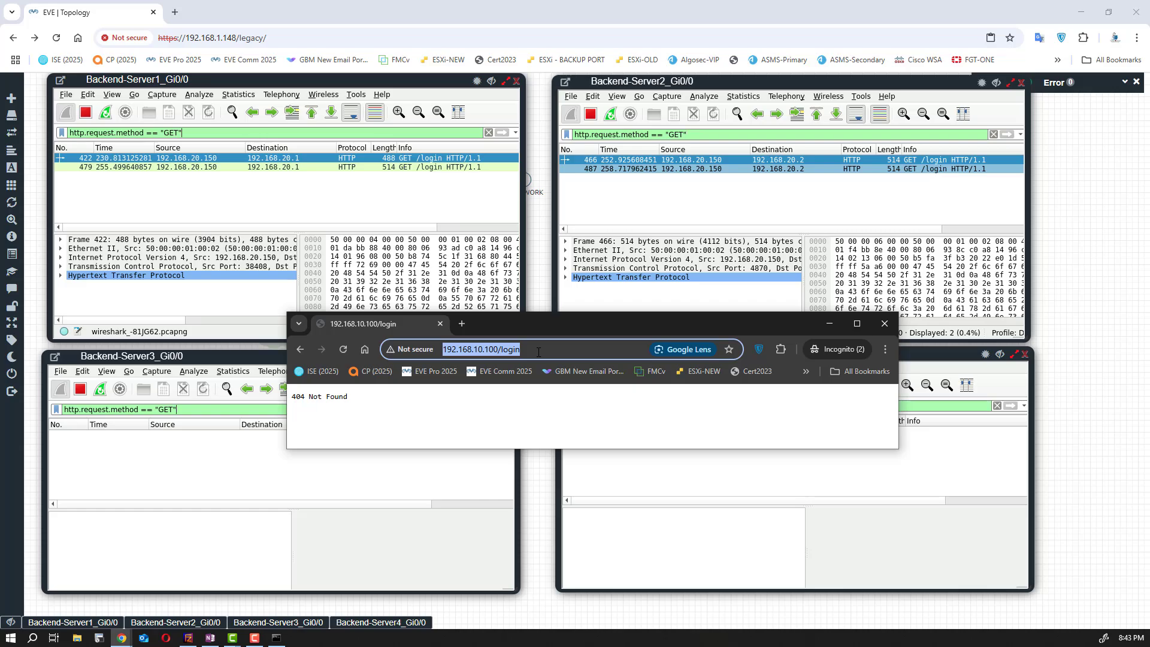
{"action": "left_click", "coordinate": [539, 352]}
{"action": "key", "text": "BackSpace"}
{"action": "key", "text": "BackSpace"}
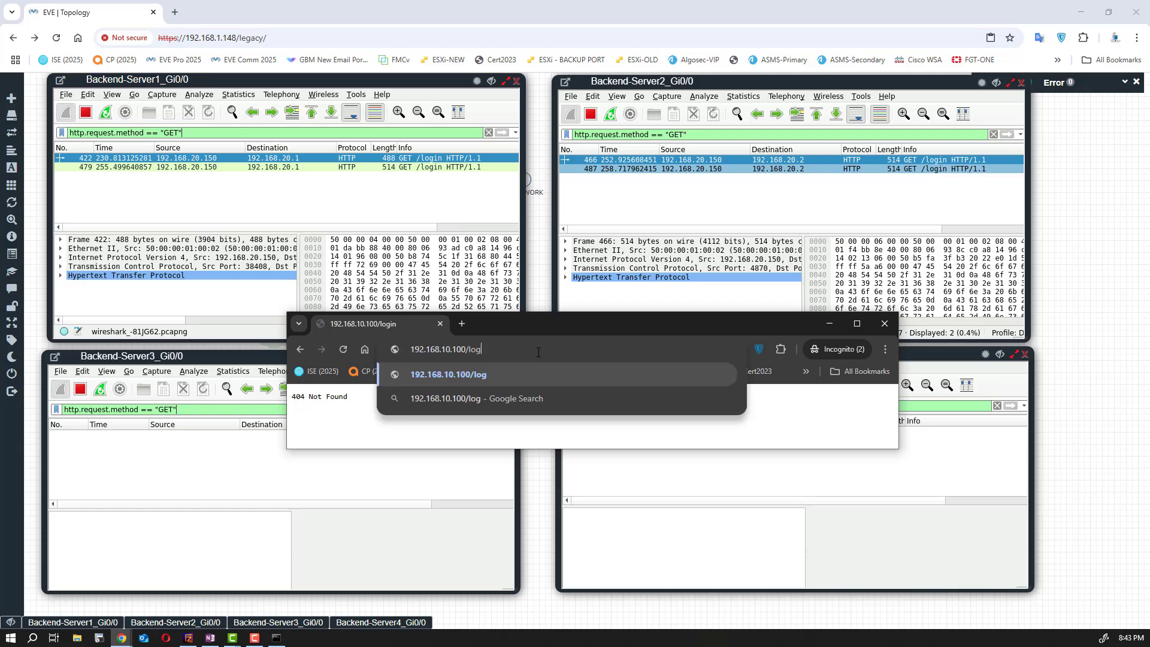
{"action": "key", "text": "BackSpace"}
{"action": "key", "text": "BackSpace"}
{"action": "key", "text": "BackSpace"}
{"action": "type", "text": "home"}
{"action": "key", "text": "Return"}
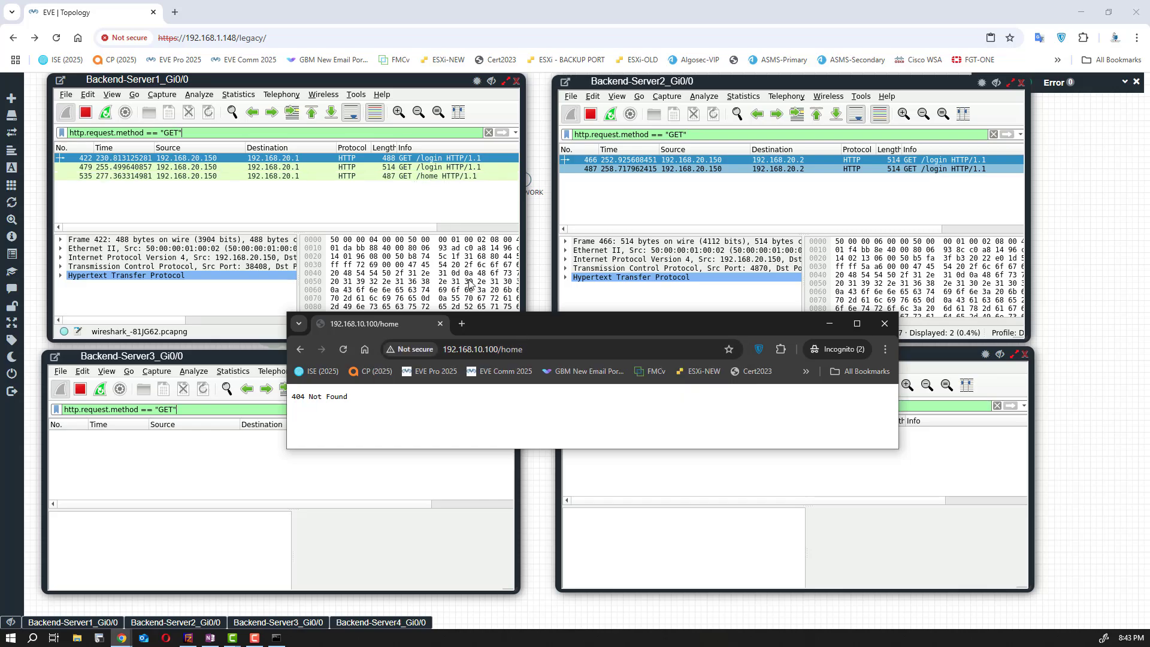
Repeat the request for 192.168.10.100/home to test load balancing between the backend servers.
{"action": "left_click", "coordinate": [553, 350]}
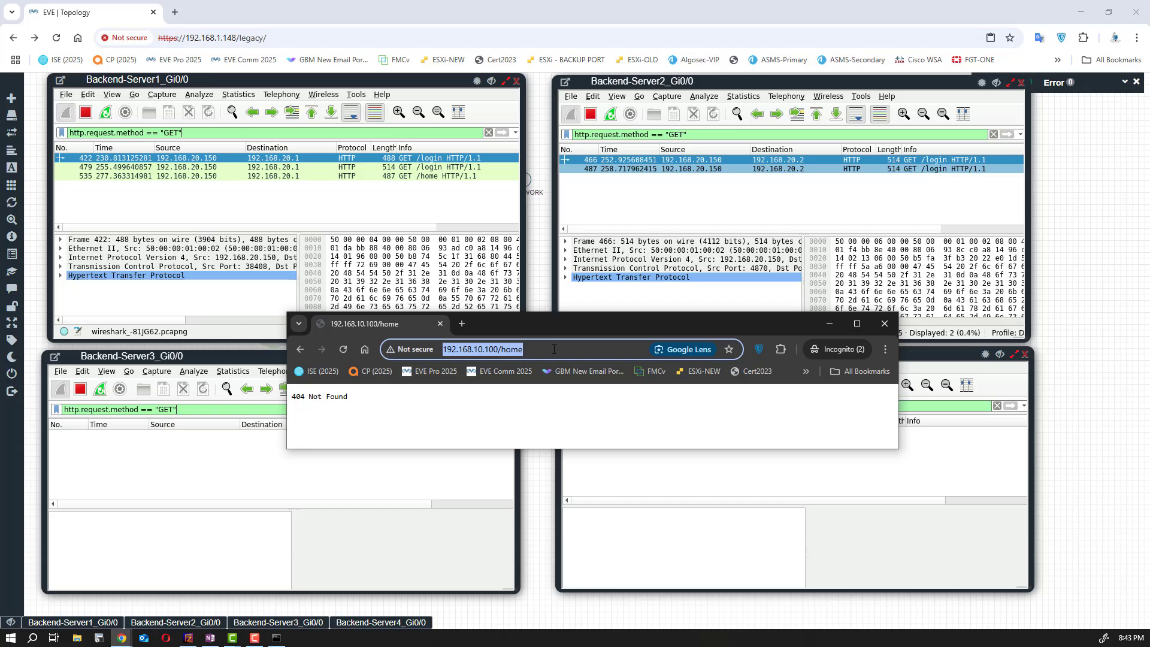
{"action": "key", "text": "Return"}
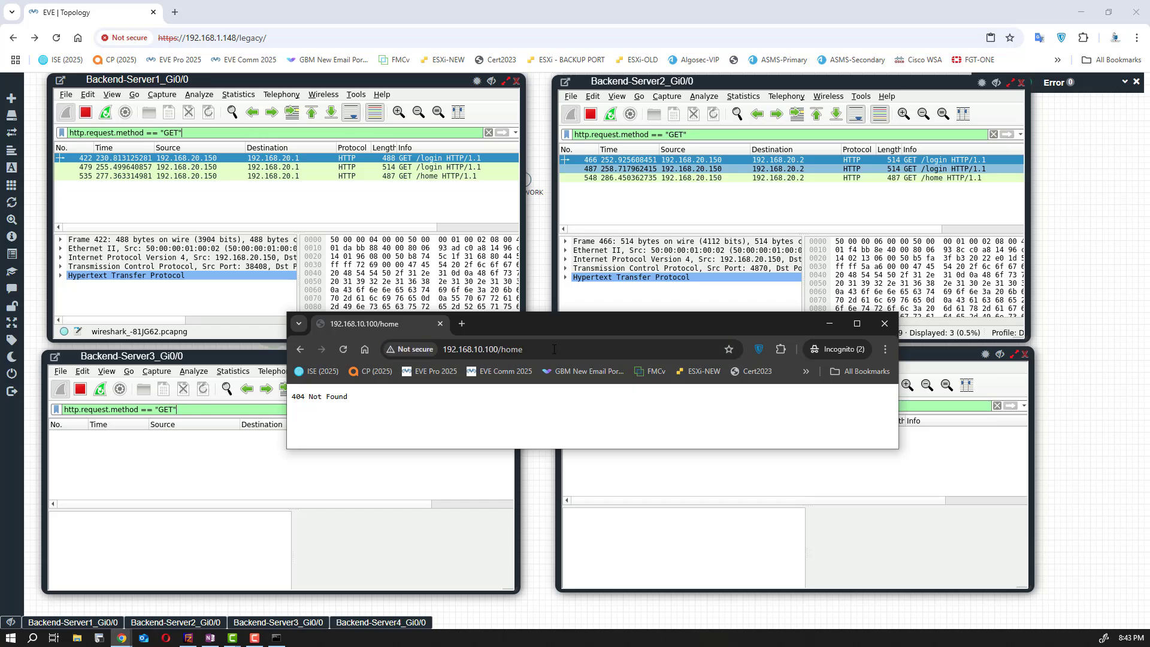
{"action": "left_click", "coordinate": [343, 350]}
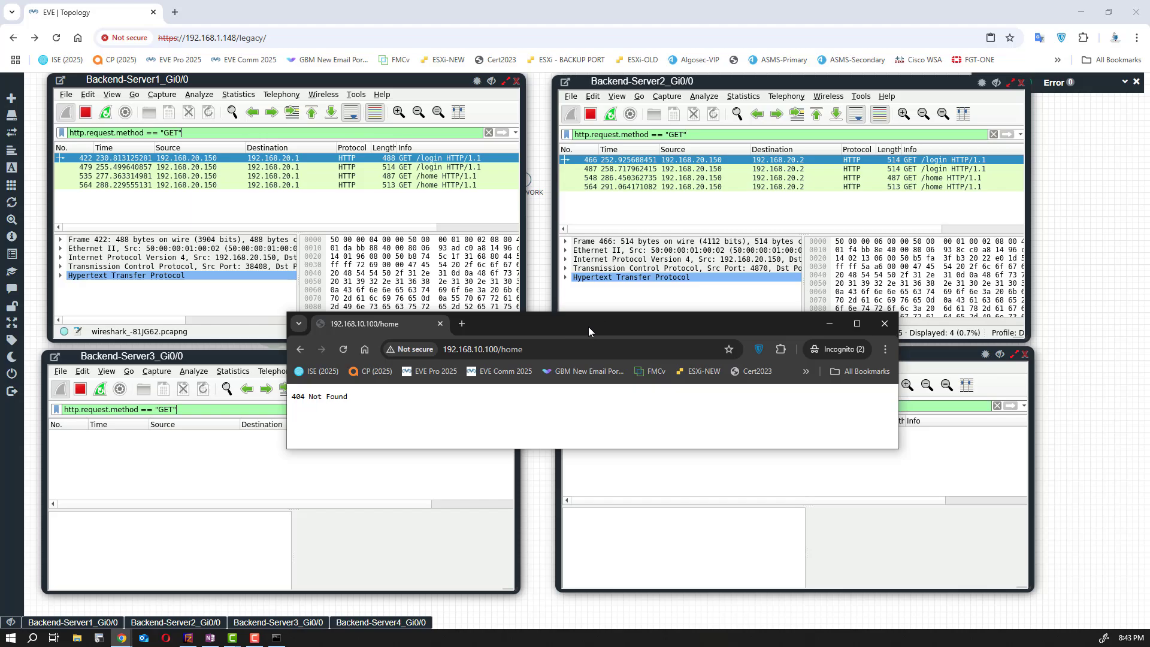
Move the incognito window off the Backend-Server3 and Backend-Server4 captures and align Backend-Server4's capture window beneath Backend-Server2's.
{"action": "left_click_drag", "start_coordinate": [588, 326], "coordinate": [554, 182]}
{"action": "left_click", "coordinate": [719, 354]}
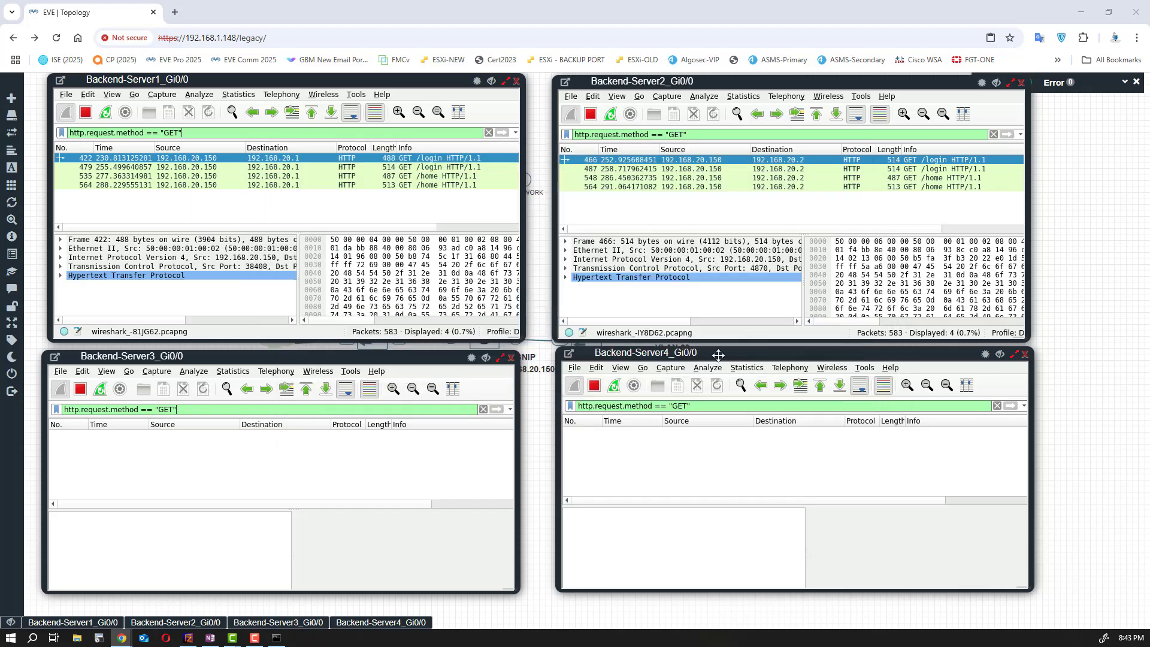
{"action": "left_click_drag", "start_coordinate": [718, 354], "coordinate": [715, 361]}
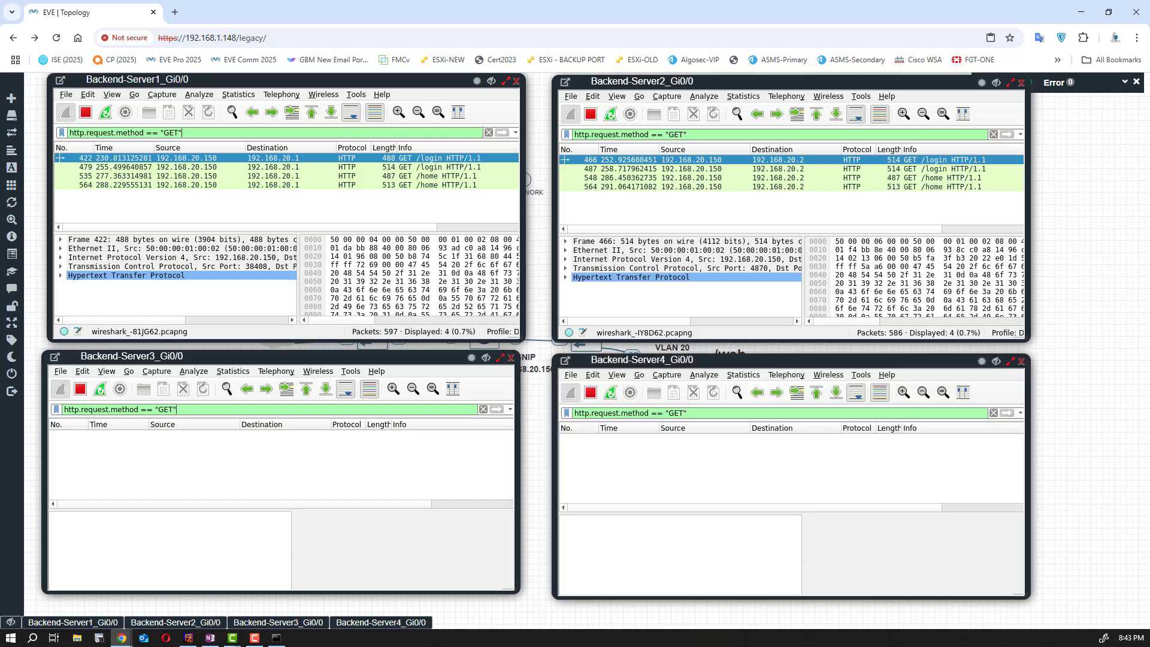
{"action": "key", "text": "alt+Tab"}
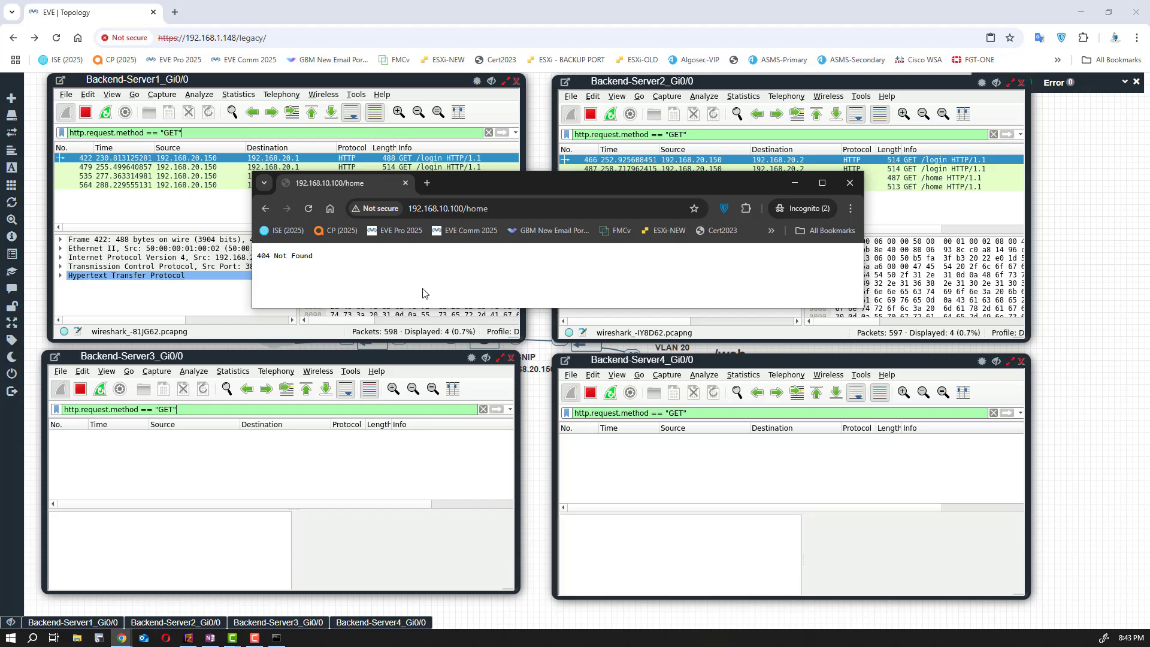
Change the requested path to 192.168.10.100/web in the incognito window and load it.
{"action": "left_click", "coordinate": [507, 208]}
{"action": "left_click", "coordinate": [507, 207]}
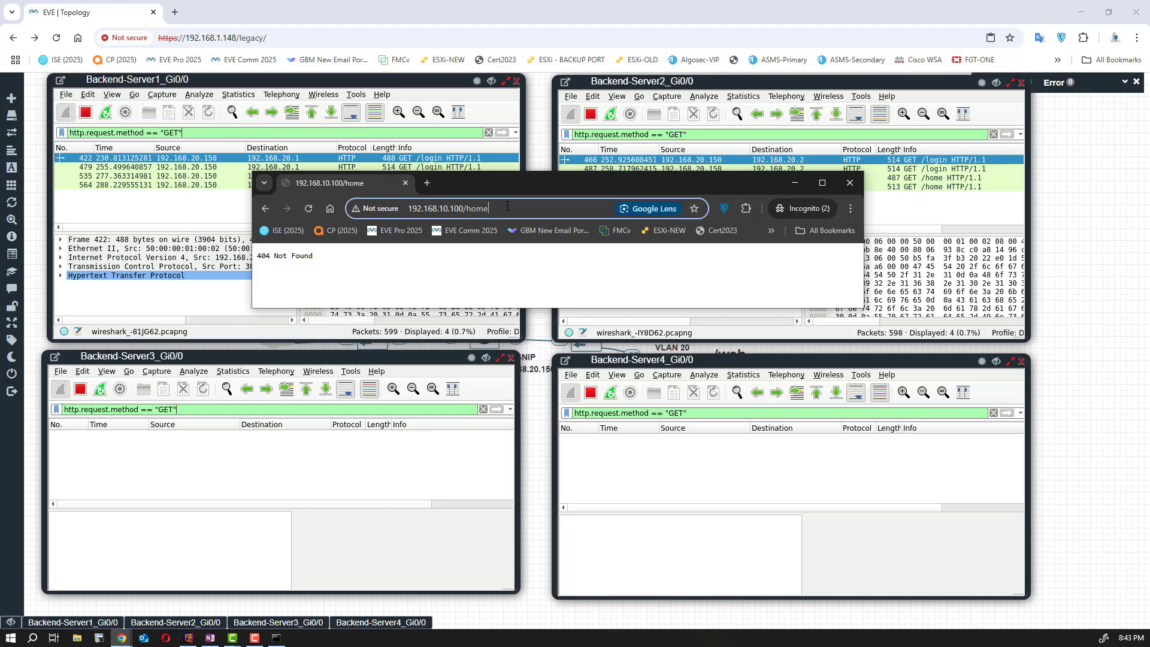
{"action": "key", "text": "BackSpace"}
{"action": "key", "text": "BackSpace"}
{"action": "key", "text": "BackSpace"}
{"action": "key", "text": "BackSpace"}
{"action": "type", "text": "web"}
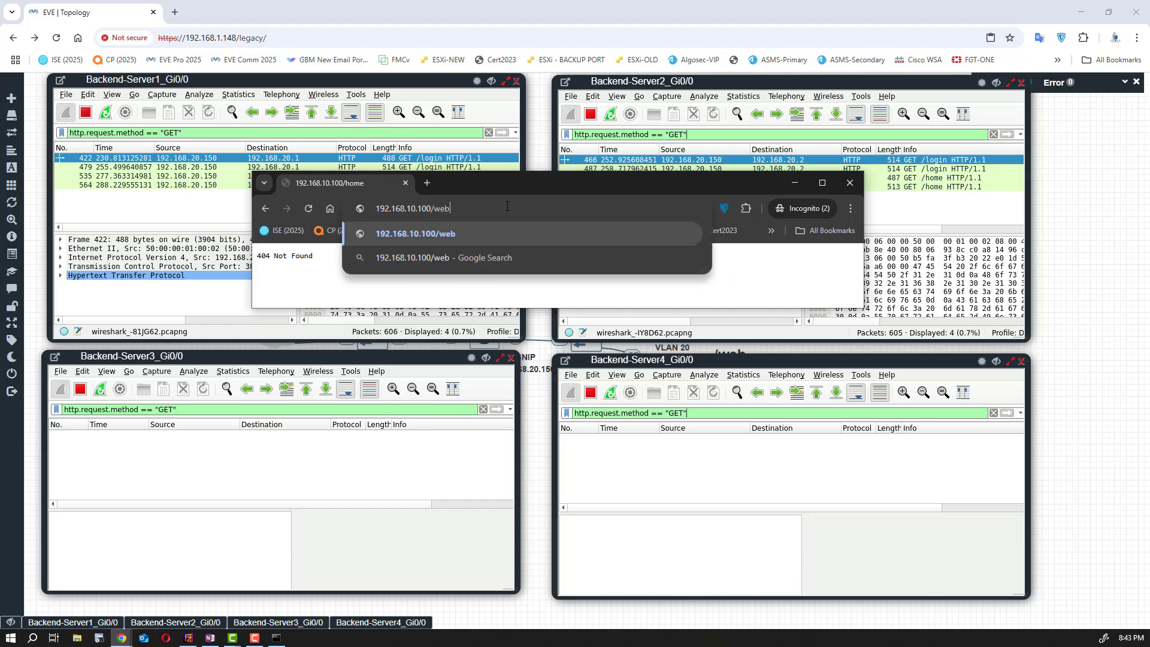
{"action": "key", "text": "Return"}
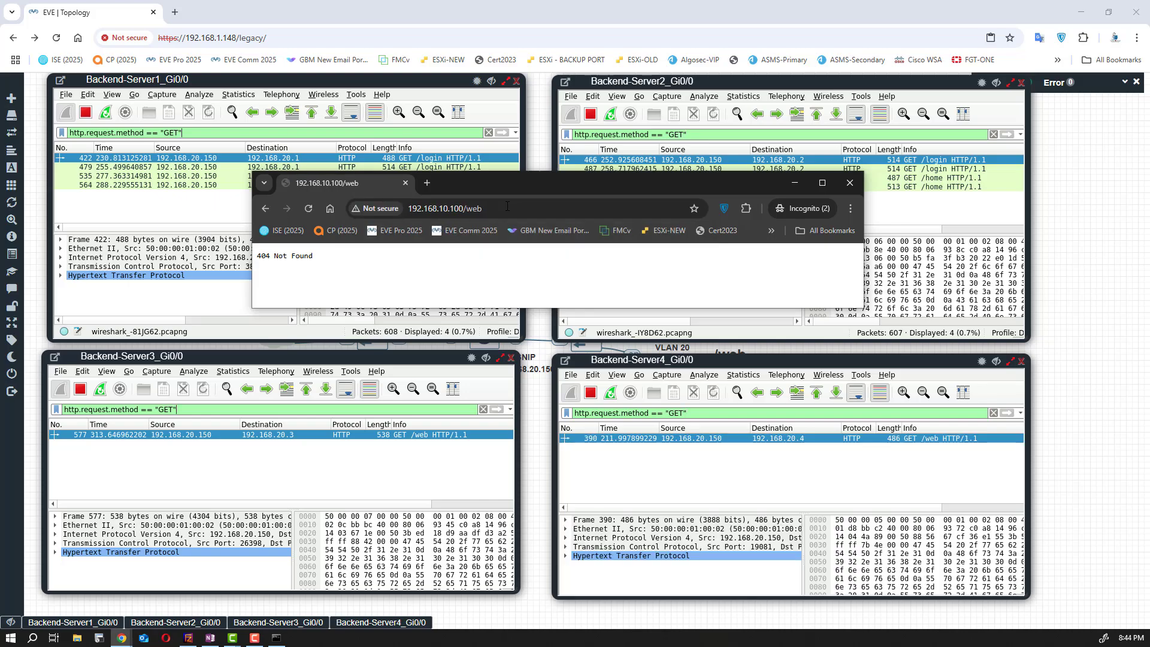
Repeat the request for 192.168.10.100/web four times to test distribution between Backend-Server3 and Backend-Server4.
{"action": "left_click", "coordinate": [507, 210]}
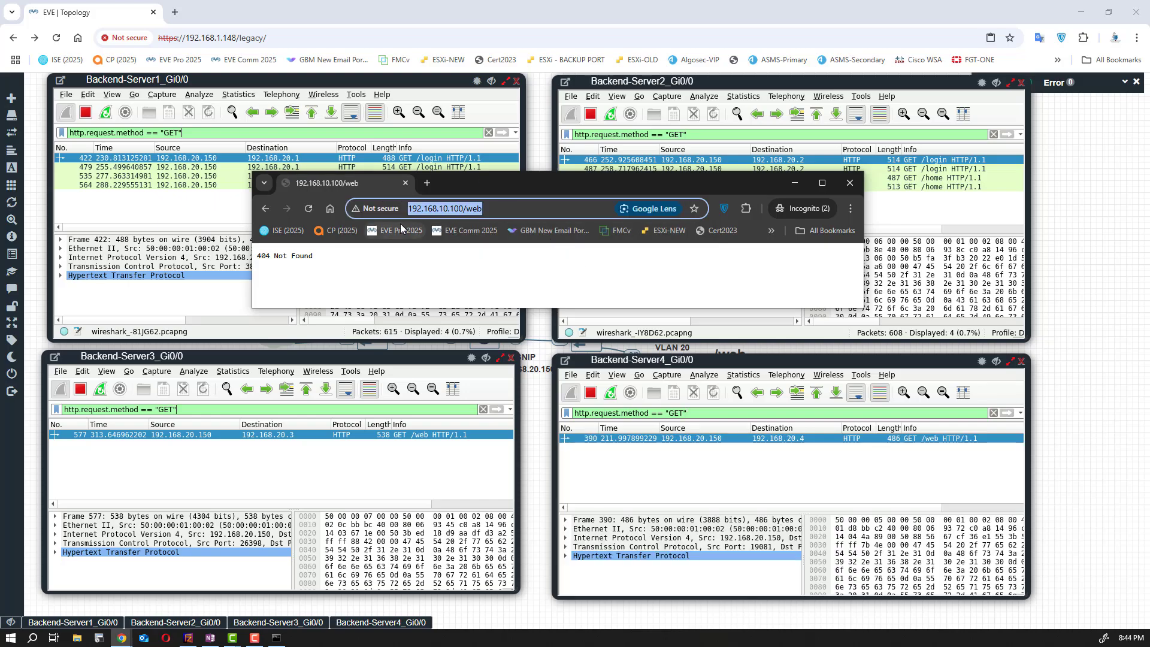
{"action": "key", "text": "Return"}
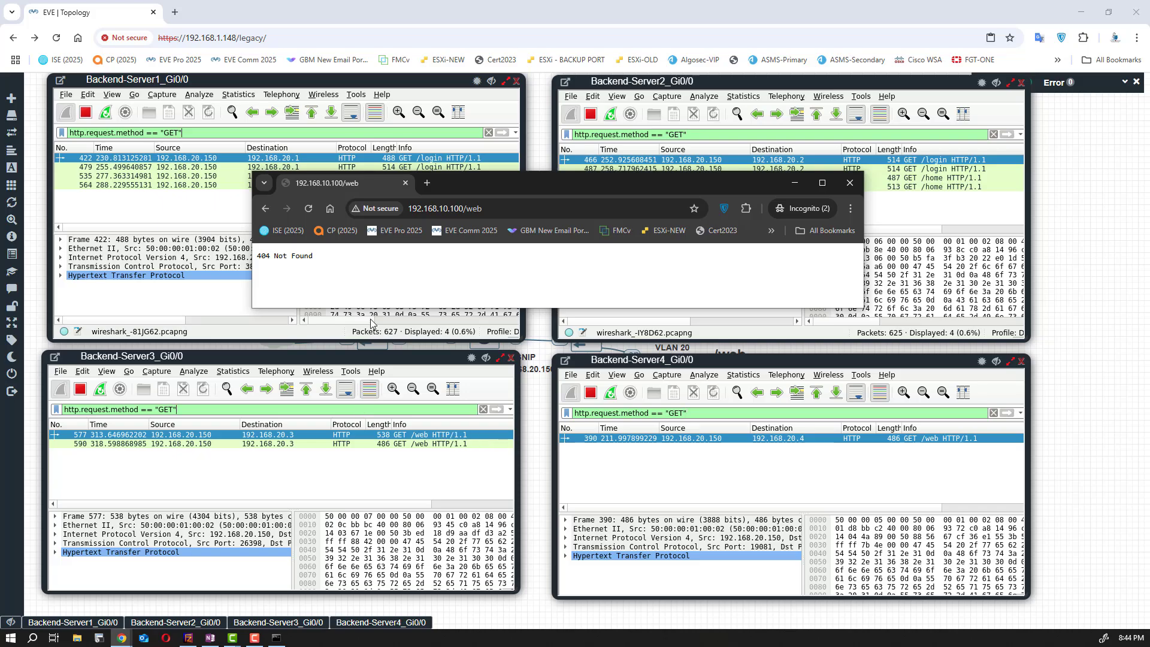
{"action": "left_click", "coordinate": [310, 208]}
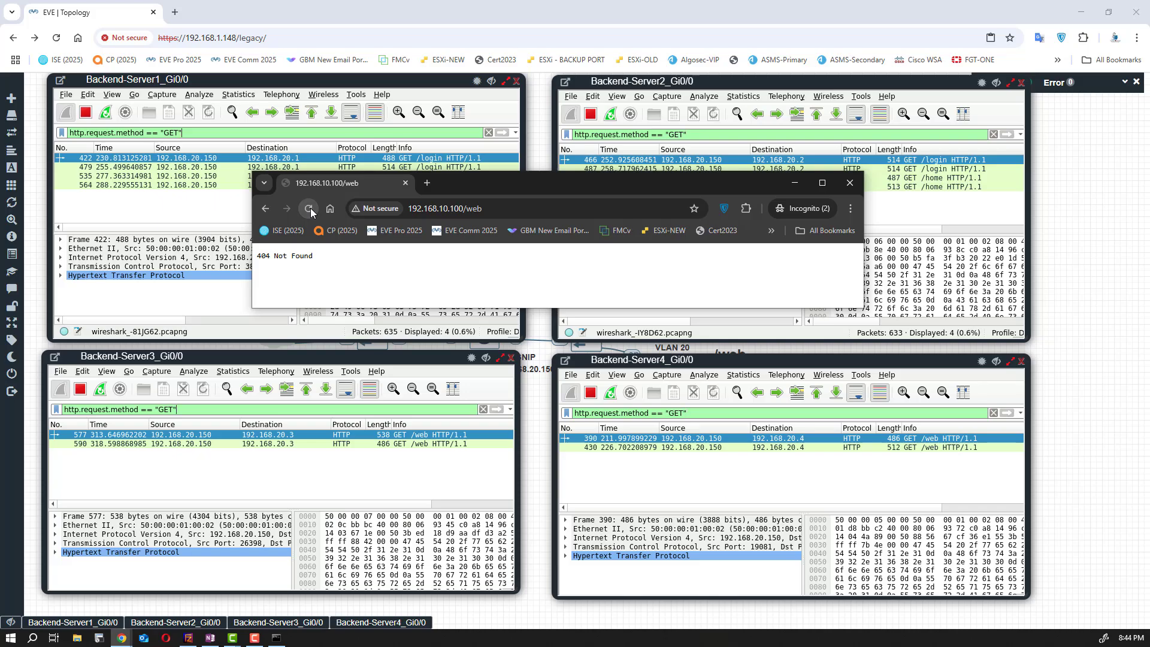
{"action": "left_click", "coordinate": [311, 207]}
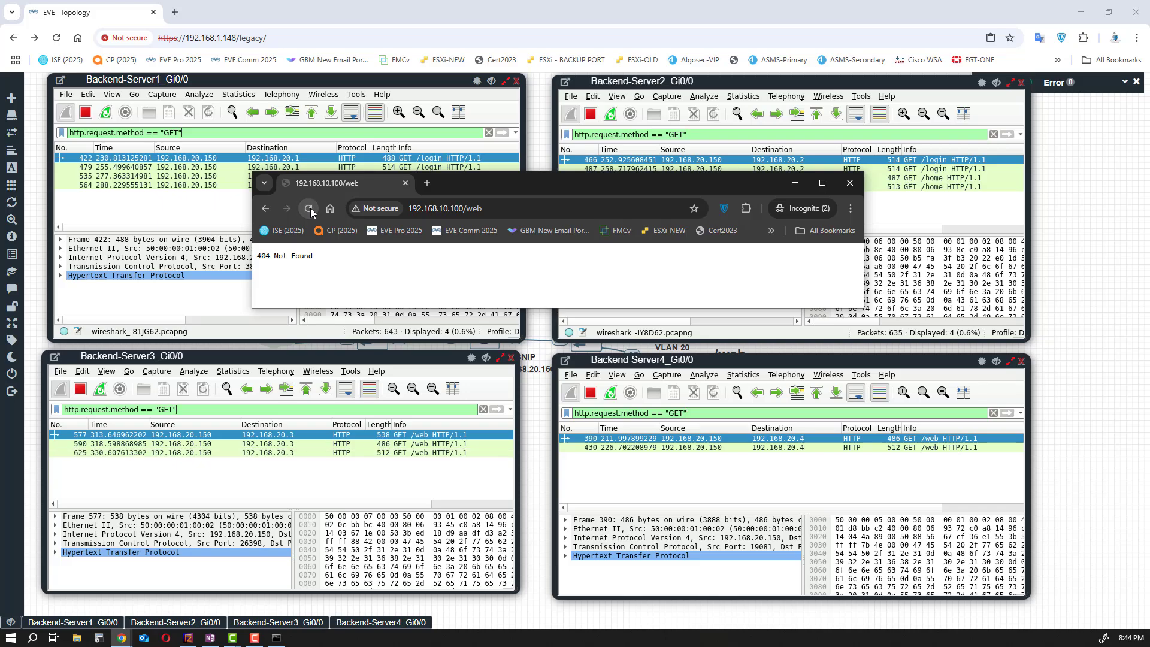
{"action": "left_click", "coordinate": [310, 207]}
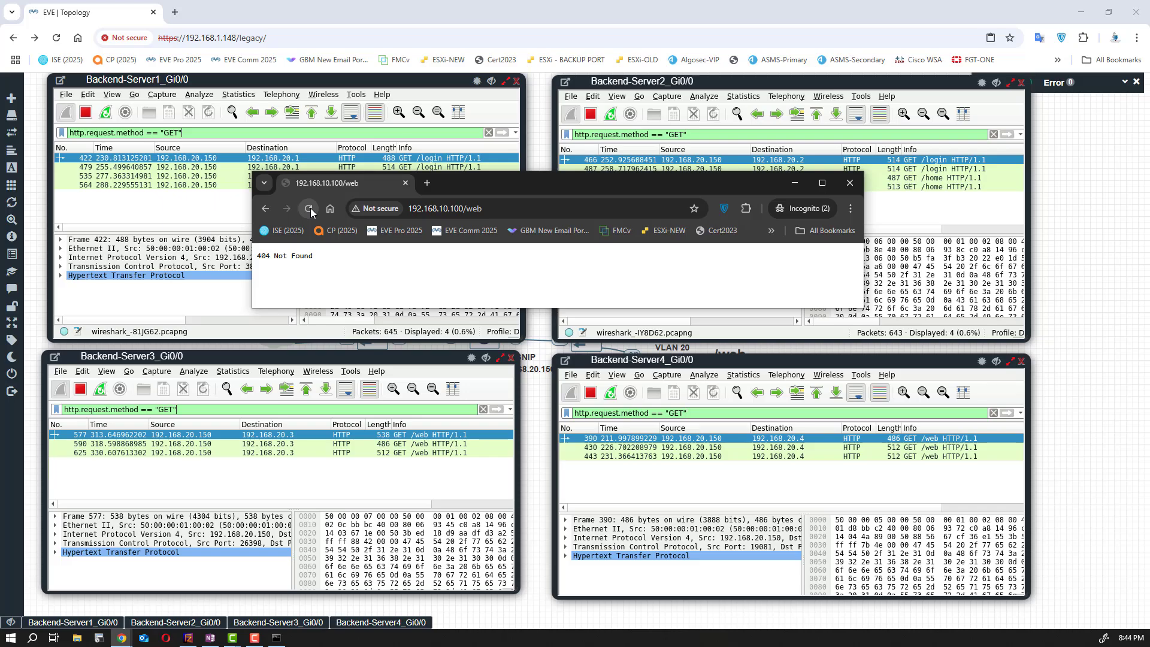
Place the incognito window between the four captures and request the uppercase path 192.168.10.100/WEB.
{"action": "left_click_drag", "start_coordinate": [492, 181], "coordinate": [549, 252]}
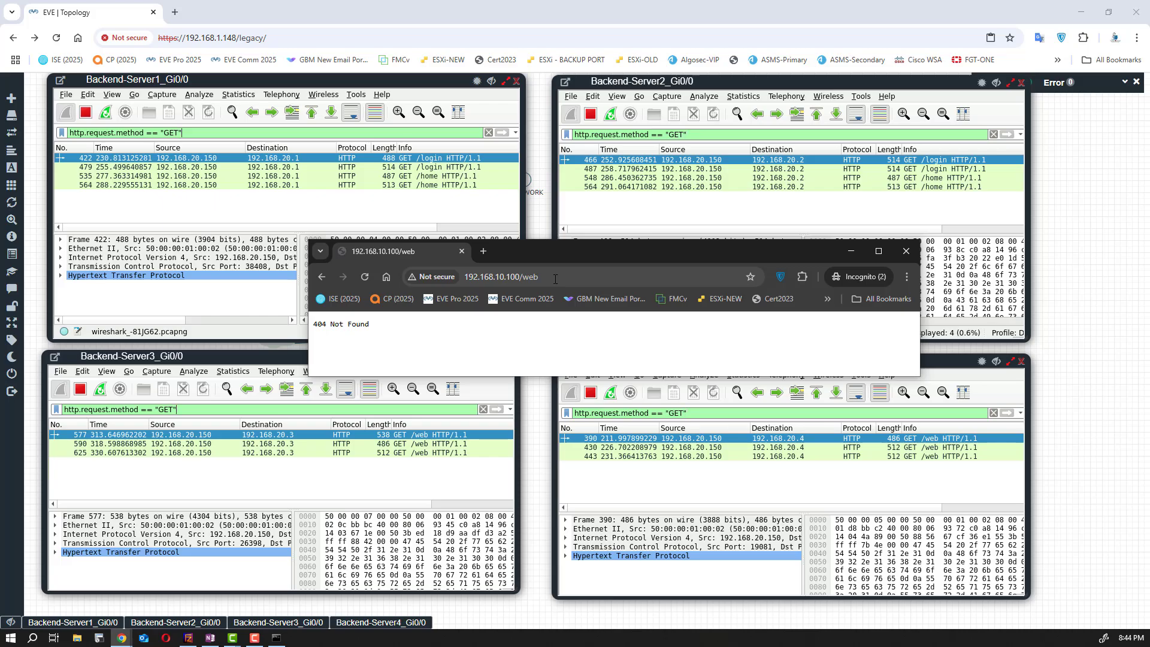
{"action": "left_click", "coordinate": [555, 279]}
{"action": "left_click", "coordinate": [555, 279]}
{"action": "key", "text": "BackSpace"}
{"action": "key", "text": "BackSpace"}
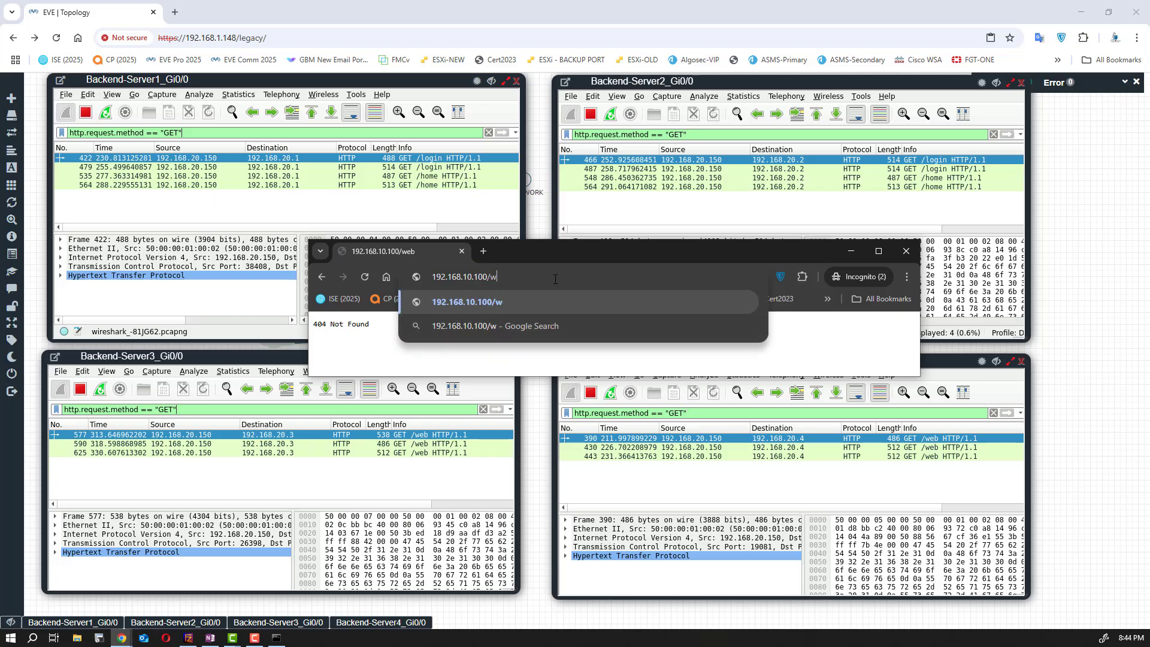
{"action": "key", "text": "BackSpace"}
{"action": "type", "text": "WEB"}
{"action": "key", "text": "Return"}
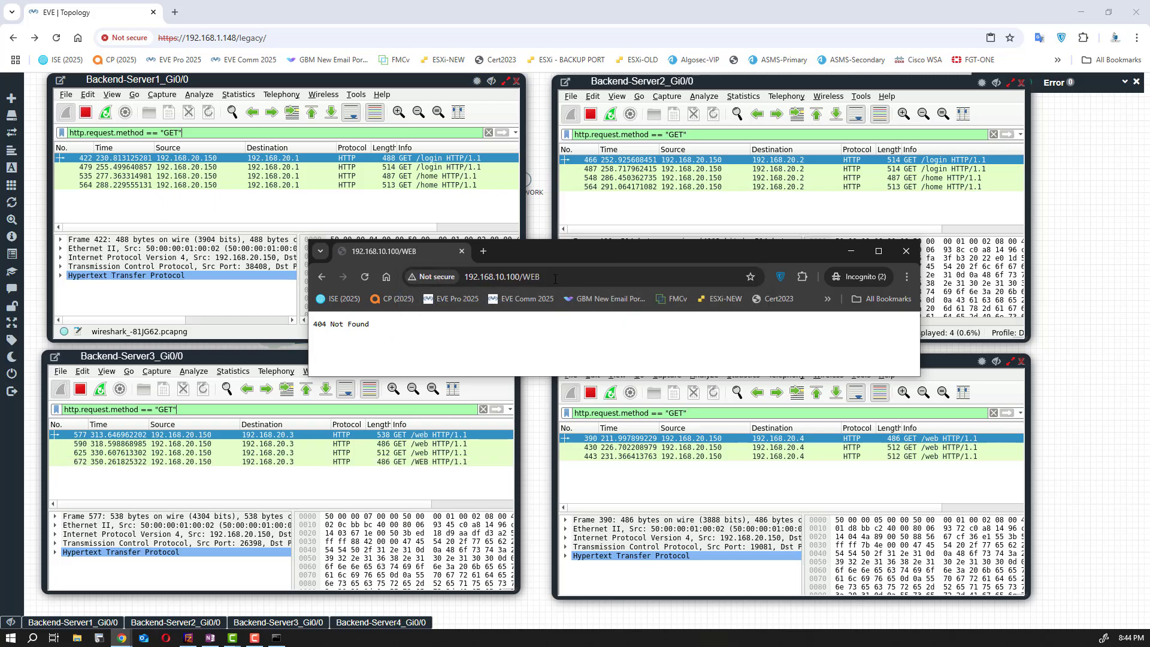
Send the uppercase /WEB request once more to test it on the other backend server.
{"action": "left_click", "coordinate": [555, 279]}
{"action": "key", "text": "Return"}
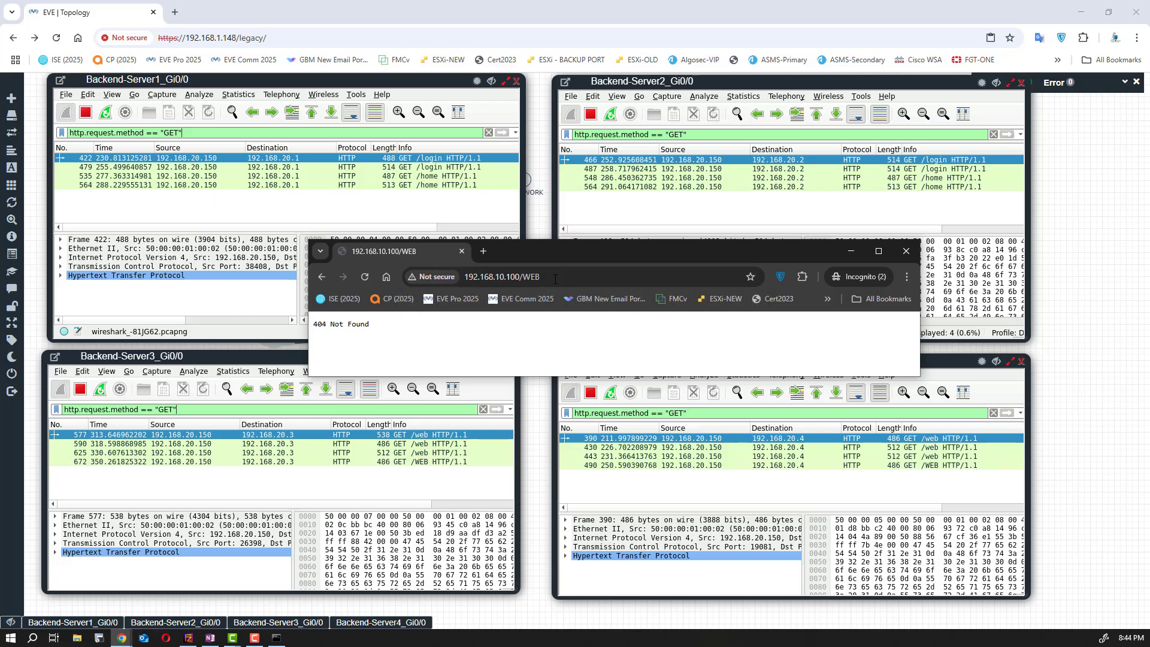
{"action": "left_click", "coordinate": [606, 280]}
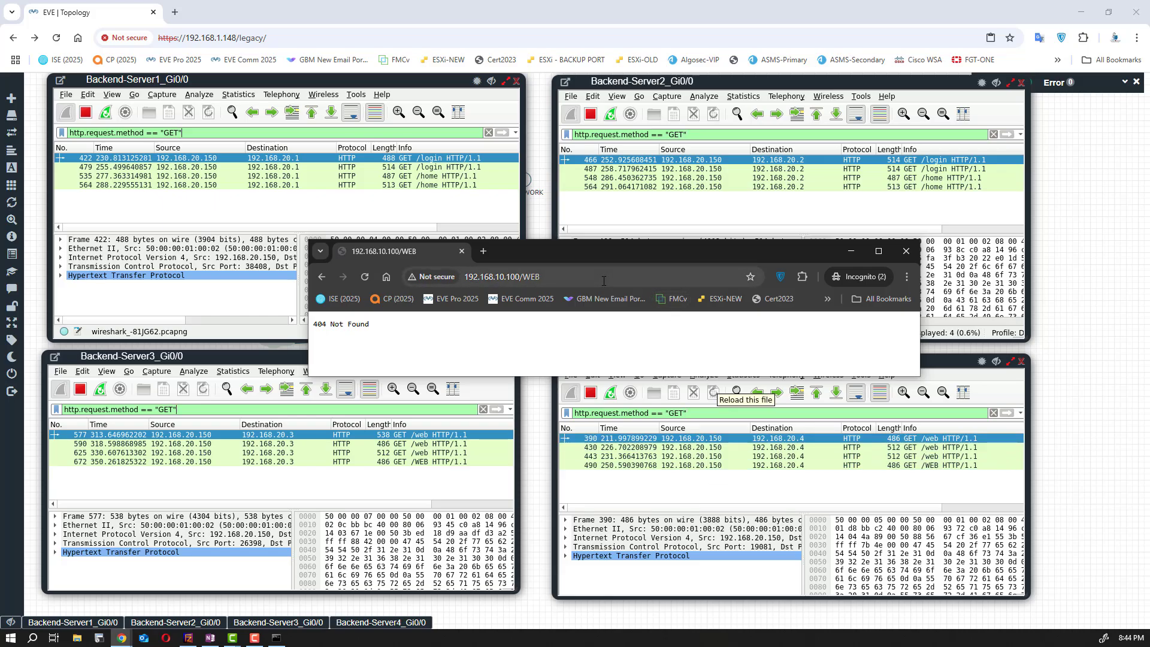